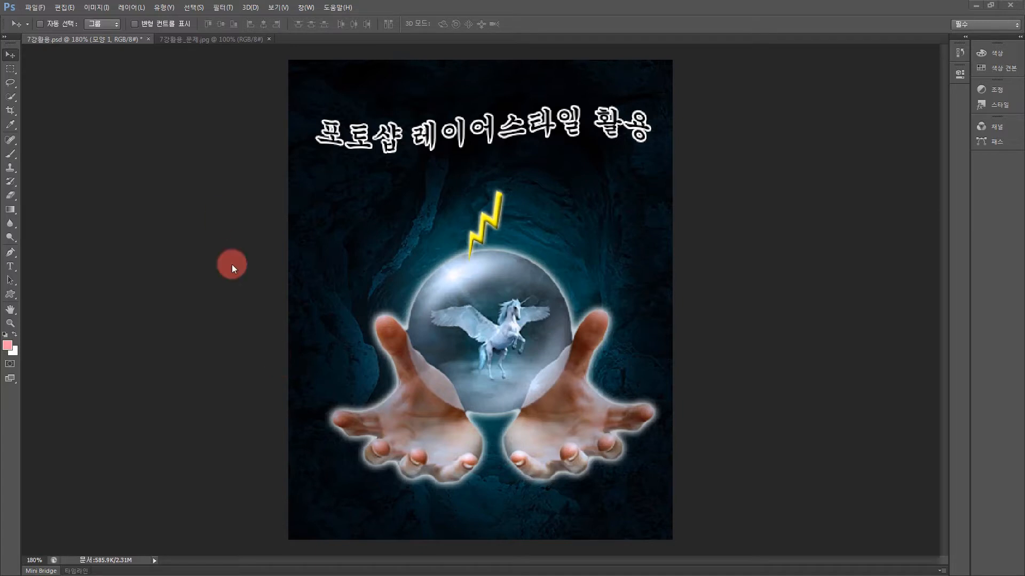
Display the Layers panel, hiding it once and showing it again
{"action": "left_click", "coordinate": [304, 7]}
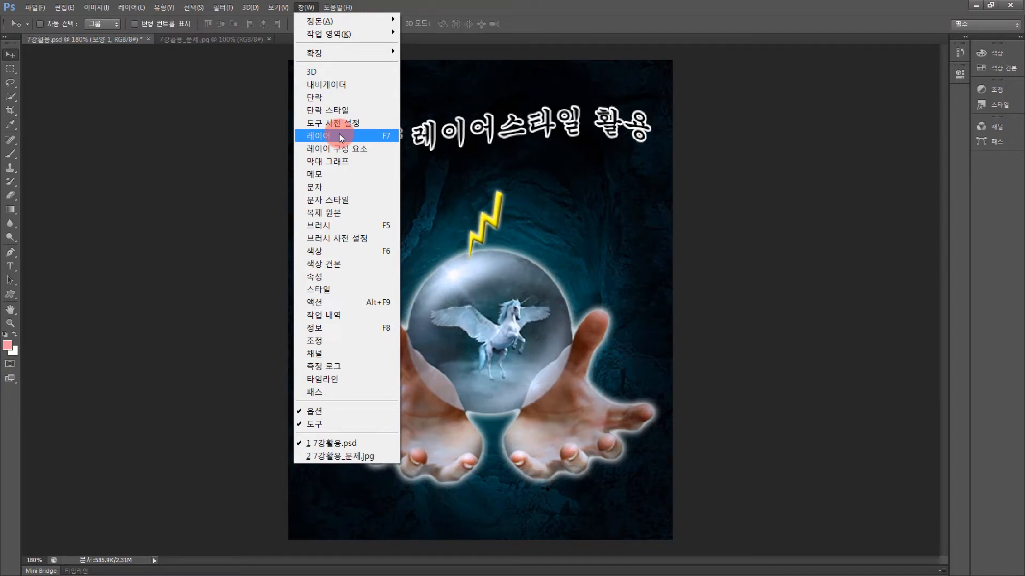
{"action": "left_click", "coordinate": [379, 139]}
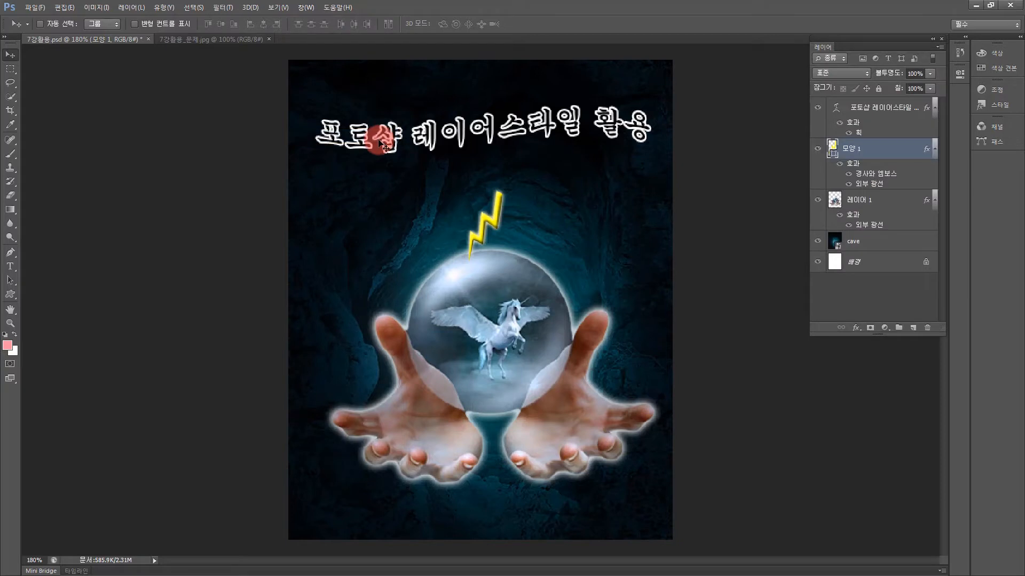
{"action": "key", "text": "F7"}
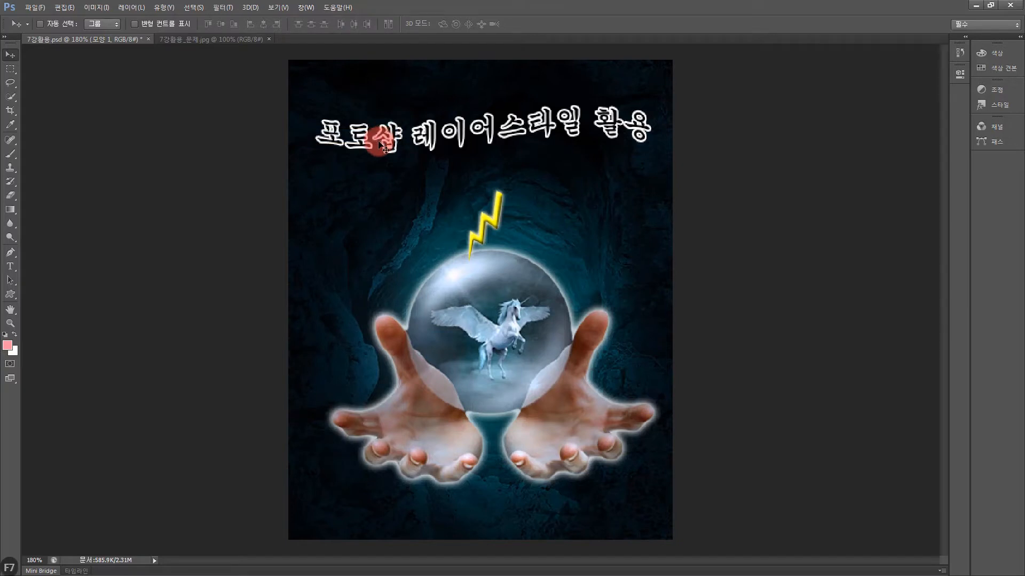
{"action": "key", "text": "F7"}
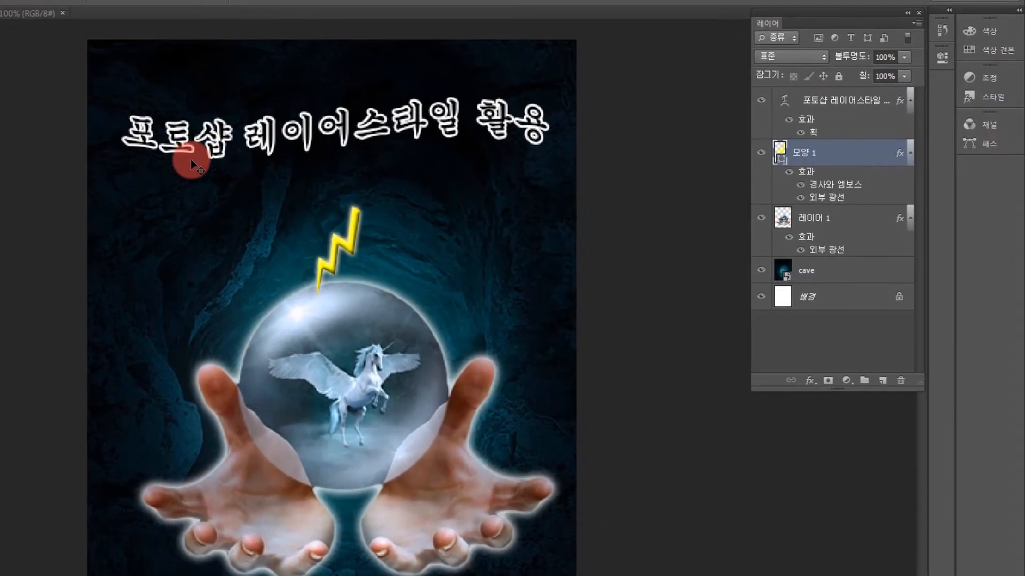
{"action": "left_click", "coordinate": [913, 147]}
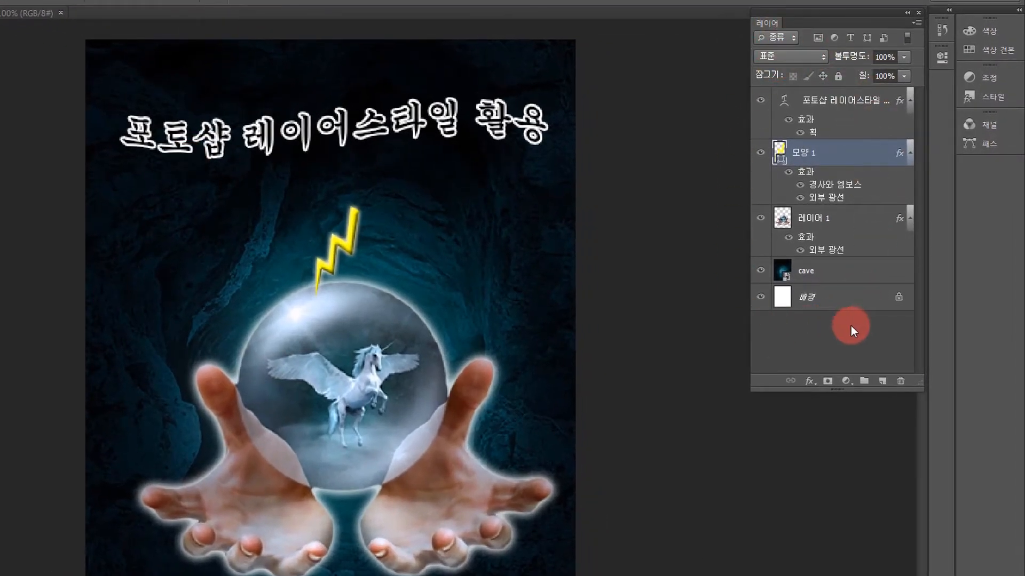
Select the 배경 layer and the cave layer, and toggle the cave layer off and on to identify its content
{"action": "left_click", "coordinate": [838, 300]}
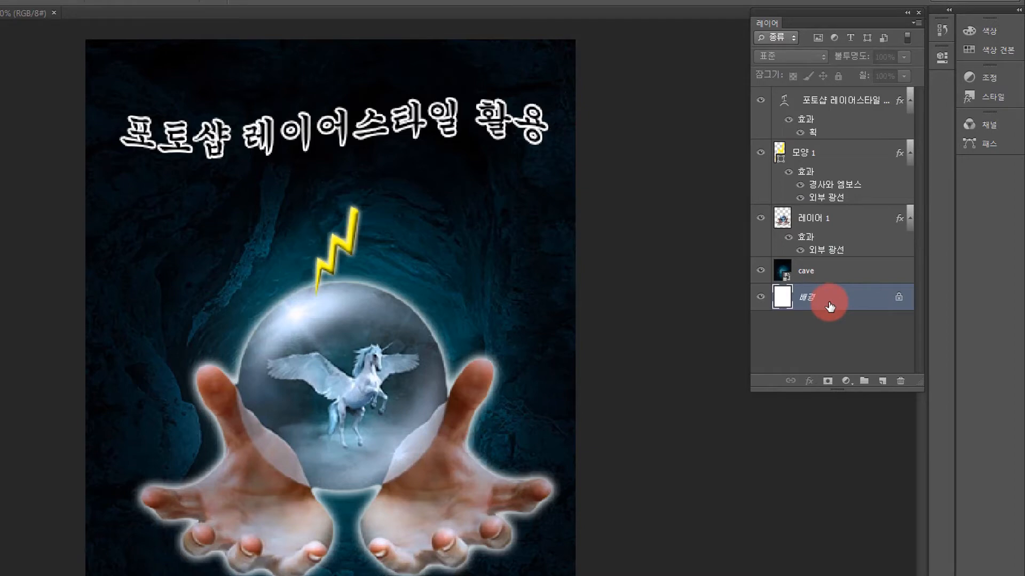
{"action": "left_click", "coordinate": [829, 274]}
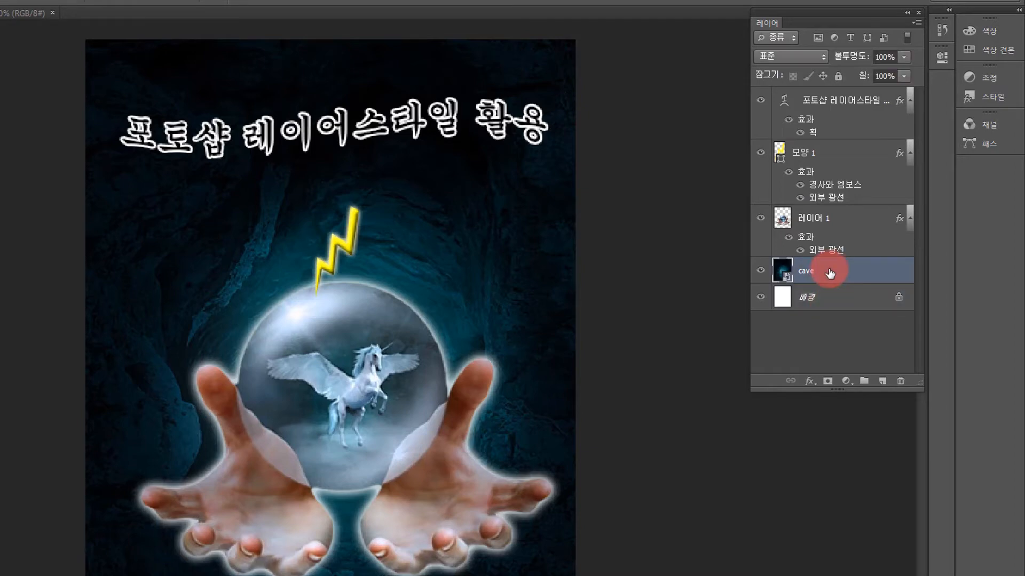
{"action": "left_click", "coordinate": [760, 272]}
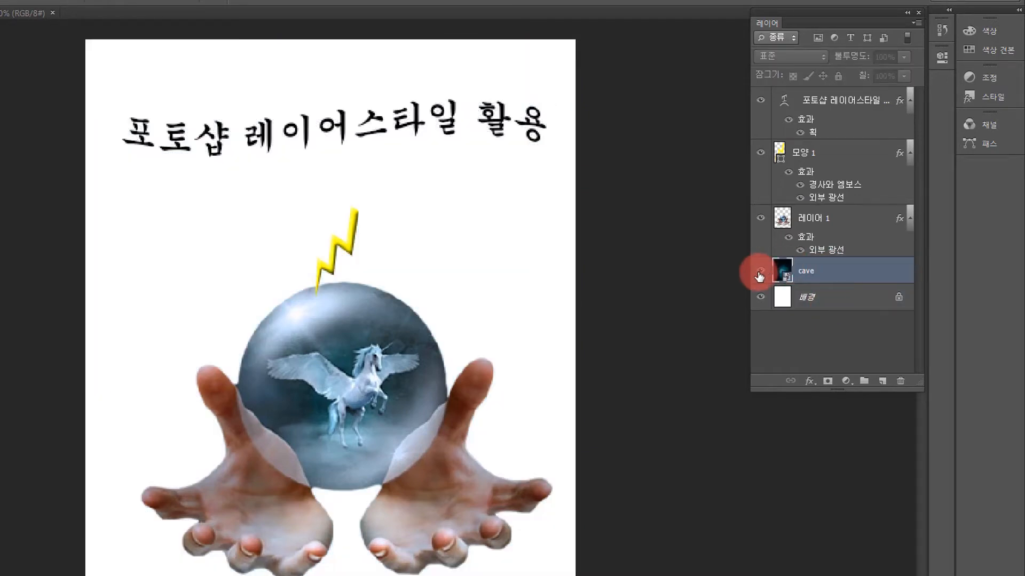
{"action": "left_click", "coordinate": [759, 273]}
Select the 모양 1 layer and toggle its visibility off and on to identify its content
{"action": "left_click", "coordinate": [850, 155]}
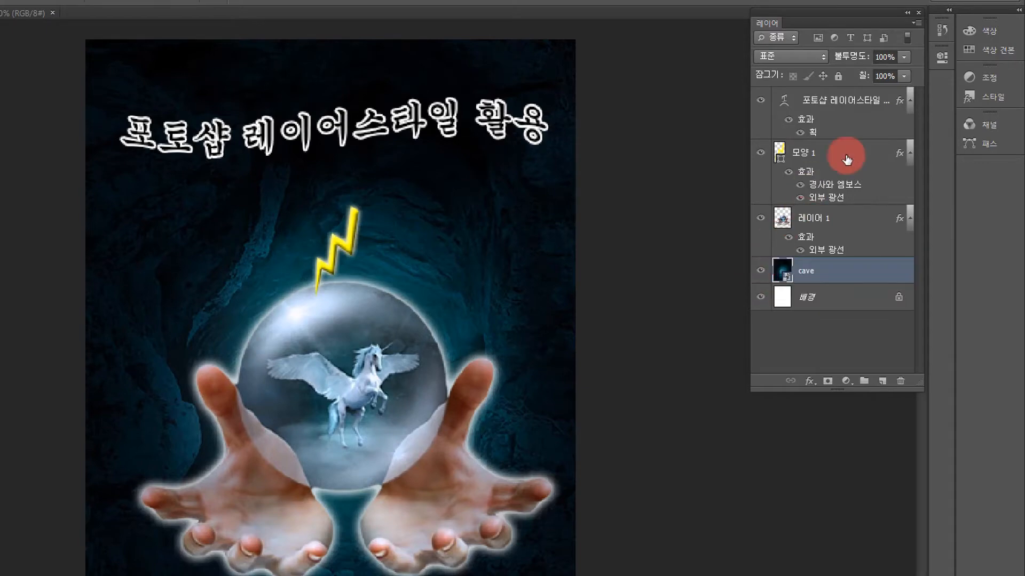
{"action": "left_click", "coordinate": [760, 153]}
{"action": "left_click", "coordinate": [760, 154]}
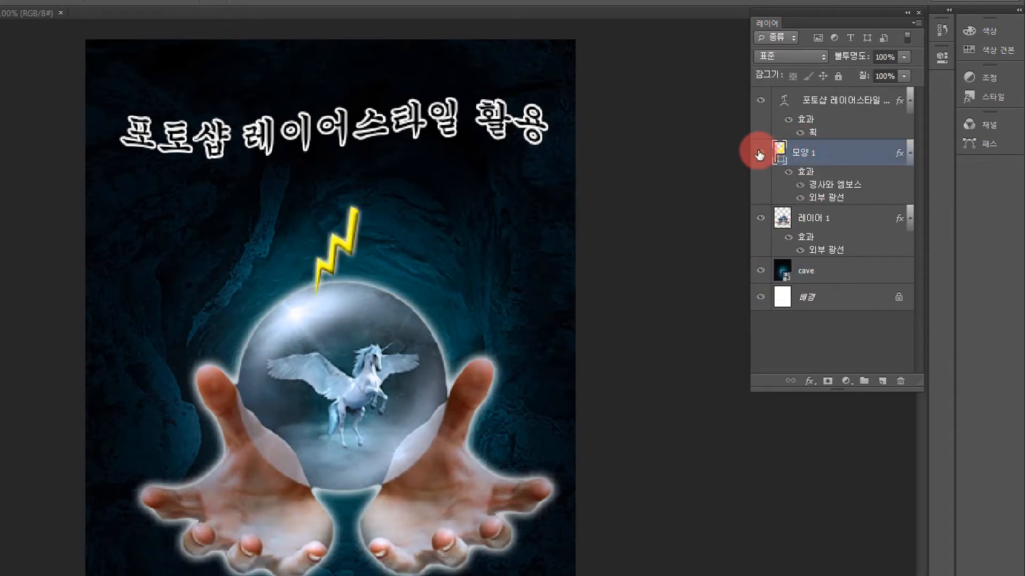
{"action": "left_click", "coordinate": [760, 155]}
{"action": "left_click", "coordinate": [759, 154]}
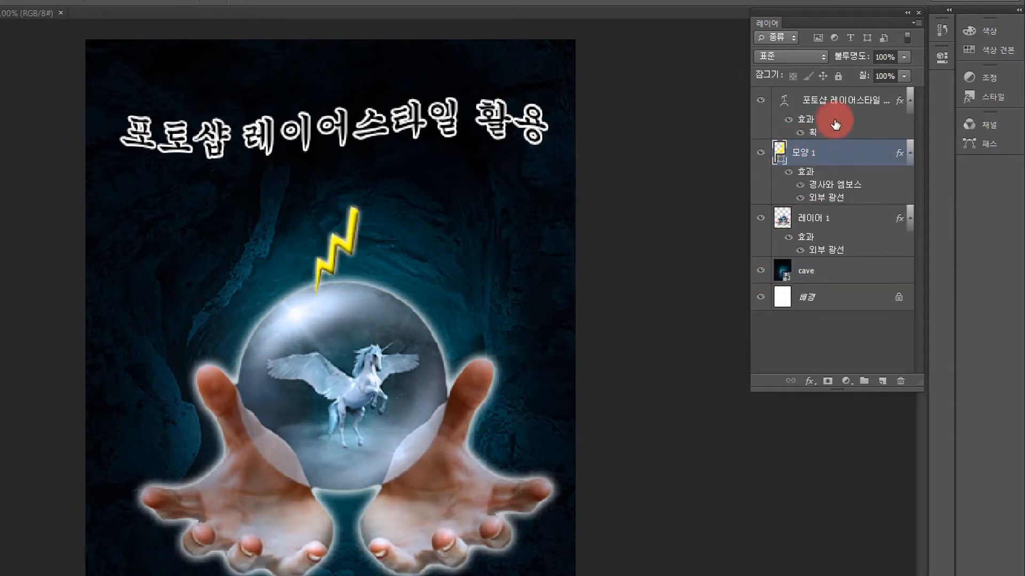
Select the title text layer and toggle its visibility off and on to identify its content
{"action": "left_click", "coordinate": [830, 99]}
{"action": "left_click", "coordinate": [761, 102]}
{"action": "left_click", "coordinate": [761, 102]}
{"action": "left_click", "coordinate": [762, 103]}
{"action": "left_click", "coordinate": [760, 100]}
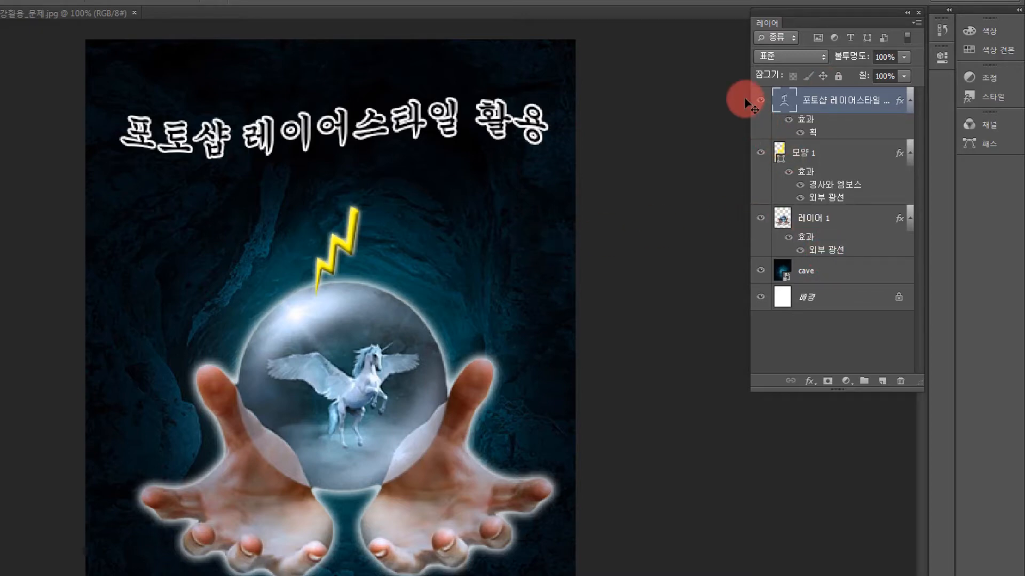
Hide the title text, 모양 1, 레이어 1 and cave layers, and select the 배경 layer
{"action": "left_click", "coordinate": [760, 100]}
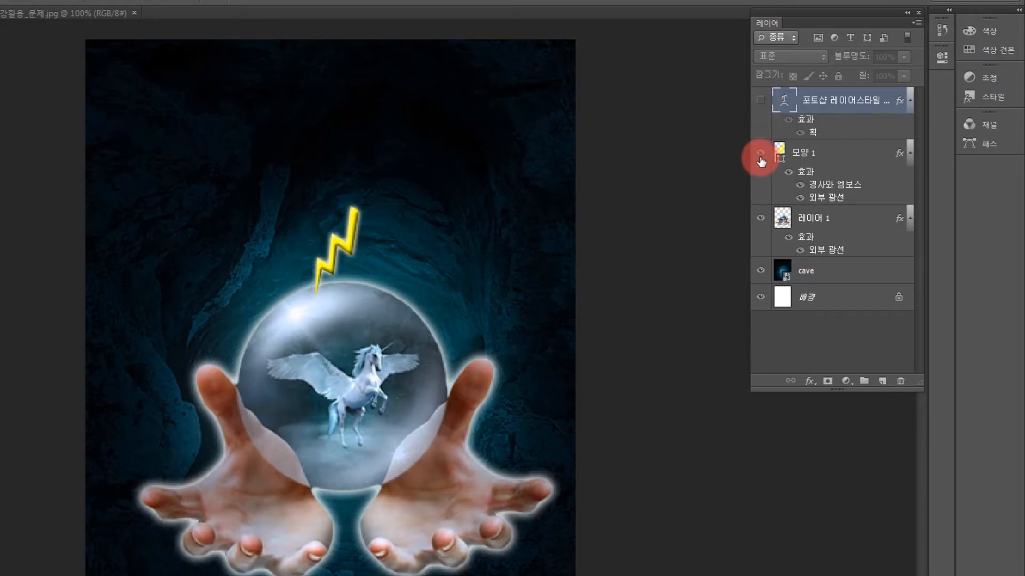
{"action": "left_click", "coordinate": [761, 153]}
{"action": "left_click", "coordinate": [761, 218]}
{"action": "left_click", "coordinate": [761, 270]}
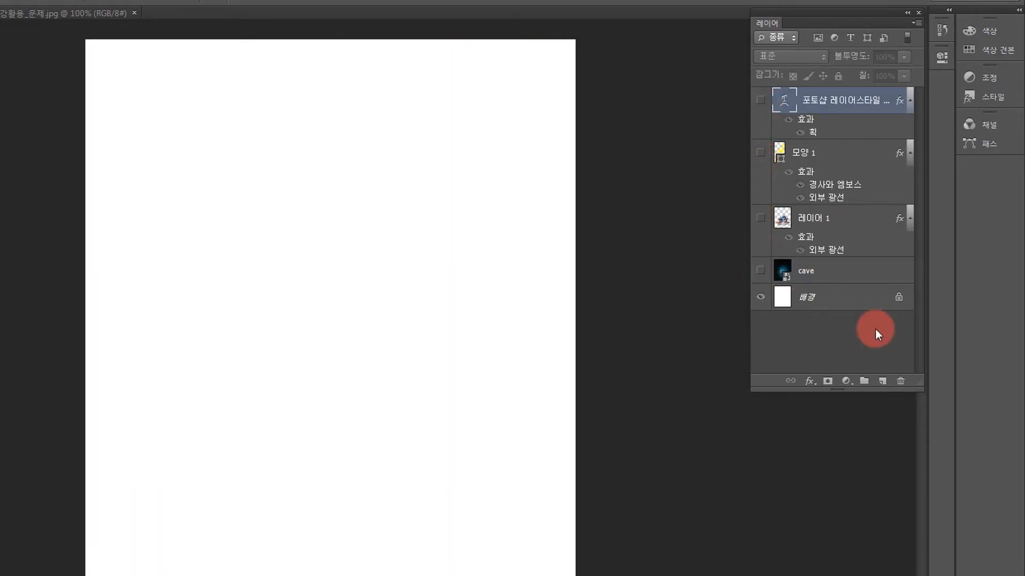
{"action": "left_click", "coordinate": [854, 297]}
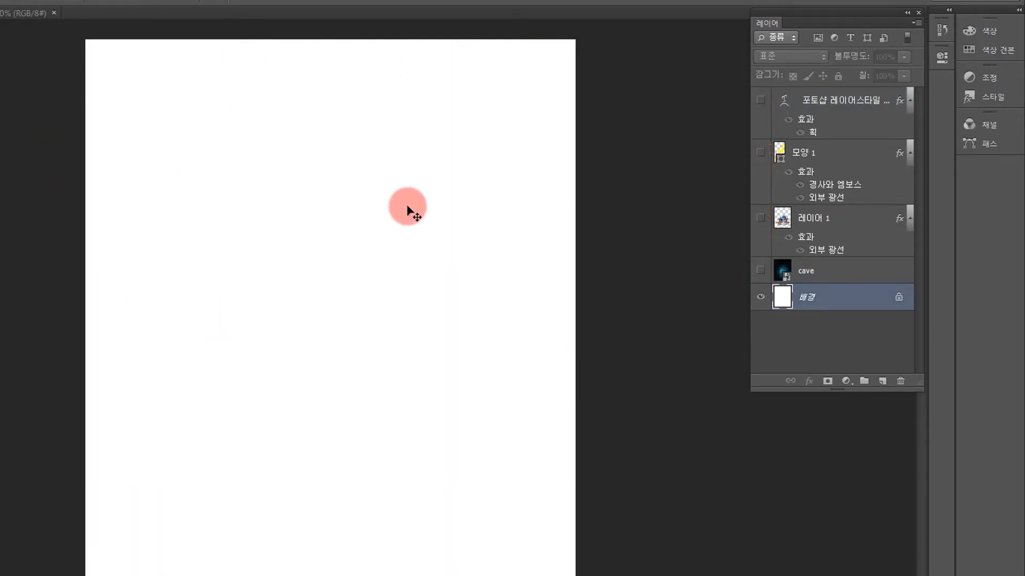
Show the cave, 레이어 1, 모양 1 and title text layers again, working from the lowest layer upward
{"action": "left_click", "coordinate": [761, 271]}
{"action": "left_click", "coordinate": [759, 273]}
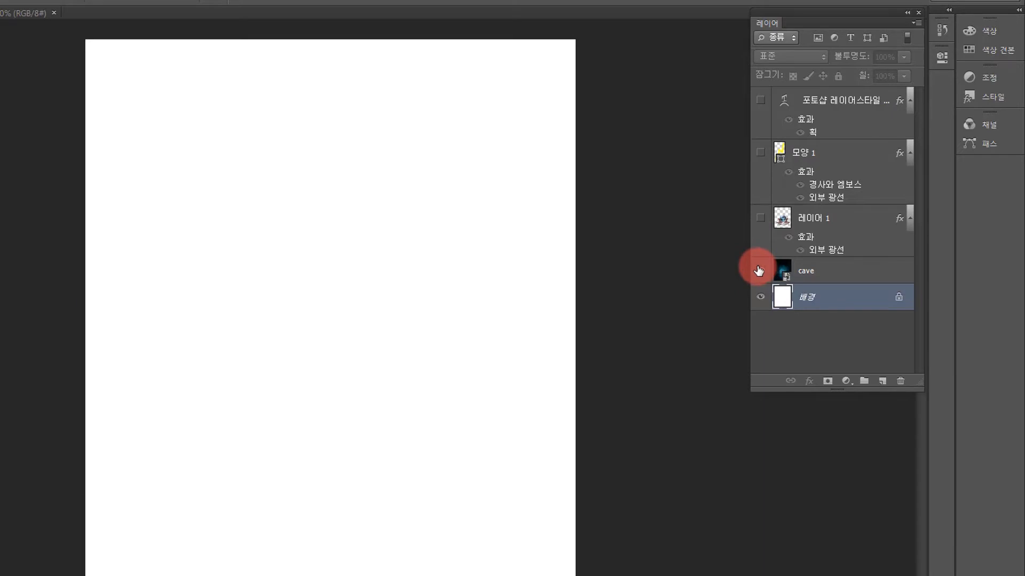
{"action": "left_click", "coordinate": [759, 271]}
{"action": "left_click", "coordinate": [758, 218]}
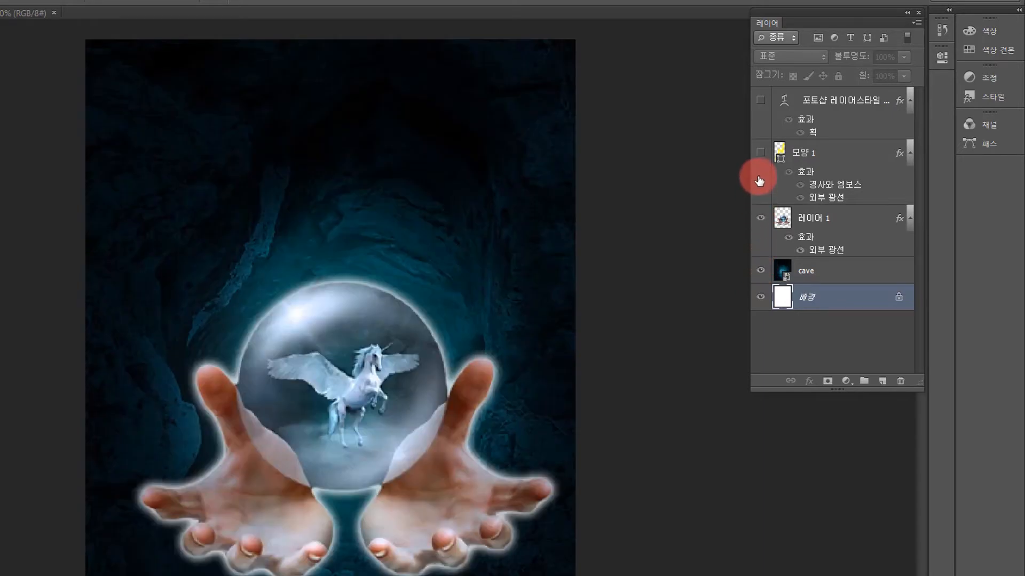
{"action": "left_click", "coordinate": [760, 152]}
{"action": "left_click", "coordinate": [761, 99]}
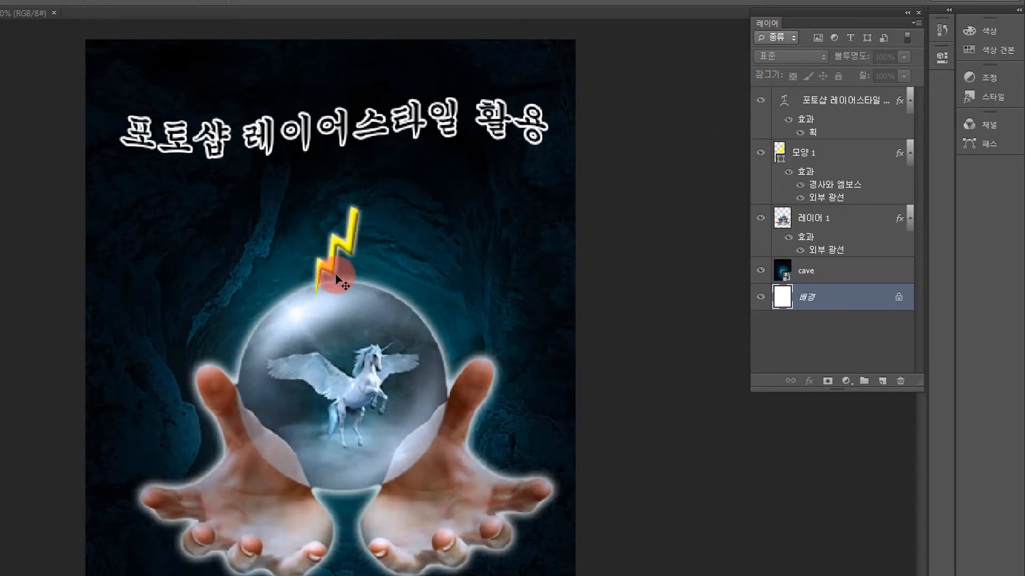
Select the 모양 1 layer, toggle its visibility, and move it below the cave layer, directly above 배경
{"action": "left_click", "coordinate": [842, 156]}
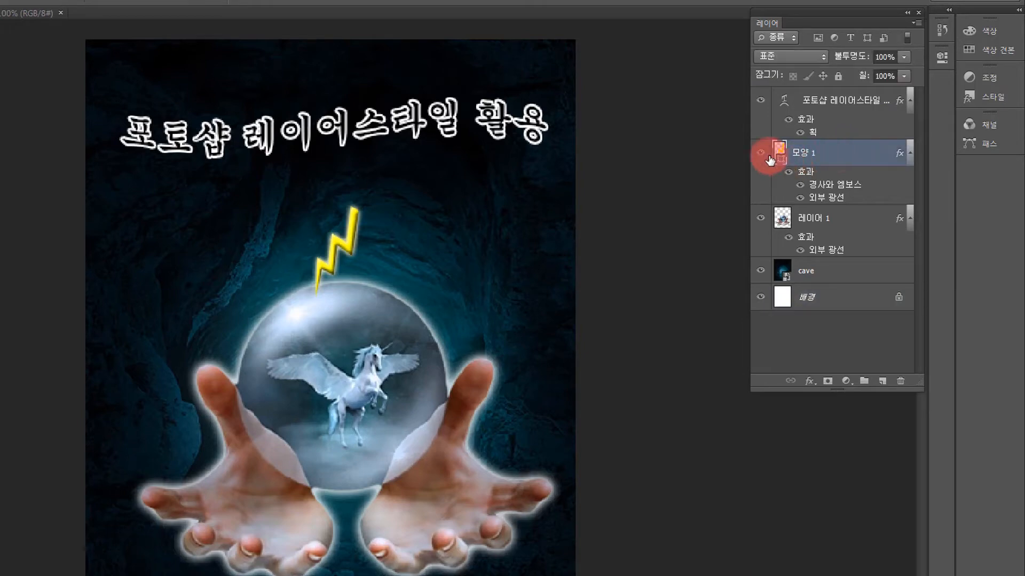
{"action": "left_click", "coordinate": [761, 153]}
{"action": "left_click", "coordinate": [762, 153]}
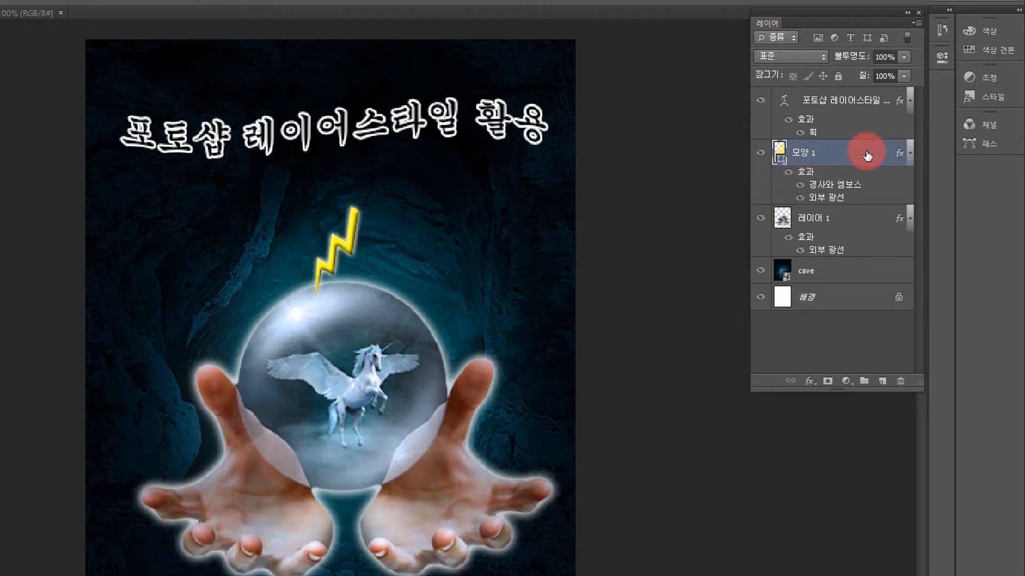
{"action": "left_click_drag", "start_coordinate": [866, 156], "coordinate": [818, 281]}
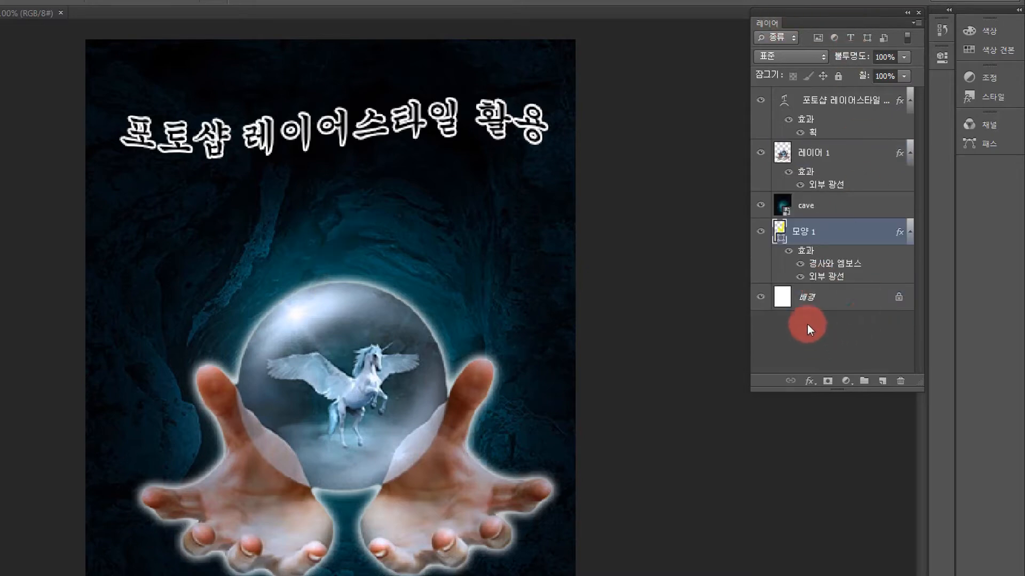
Toggle the 모양 1 layer's visibility repeatedly to check its effect beneath the cave layer
{"action": "left_click", "coordinate": [760, 232]}
{"action": "left_click", "coordinate": [760, 231]}
{"action": "left_click", "coordinate": [760, 231]}
{"action": "left_click", "coordinate": [760, 232]}
{"action": "left_click", "coordinate": [760, 231]}
{"action": "left_click", "coordinate": [760, 232]}
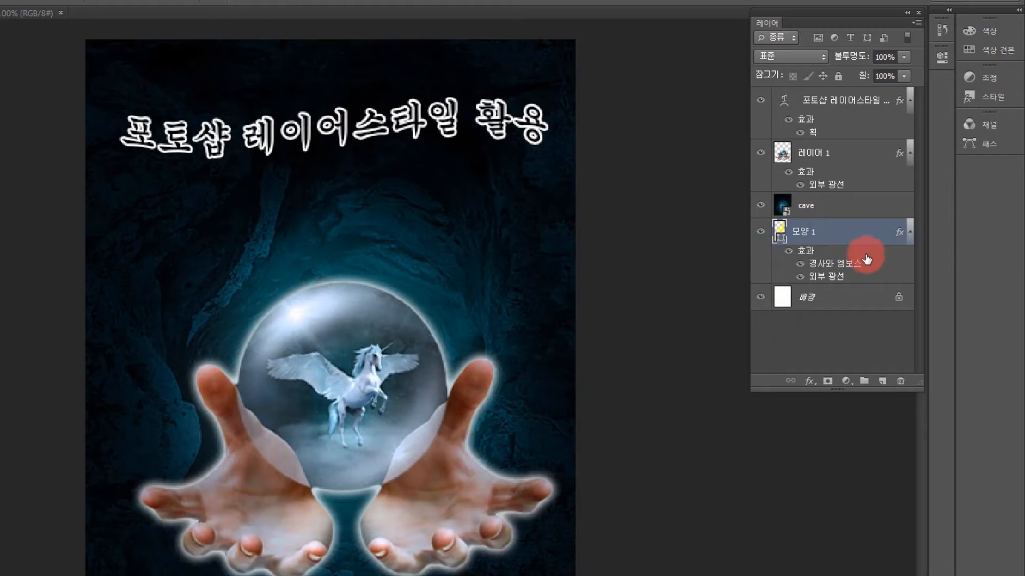
Select the cave layer and hide it to examine the lightning shape underneath, leaving the layer visible again
{"action": "left_click", "coordinate": [799, 211]}
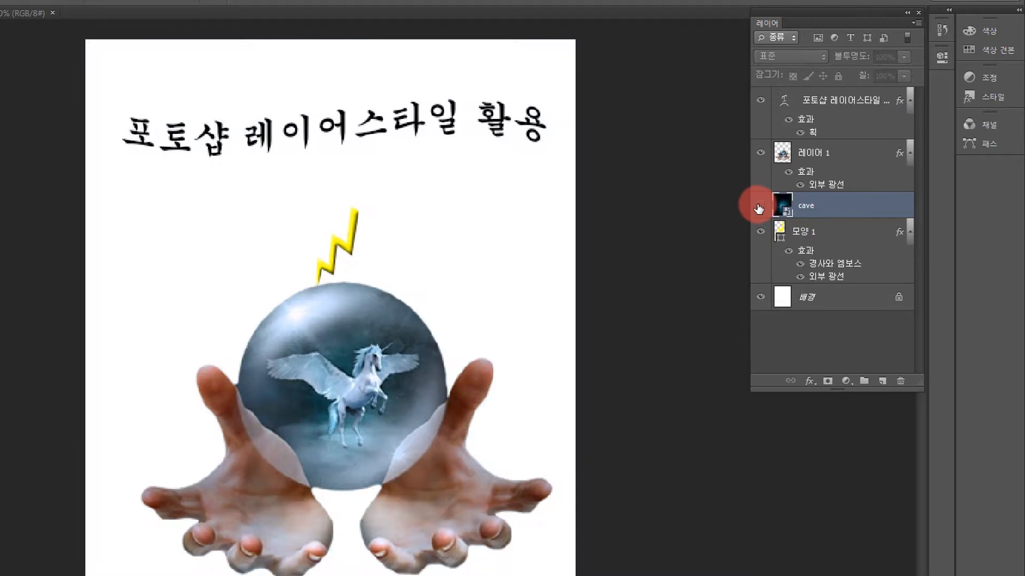
{"action": "left_click", "coordinate": [760, 205]}
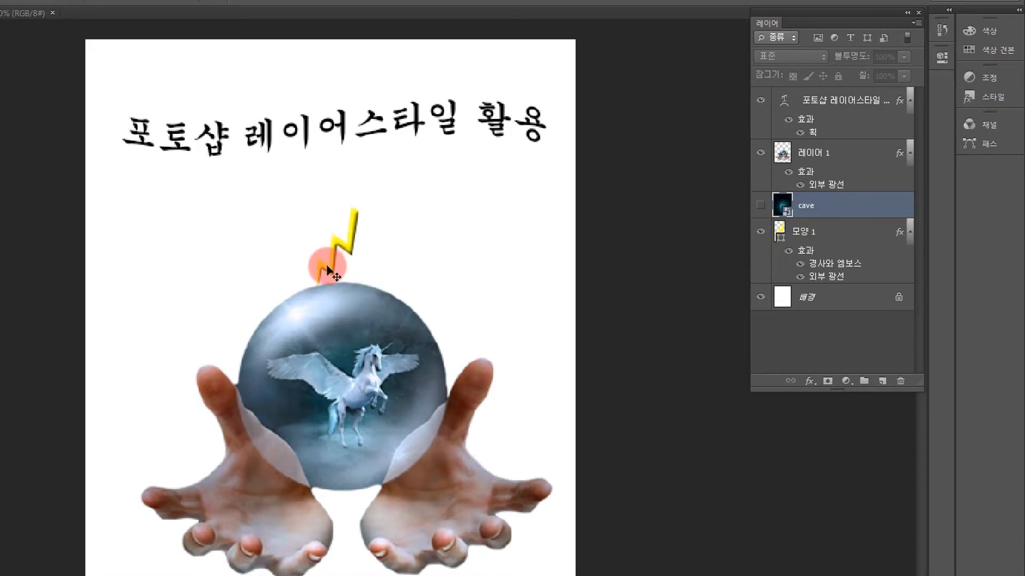
{"action": "left_click", "coordinate": [760, 205]}
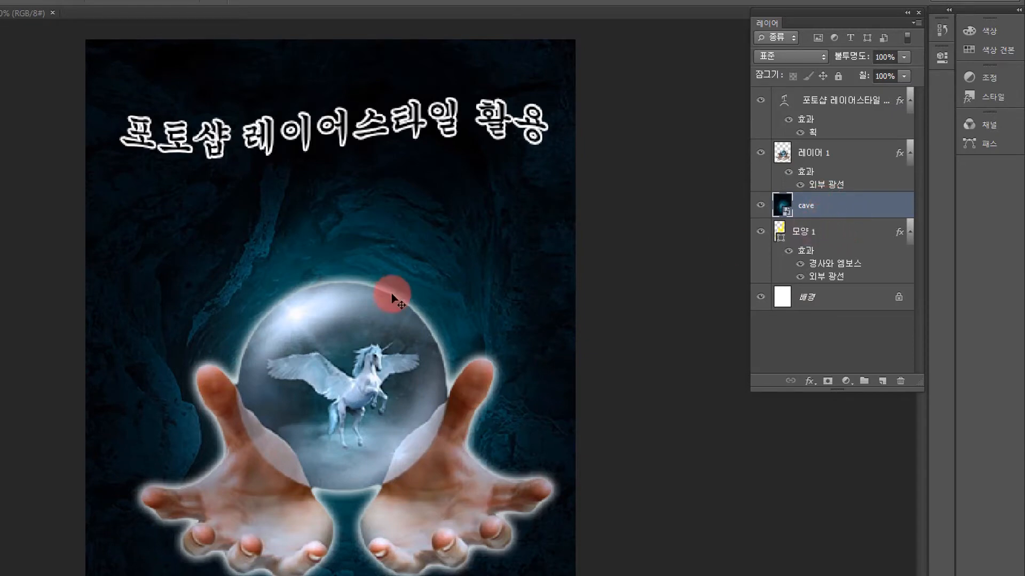
Restore the stacking order by moving cave directly above 배경 and 모양 1 between the title text and 레이어 1
{"action": "left_click_drag", "start_coordinate": [827, 204], "coordinate": [827, 284]}
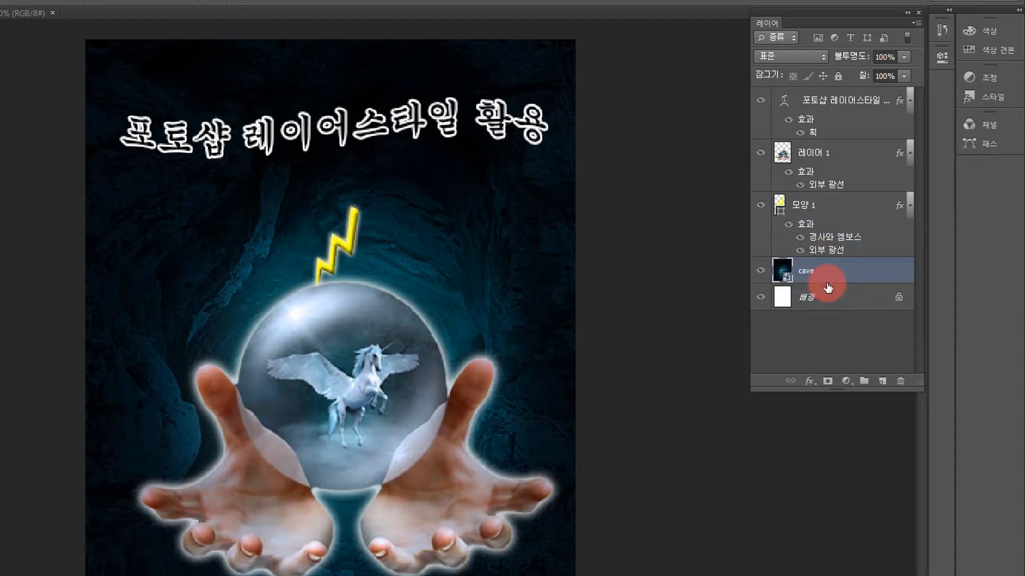
{"action": "left_click", "coordinate": [835, 206]}
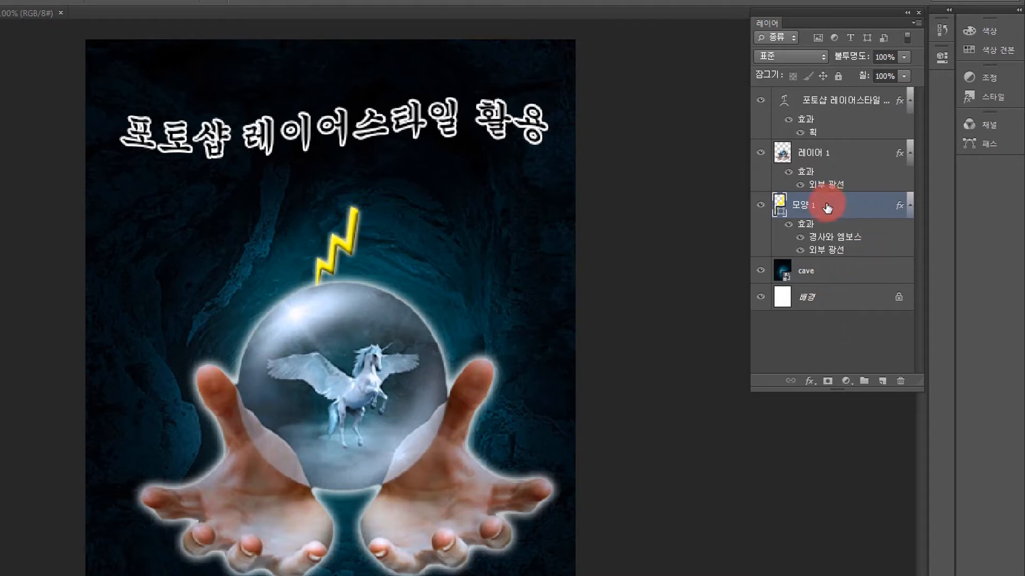
{"action": "left_click_drag", "start_coordinate": [827, 208], "coordinate": [824, 139]}
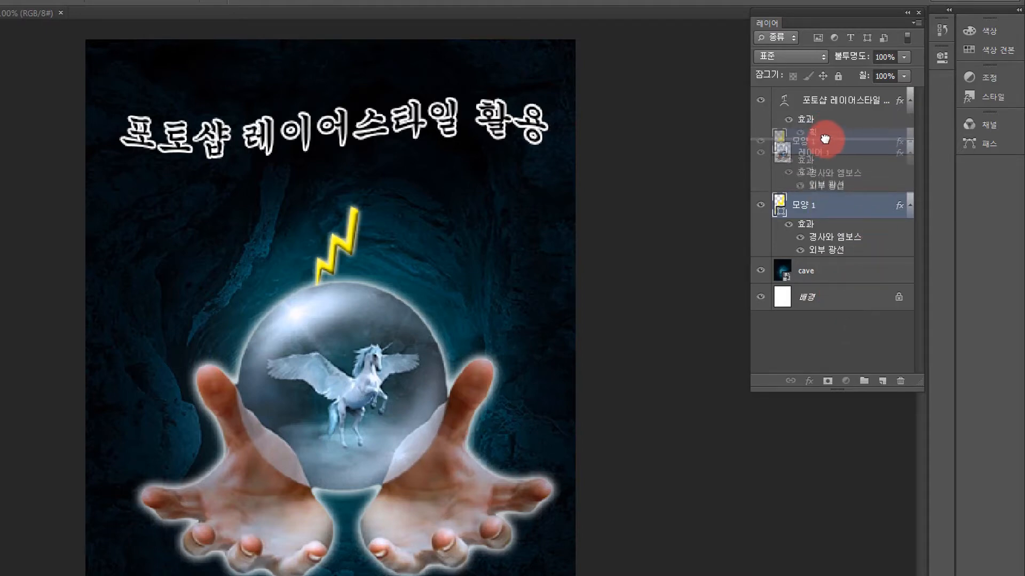
{"action": "left_click_drag", "start_coordinate": [825, 139], "coordinate": [824, 140]}
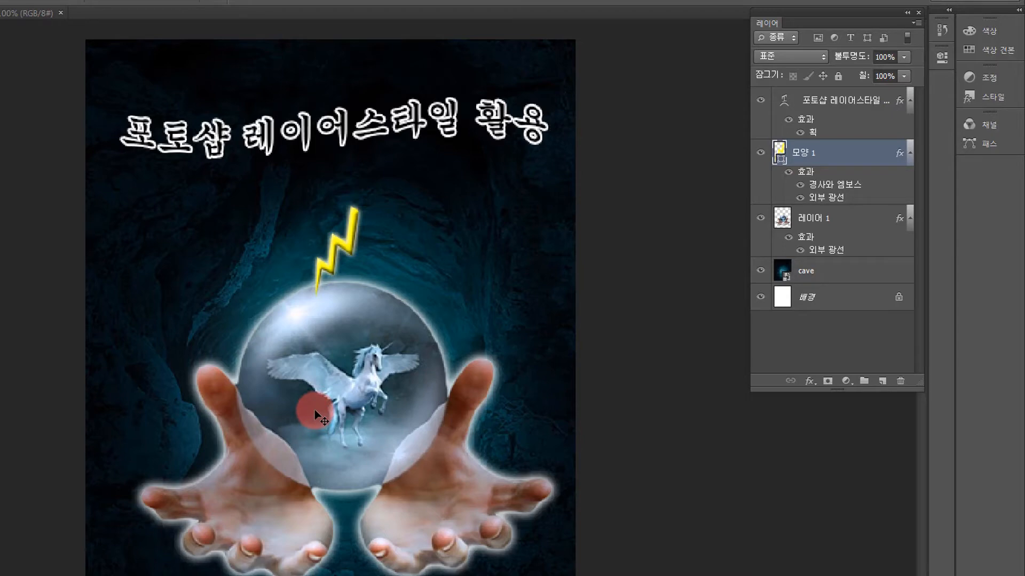
Toggle the visibility of the 모양 1 and title text layers, and select the 레이어 1 and 모양 1 layers in turn
{"action": "left_click", "coordinate": [762, 152]}
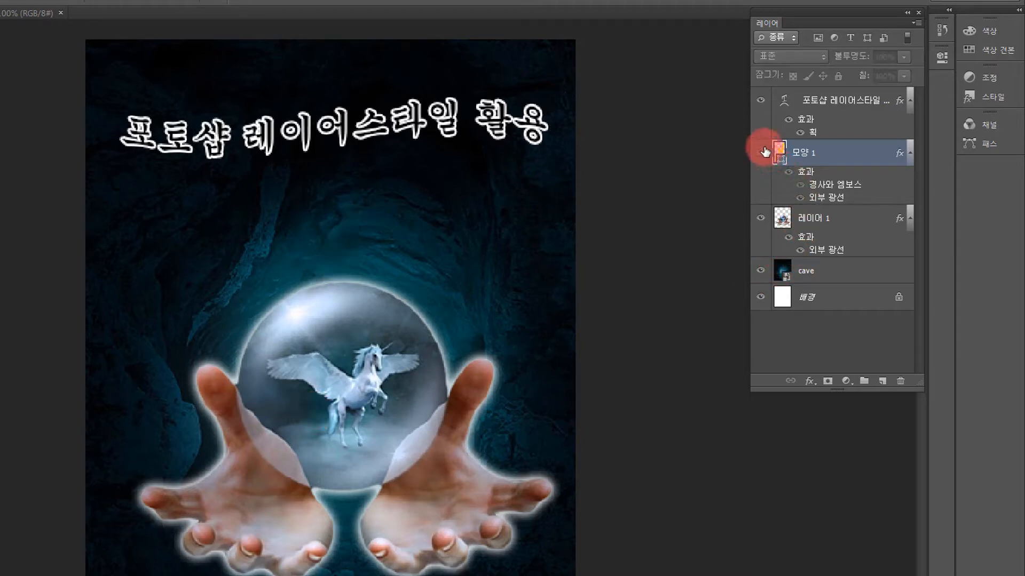
{"action": "left_click", "coordinate": [762, 102]}
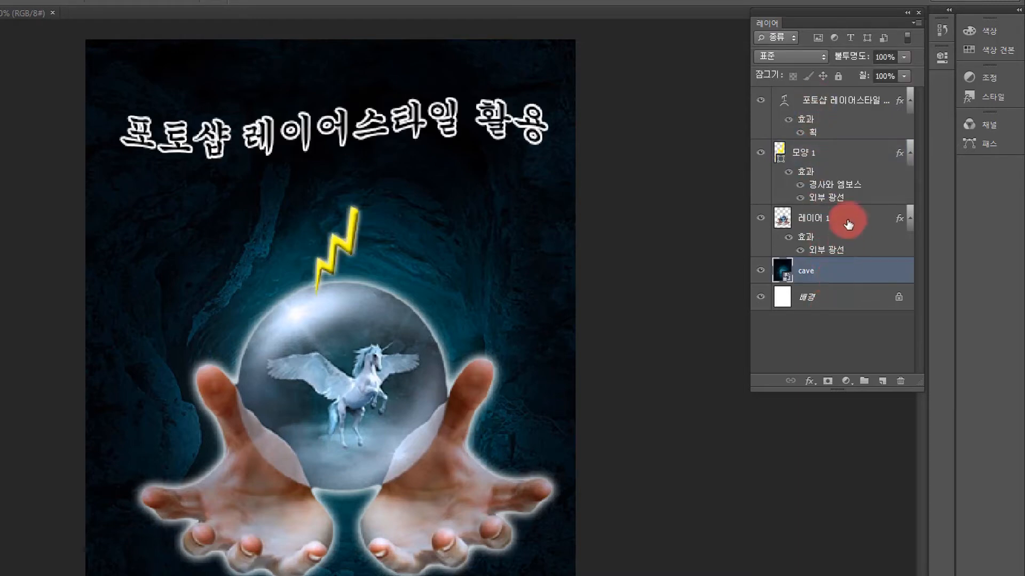
{"action": "left_click", "coordinate": [848, 215]}
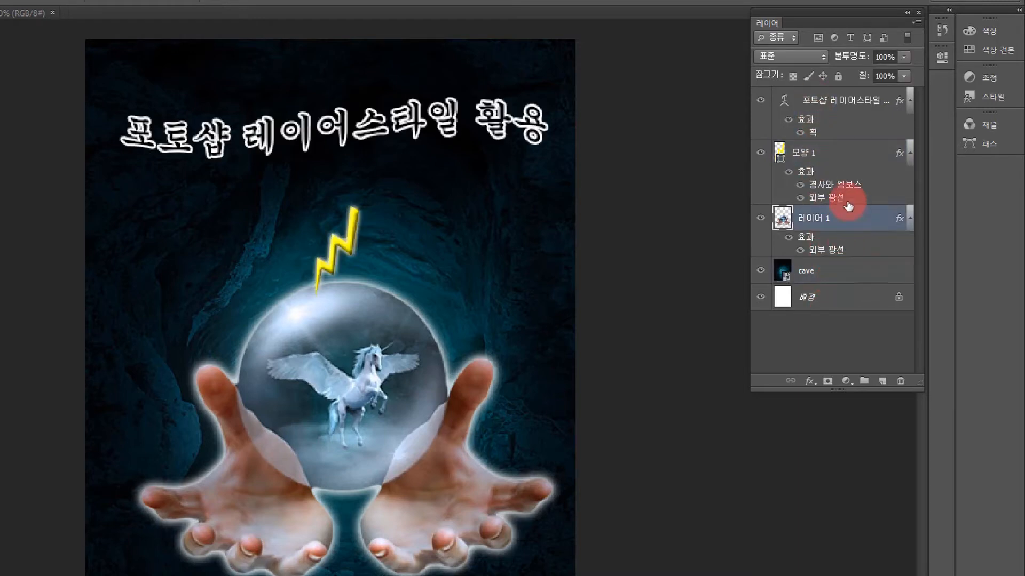
{"action": "left_click", "coordinate": [840, 153]}
Open the opacity slider for the cave layer, close it without a change, and select the 레이어 1 layer
{"action": "left_click", "coordinate": [838, 270]}
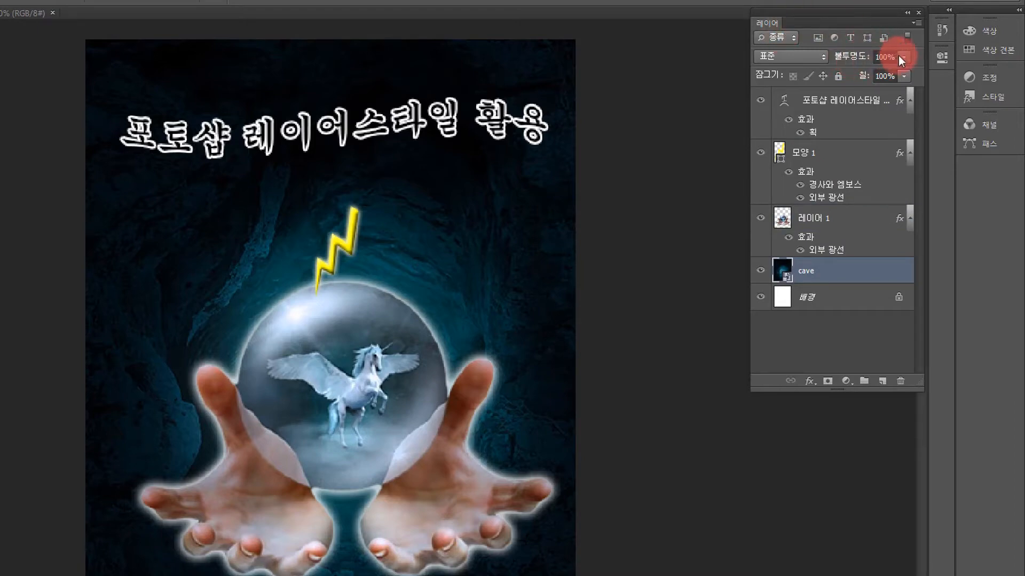
{"action": "left_click_drag", "start_coordinate": [905, 56], "coordinate": [932, 75]}
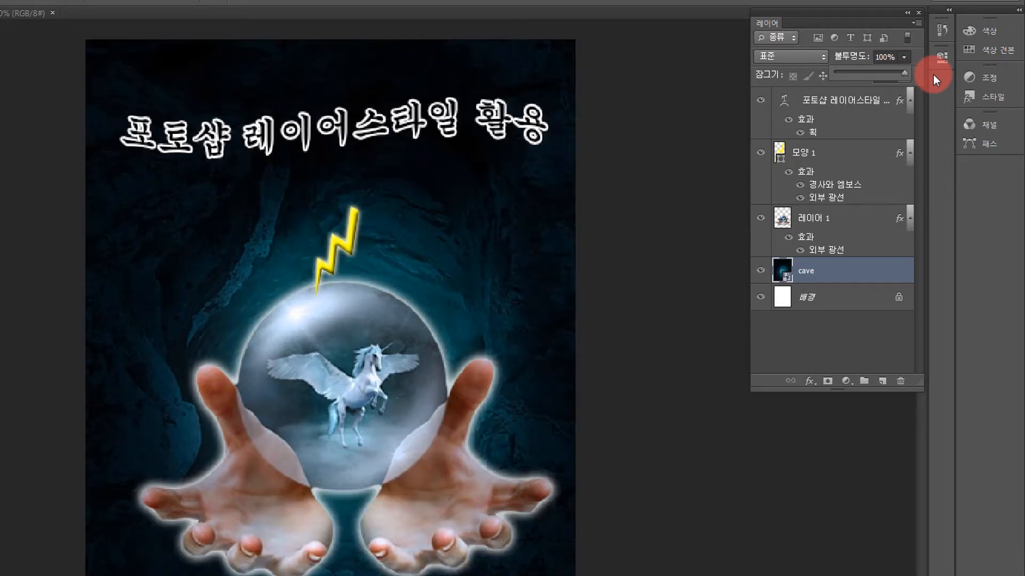
{"action": "left_click", "coordinate": [839, 227]}
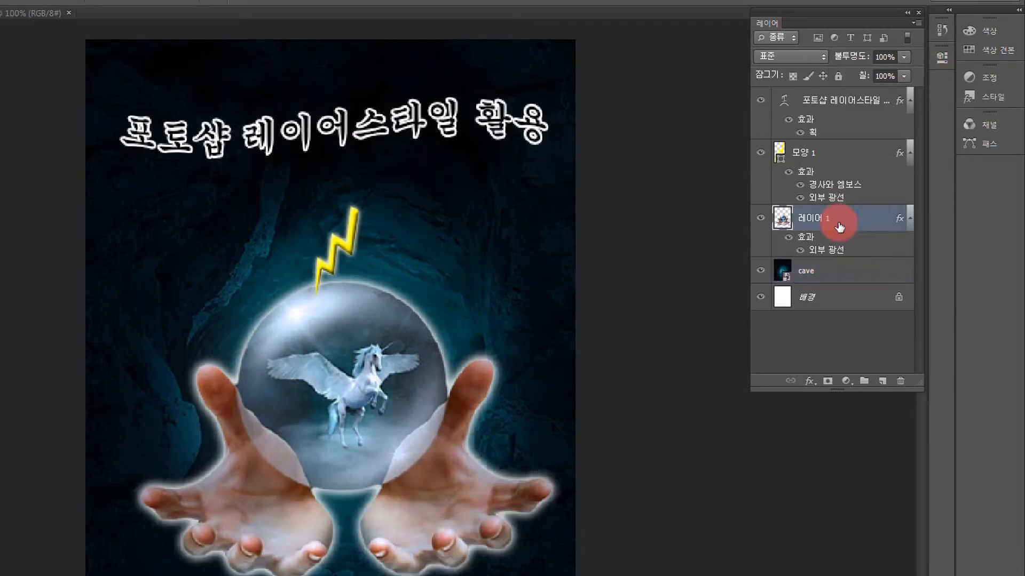
Try the opacity slider on 레이어 1, returning it to 100%, and select the 모양 1, title text and 레이어 1 layers, ending on the title text
{"action": "left_click", "coordinate": [905, 57]}
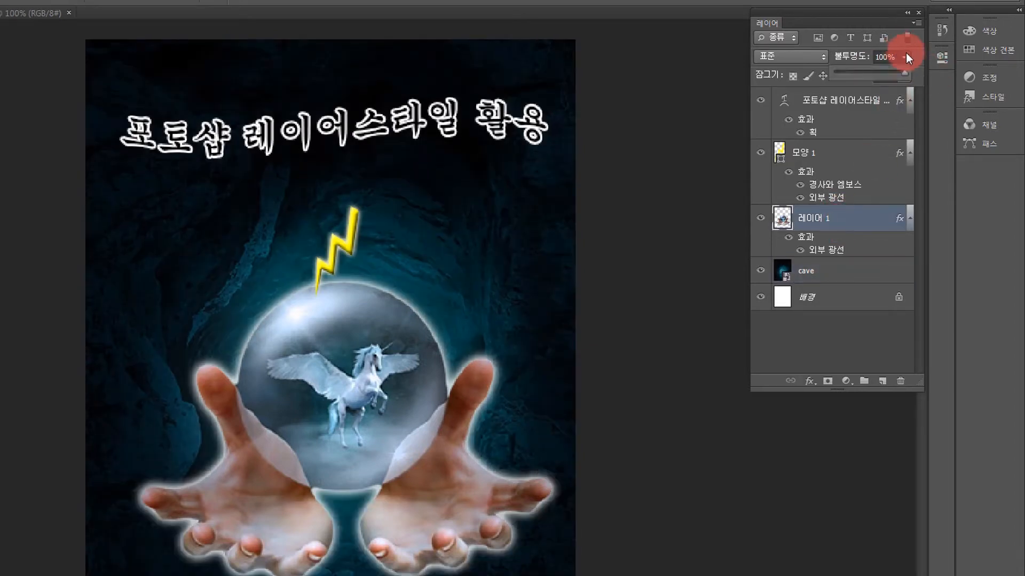
{"action": "mouse_move", "coordinate": [893, 74]}
{"action": "left_mouse_down"}
{"action": "mouse_move", "coordinate": [854, 73]}
{"action": "mouse_move", "coordinate": [910, 76]}
{"action": "left_mouse_up"}
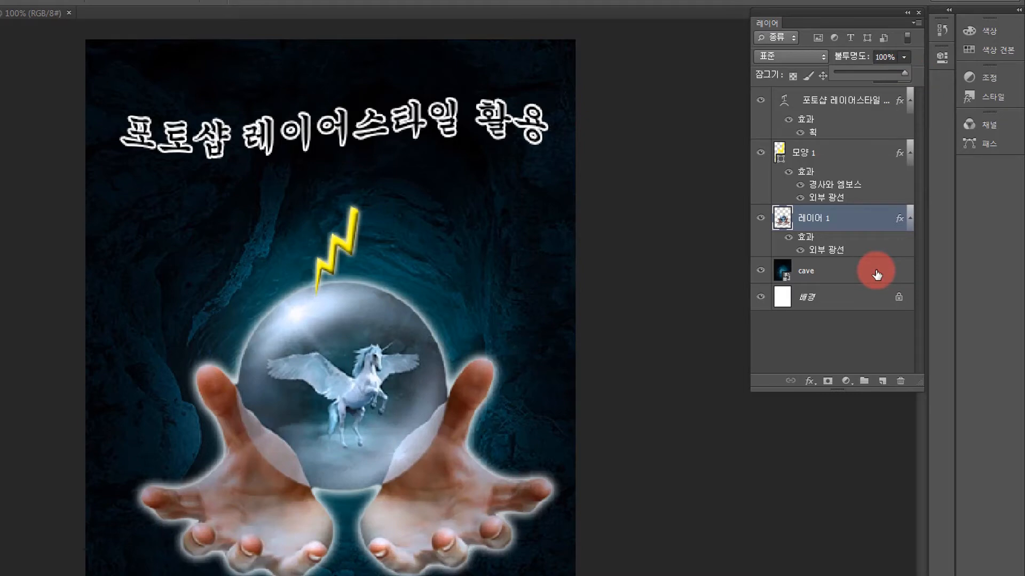
{"action": "left_click", "coordinate": [837, 153]}
{"action": "left_click", "coordinate": [848, 99]}
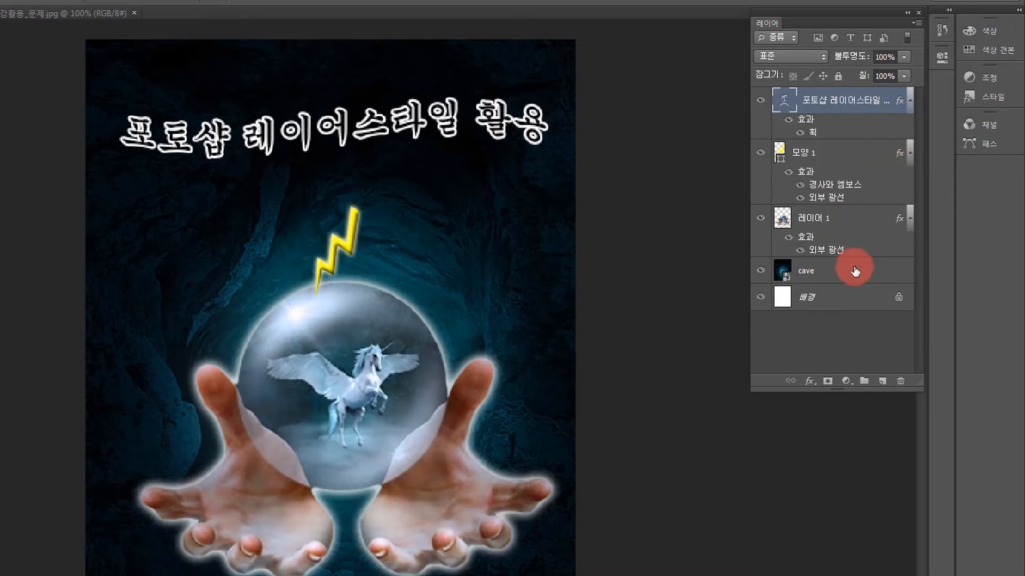
{"action": "left_click", "coordinate": [831, 219]}
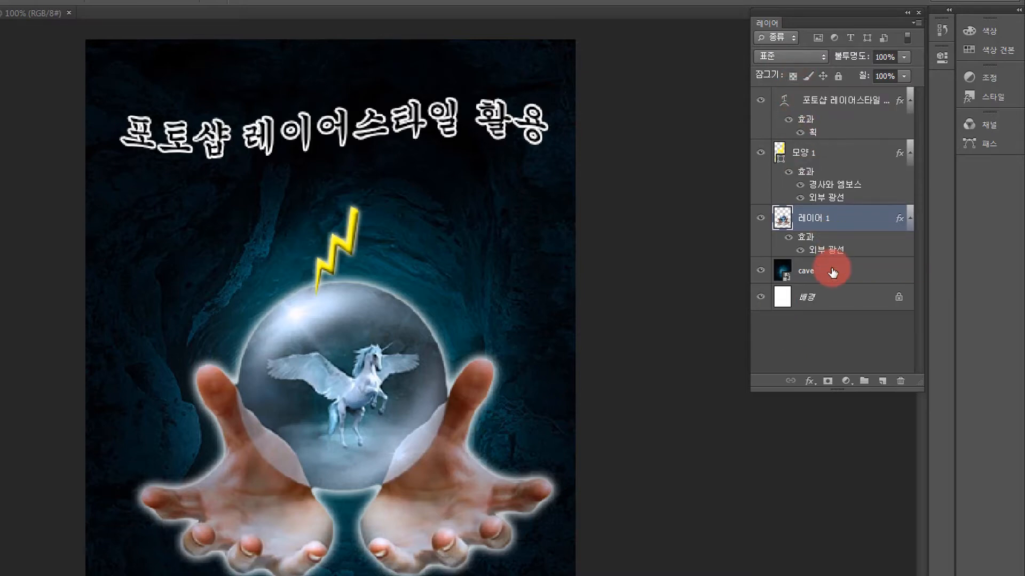
{"action": "left_click", "coordinate": [837, 170]}
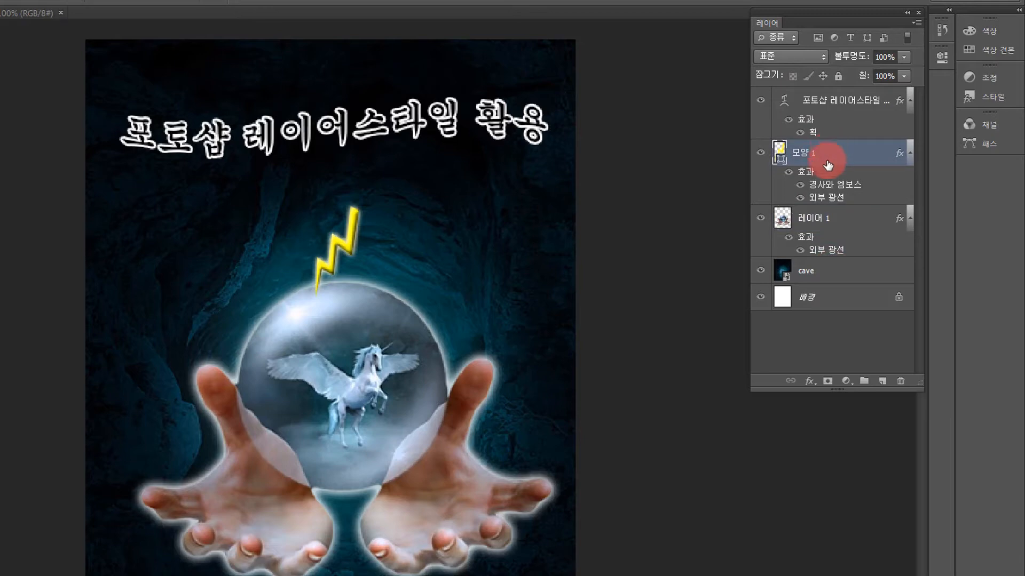
{"action": "left_click", "coordinate": [839, 102]}
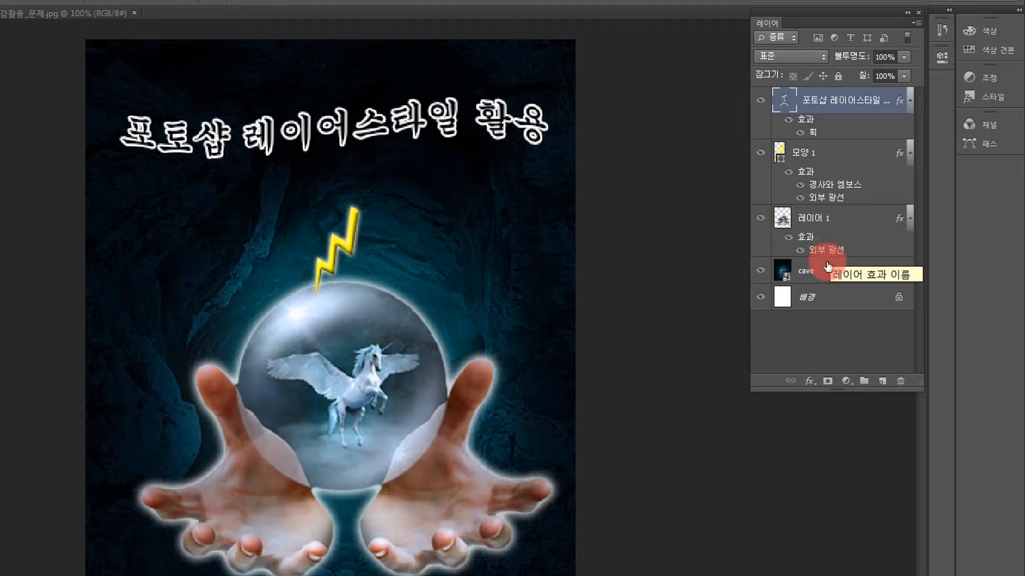
Look through the blend modes for the title text layer, keep 표준, and select 모양 1, 레이어 1 and cave in turn
{"action": "left_click", "coordinate": [784, 56]}
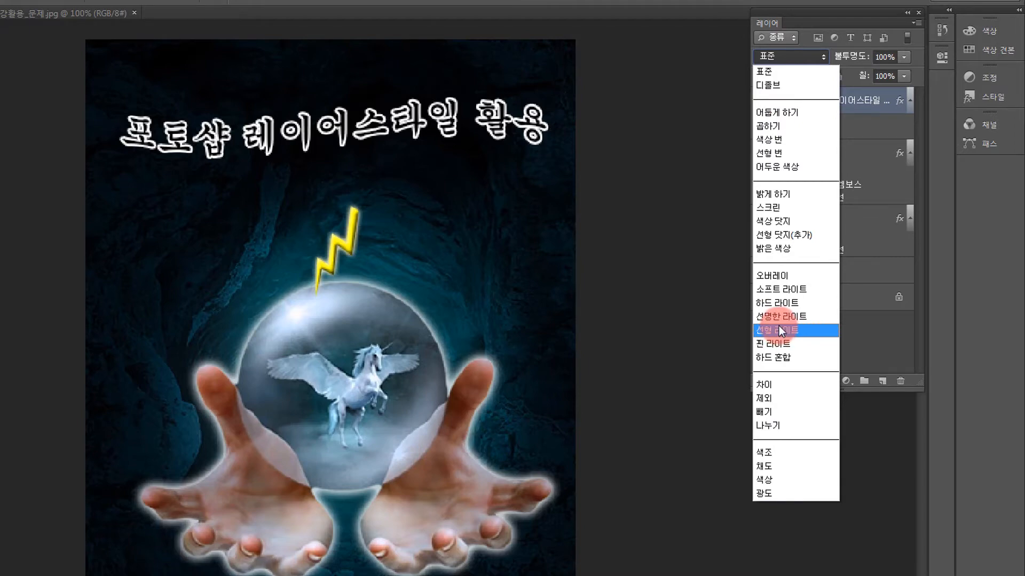
{"action": "left_click", "coordinate": [789, 73]}
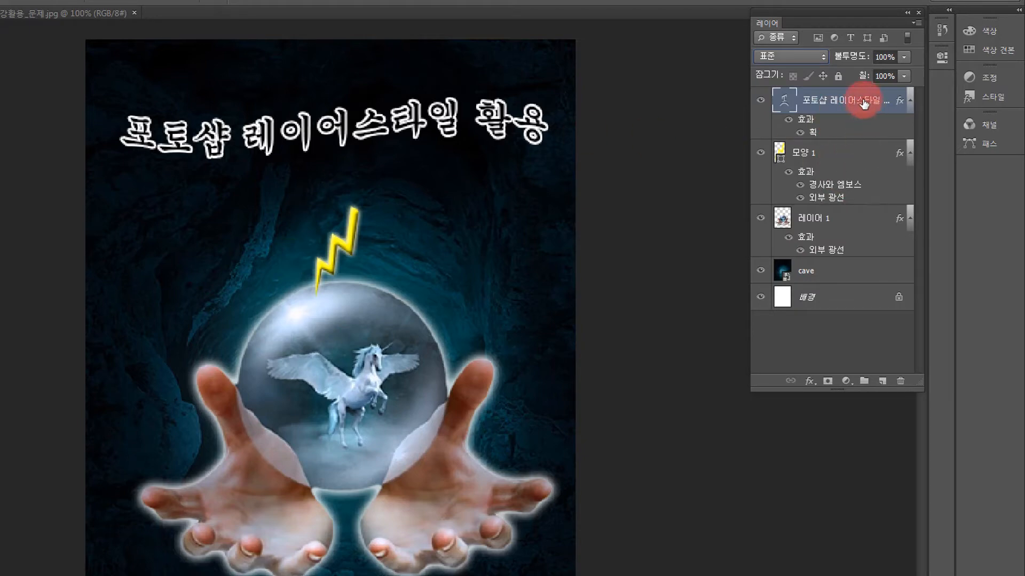
{"action": "left_click", "coordinate": [824, 161]}
{"action": "left_click", "coordinate": [820, 219]}
{"action": "left_click", "coordinate": [817, 270]}
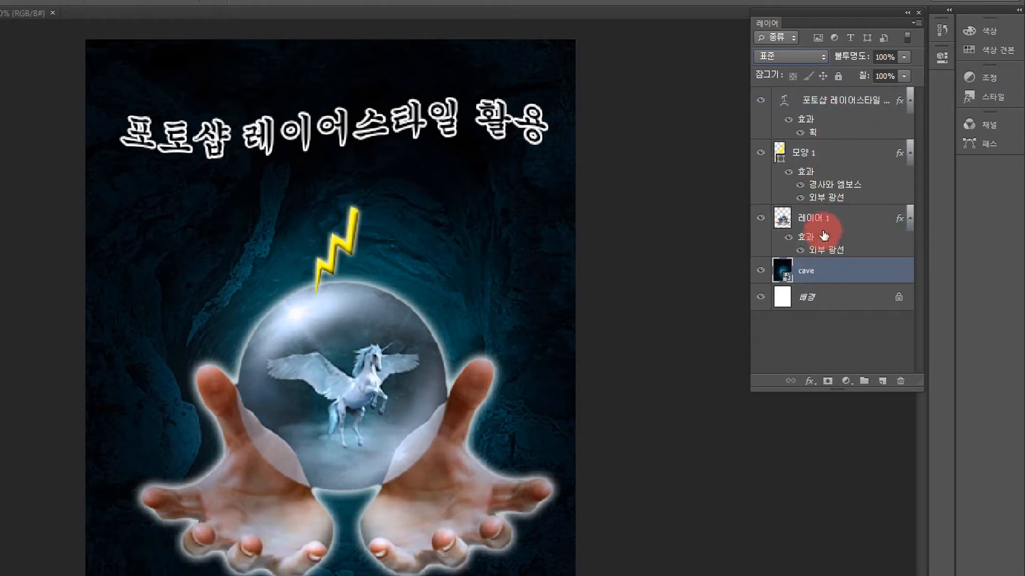
Set the blend mode of the 레이어 1 layer to 디졸브
{"action": "left_click", "coordinate": [831, 217]}
{"action": "left_click", "coordinate": [777, 56]}
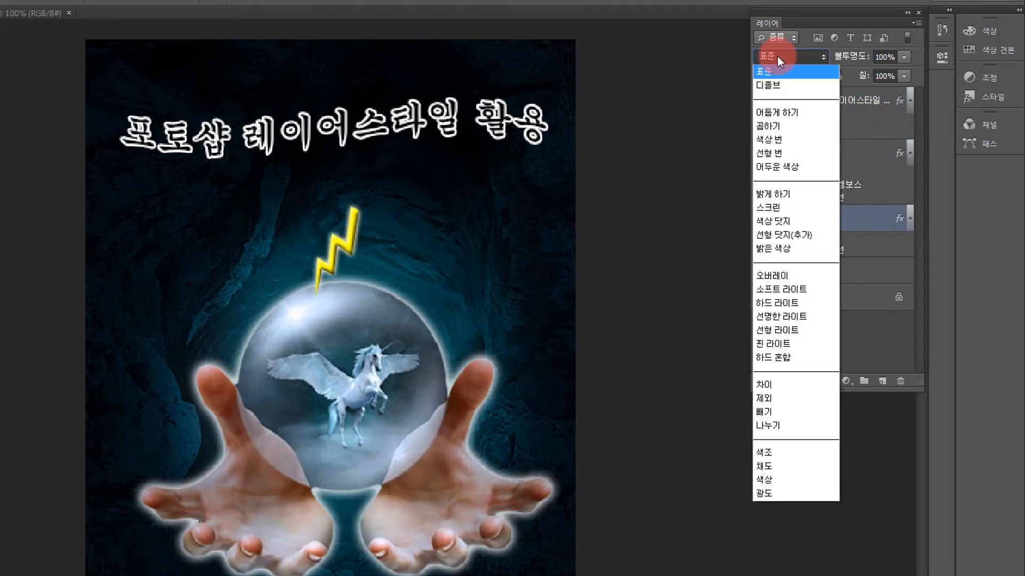
{"action": "left_click", "coordinate": [773, 85]}
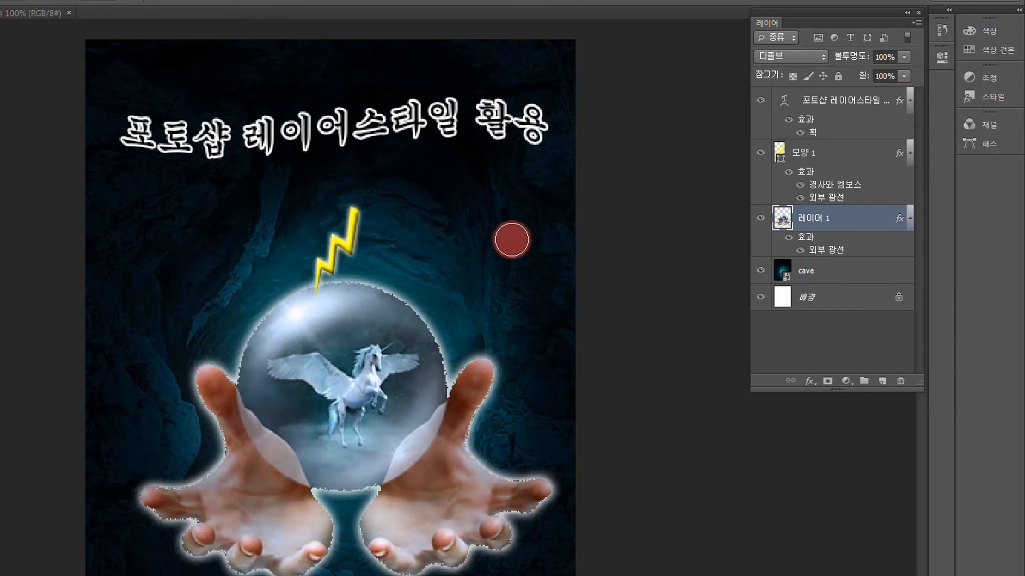
Add a new layer above 레이어 1, paint a soft wavy pink stroke behind the lightning, and set its blend mode to 디졸브
{"action": "left_click", "coordinate": [881, 383]}
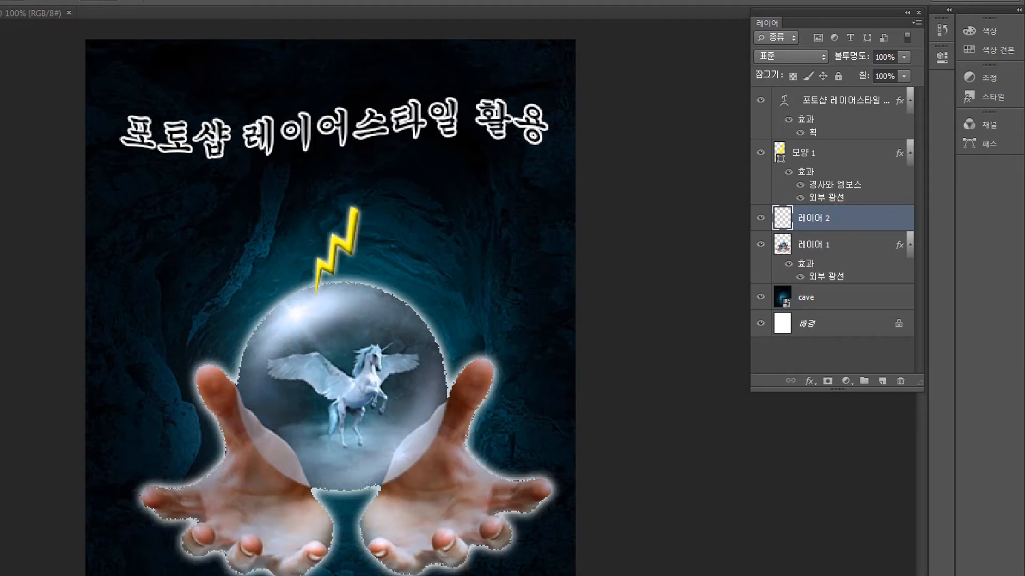
{"action": "mouse_move", "coordinate": [142, 297]}
{"action": "left_mouse_down"}
{"action": "mouse_move", "coordinate": [249, 230]}
{"action": "mouse_move", "coordinate": [290, 241]}
{"action": "mouse_move", "coordinate": [348, 227]}
{"action": "mouse_move", "coordinate": [451, 228]}
{"action": "left_mouse_up"}
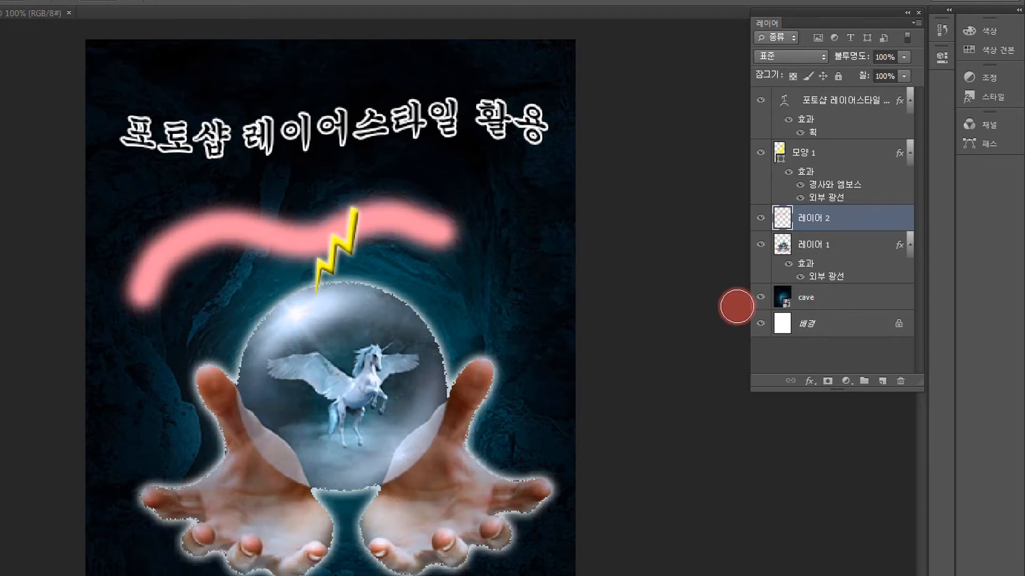
{"action": "left_click", "coordinate": [801, 55]}
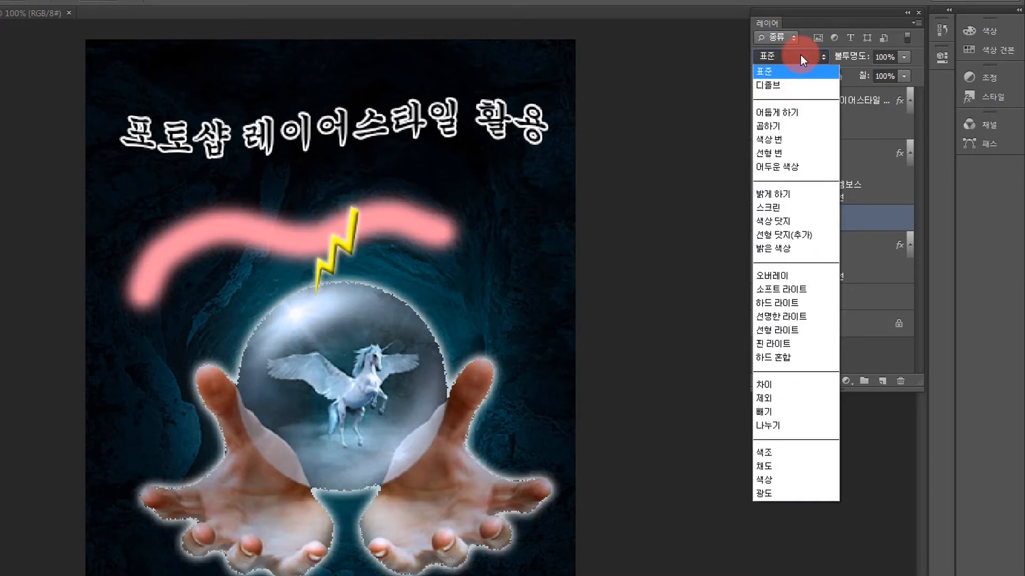
{"action": "left_click", "coordinate": [779, 82]}
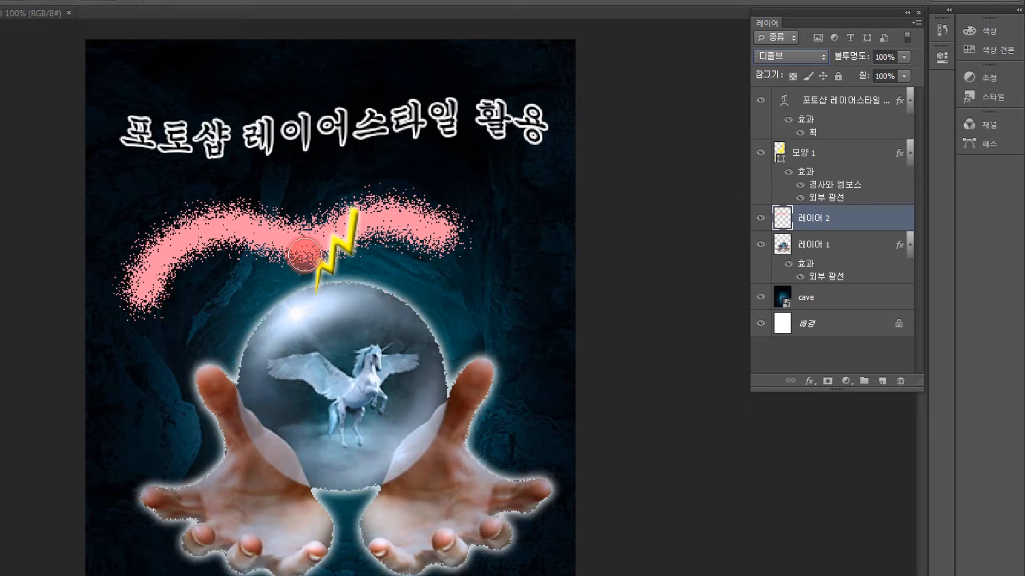
Try the blend modes 어둡게 하기, 밝게 하기, 색상 닷지 and 오버레이 on the pink stroke layer
{"action": "left_click", "coordinate": [801, 54]}
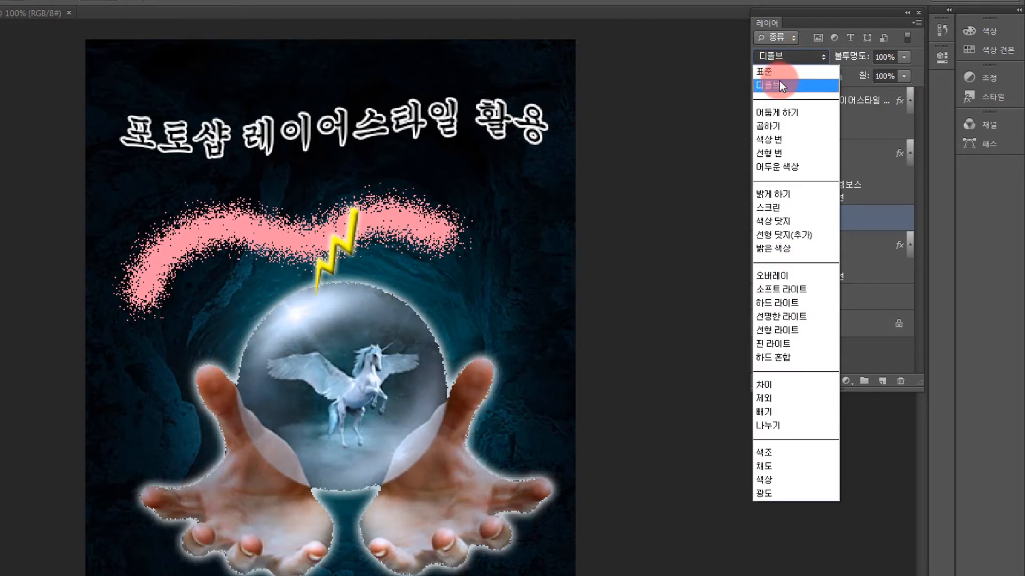
{"action": "left_click", "coordinate": [778, 112]}
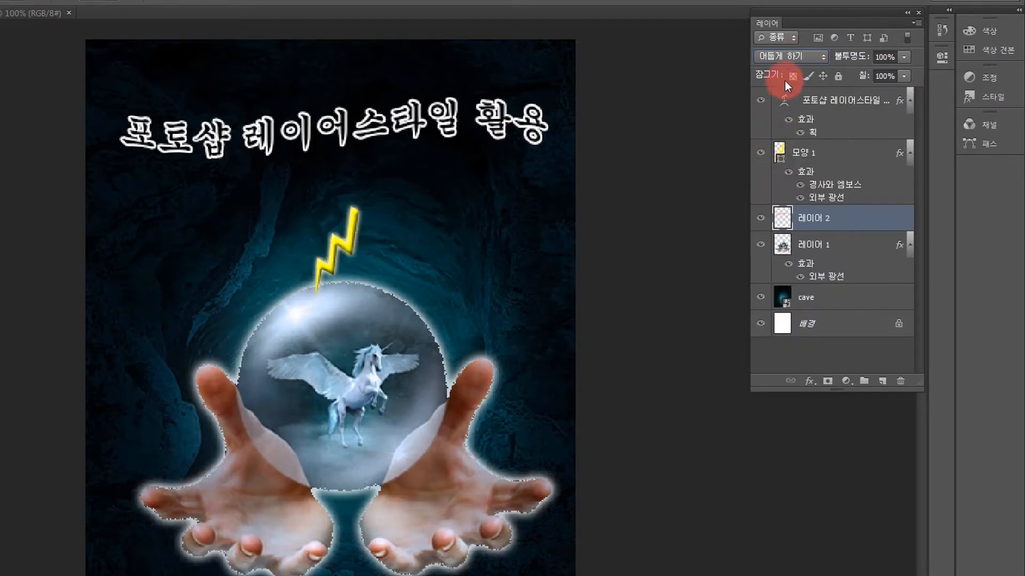
{"action": "left_click", "coordinate": [792, 57]}
{"action": "left_click", "coordinate": [784, 194]}
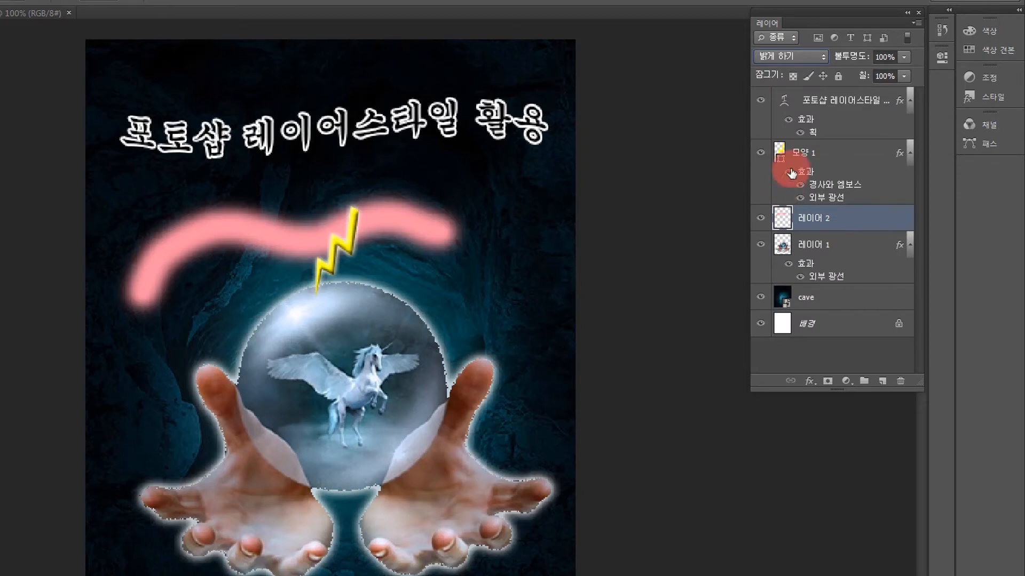
{"action": "left_click", "coordinate": [789, 55]}
{"action": "left_click", "coordinate": [774, 221]}
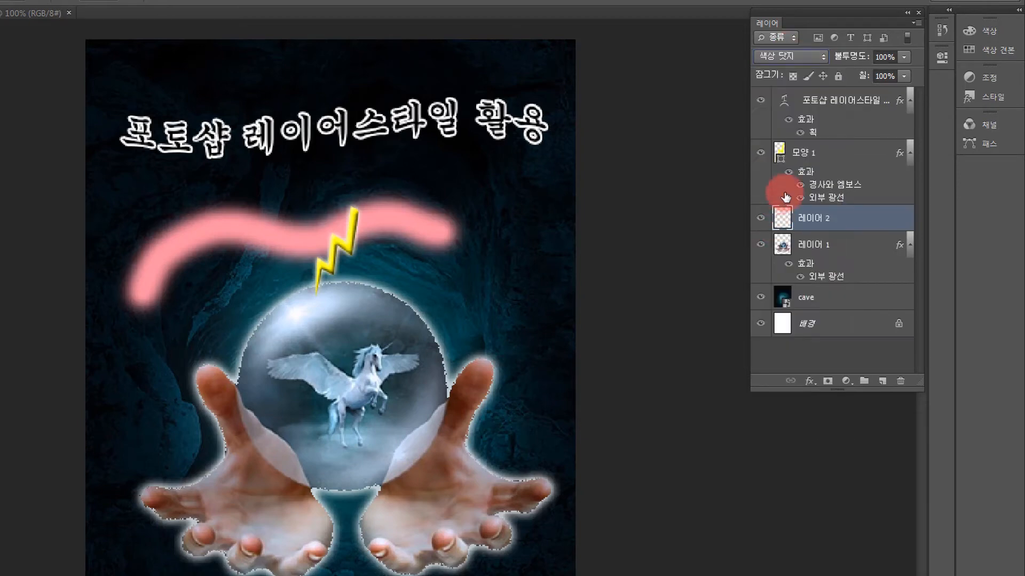
{"action": "left_click", "coordinate": [794, 56]}
{"action": "left_click", "coordinate": [795, 274]}
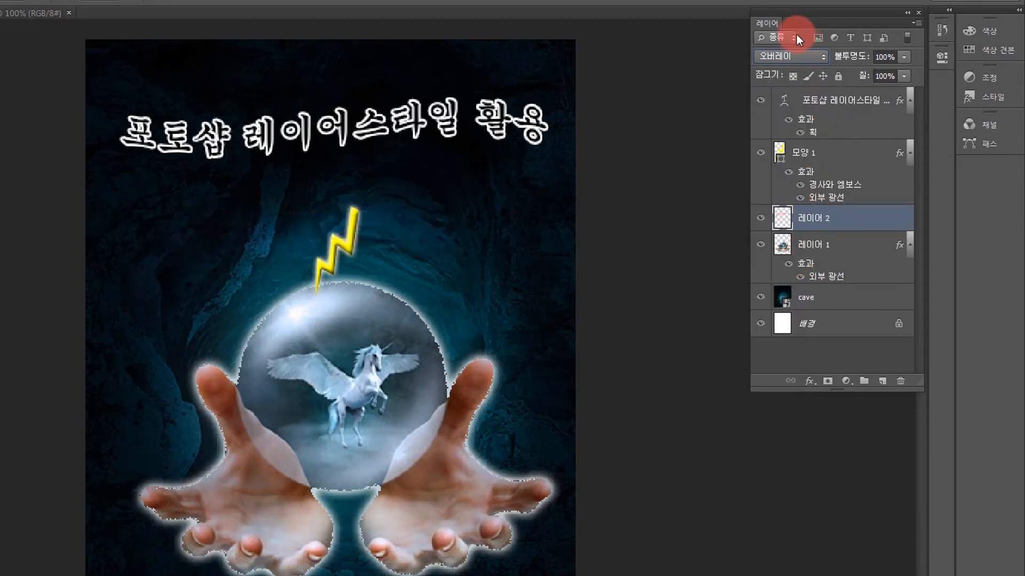
Try the blend modes 선명한 라이트, 선형 라이트, 핀 라이트 and 색조 on the pink stroke layer
{"action": "left_click", "coordinate": [792, 55]}
{"action": "left_click", "coordinate": [770, 318]}
{"action": "left_click", "coordinate": [800, 56]}
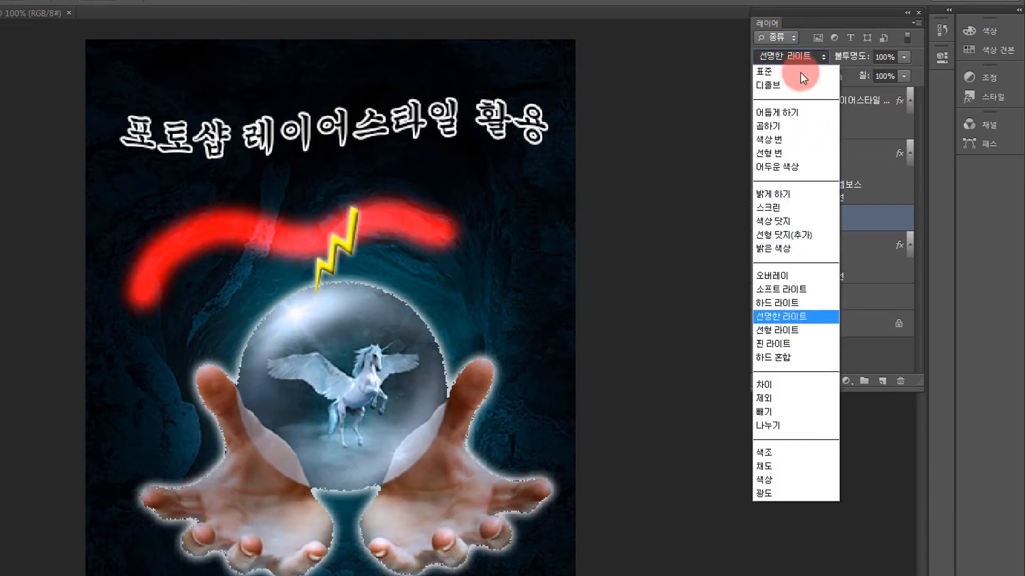
{"action": "left_click", "coordinate": [772, 330]}
{"action": "left_click", "coordinate": [789, 57]}
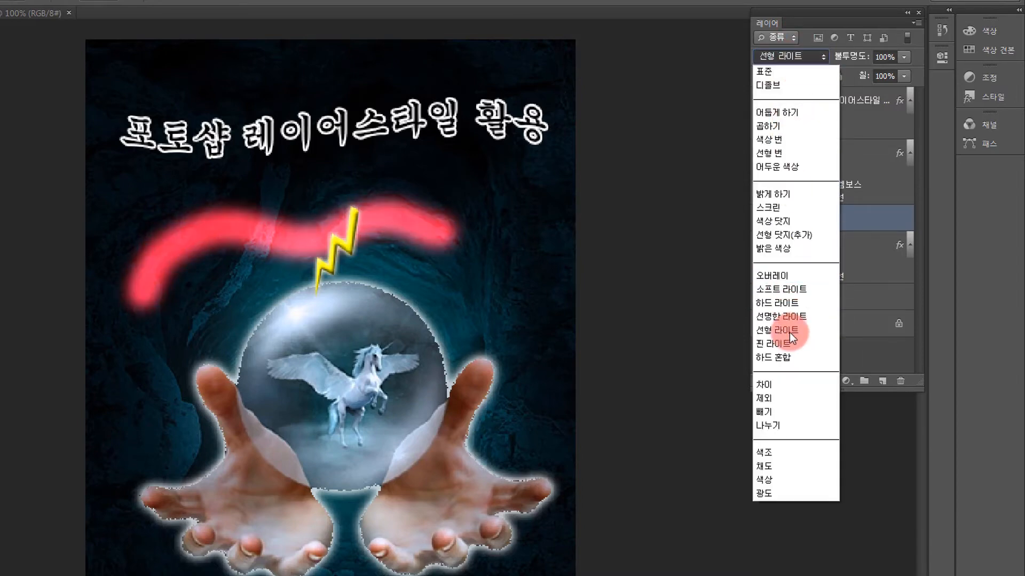
{"action": "left_click", "coordinate": [785, 350]}
{"action": "left_click", "coordinate": [789, 55]}
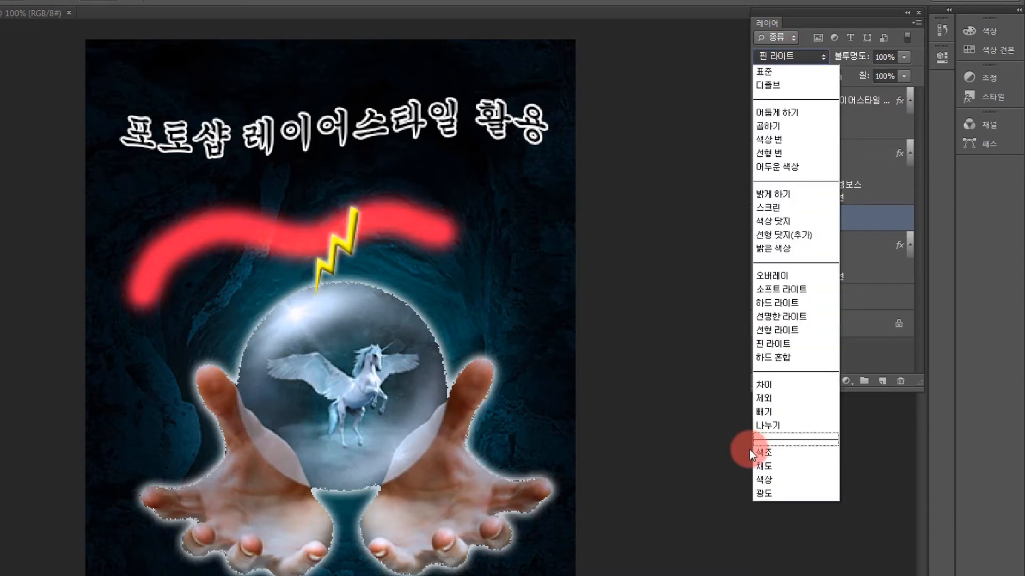
{"action": "left_click", "coordinate": [763, 450]}
Compare the blend modes 오버레이, 색상 닷지 and 선형 라이트 on the 레이어 1 layer, ending with 제외
{"action": "left_click", "coordinate": [780, 56]}
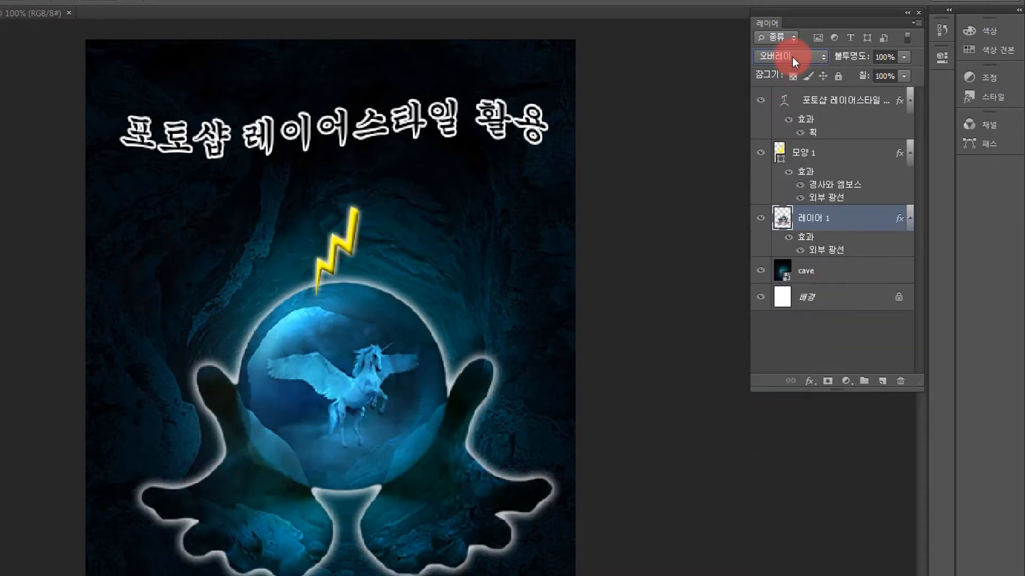
{"action": "left_click", "coordinate": [792, 57]}
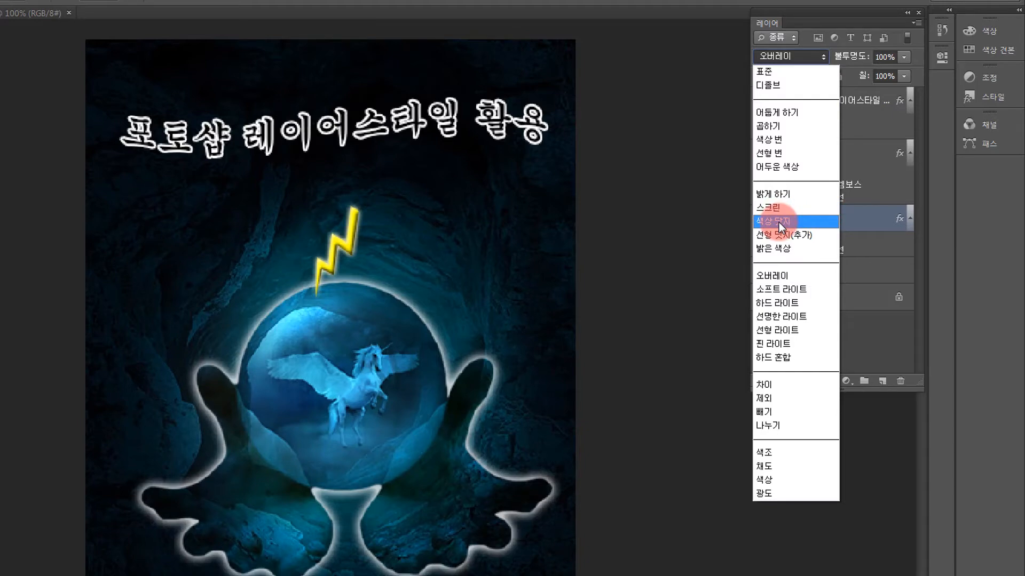
{"action": "left_click", "coordinate": [779, 222]}
{"action": "left_click", "coordinate": [797, 59]}
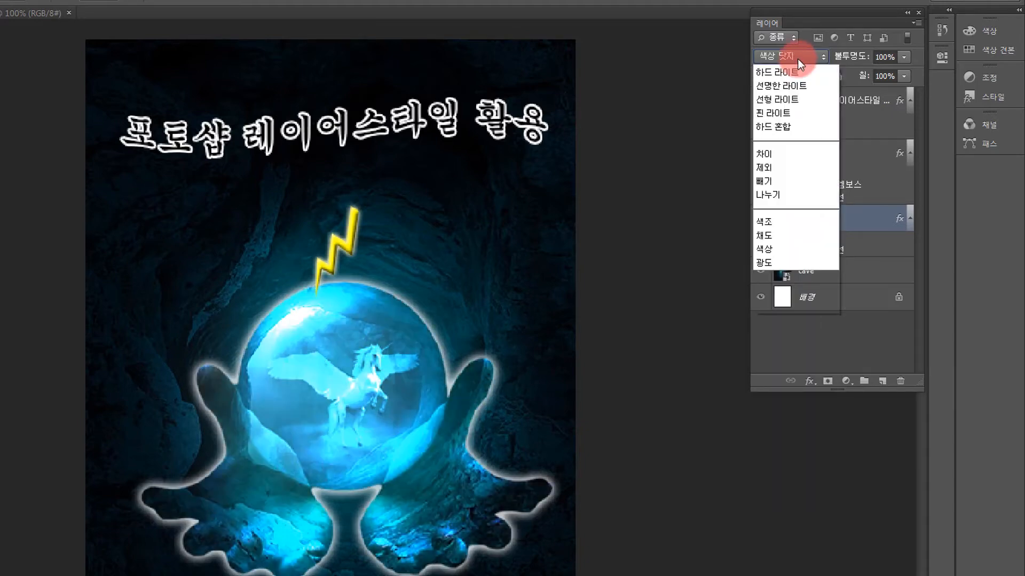
{"action": "left_click", "coordinate": [795, 332]}
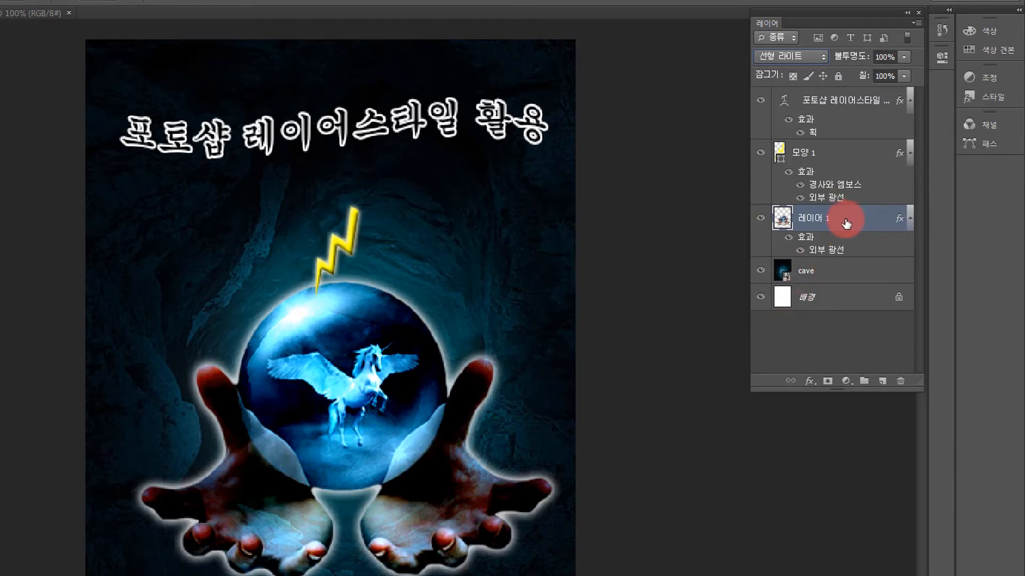
{"action": "left_click", "coordinate": [795, 54]}
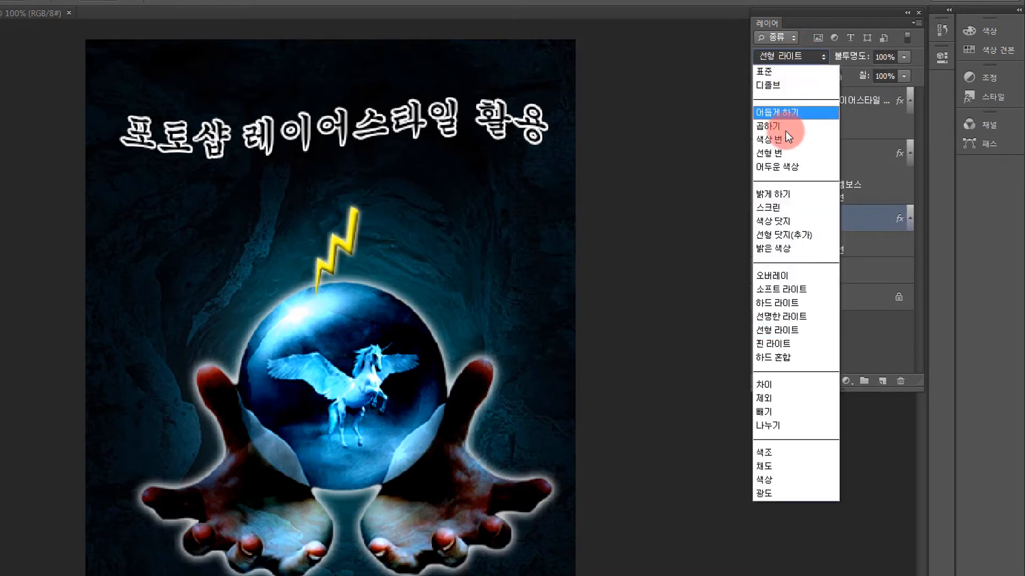
{"action": "left_click", "coordinate": [774, 398]}
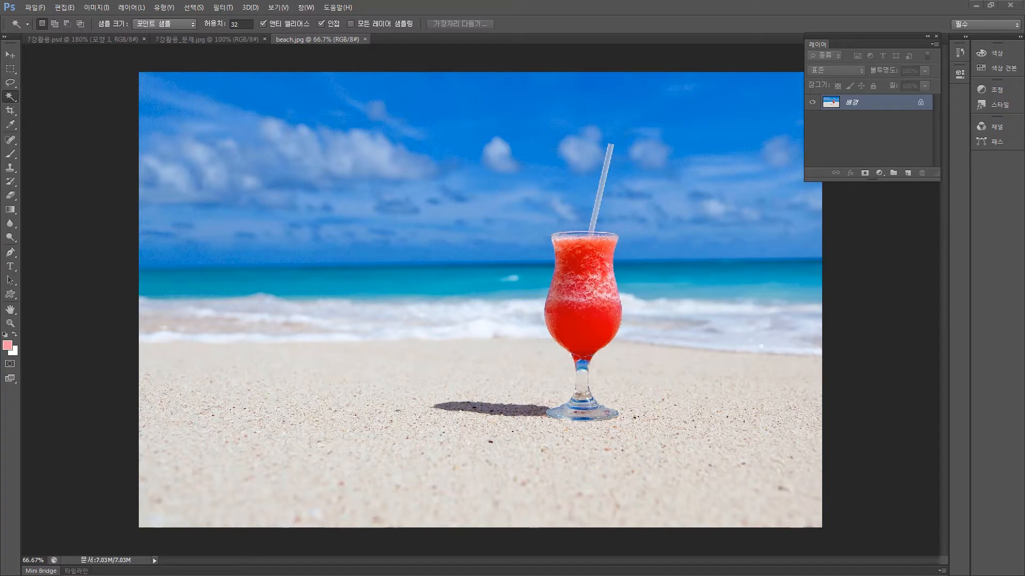
Place the thank you image into beach.jpg beside the cocktail glass at X 617 px, Y 678.50 px
{"action": "left_click_drag", "start_coordinate": [0, 368], "coordinate": [482, 367]}
{"action": "left_click_drag", "start_coordinate": [469, 327], "coordinate": [340, 340]}
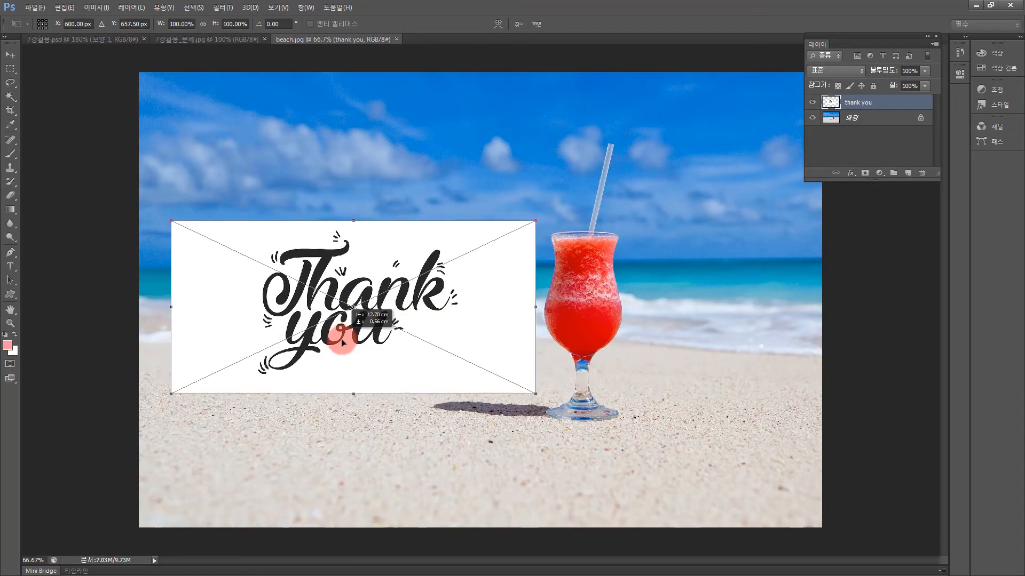
{"action": "left_click_drag", "start_coordinate": [430, 373], "coordinate": [440, 373]}
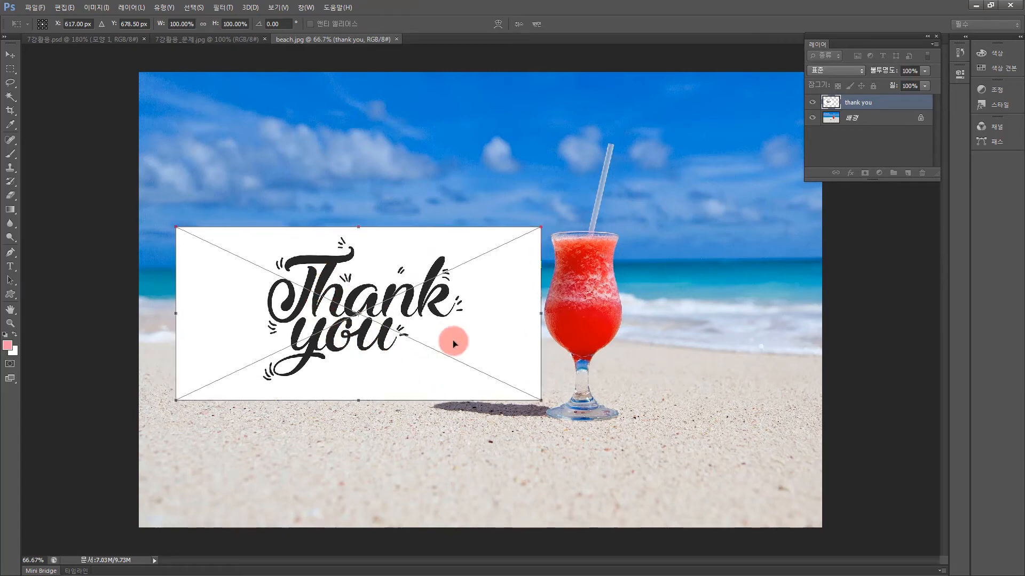
{"action": "key", "text": "Return"}
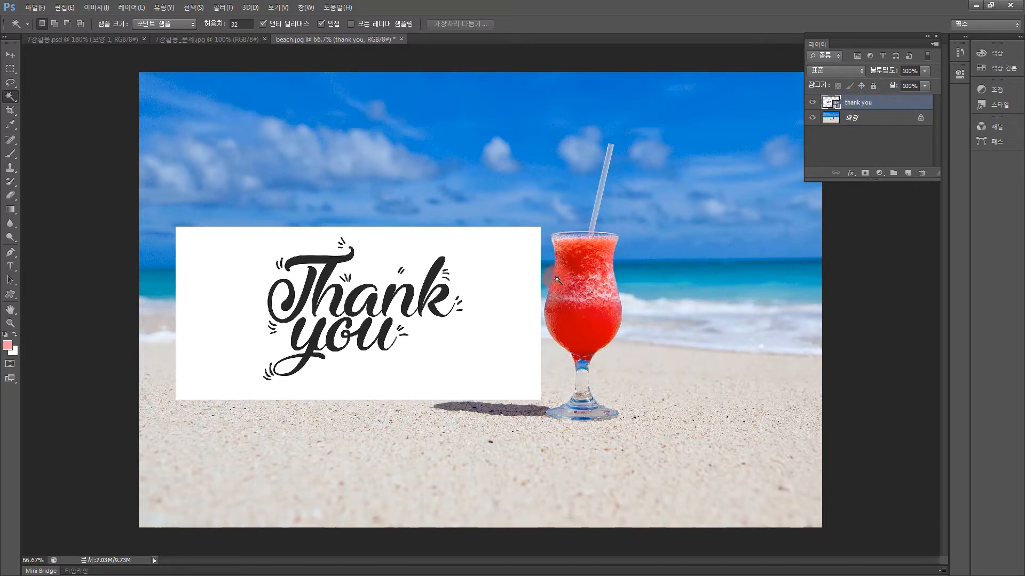
Rasterize the thank you smart object layer
{"action": "right_click", "coordinate": [886, 102]}
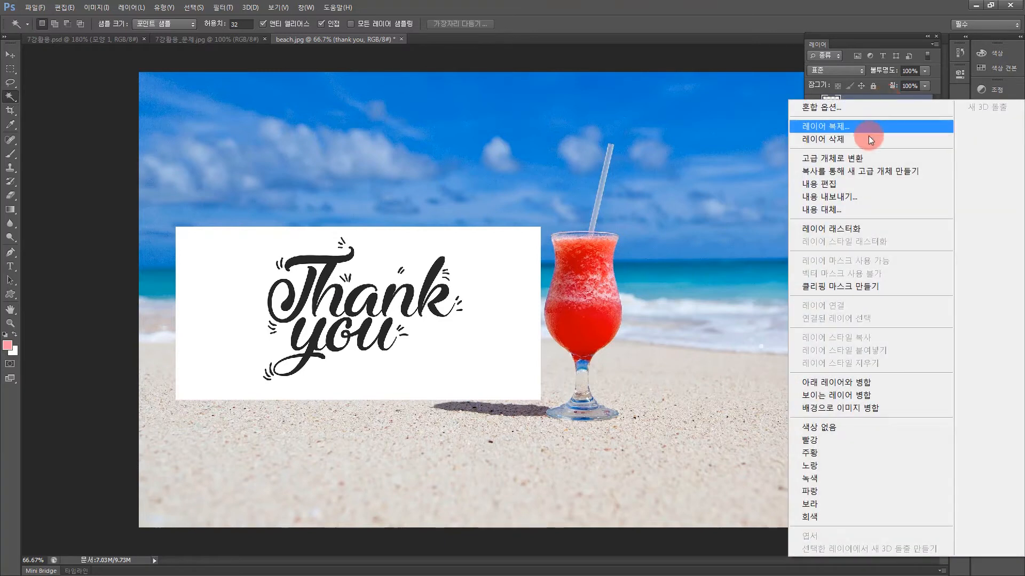
{"action": "left_click", "coordinate": [825, 228]}
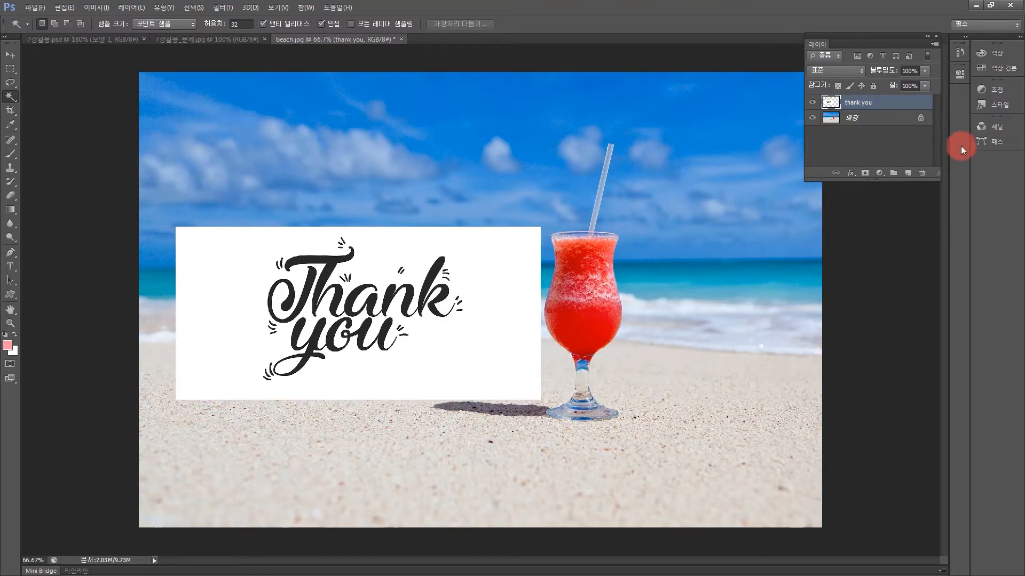
Duplicate the thank you layer and hide the original
{"action": "right_click", "coordinate": [880, 99]}
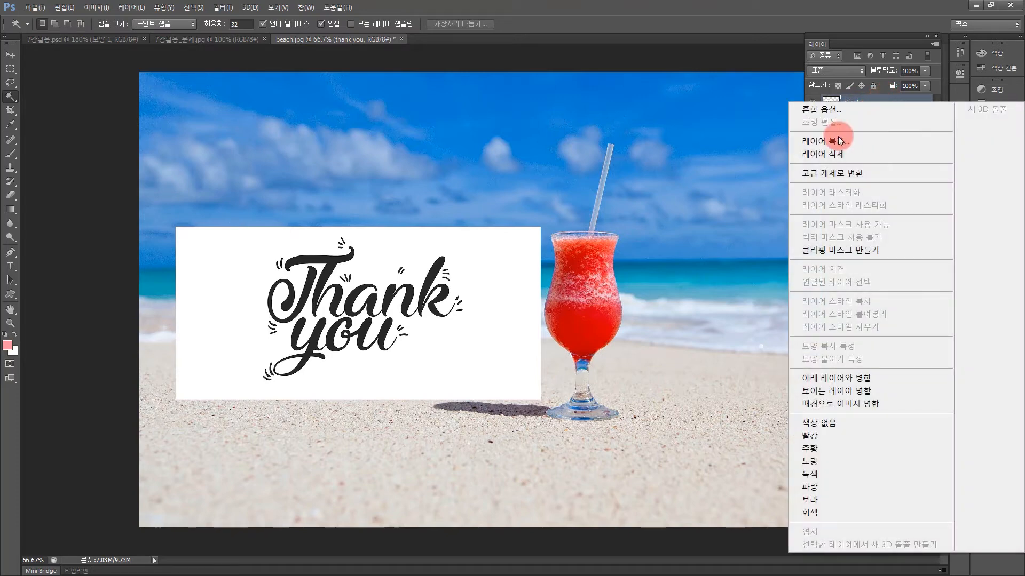
{"action": "left_click", "coordinate": [814, 144]}
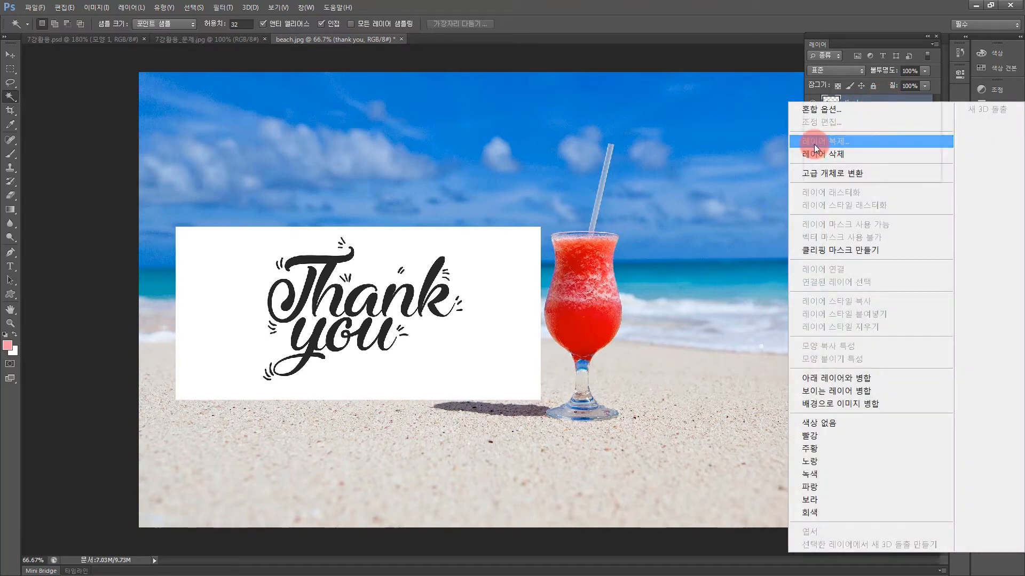
{"action": "left_click", "coordinate": [620, 176]}
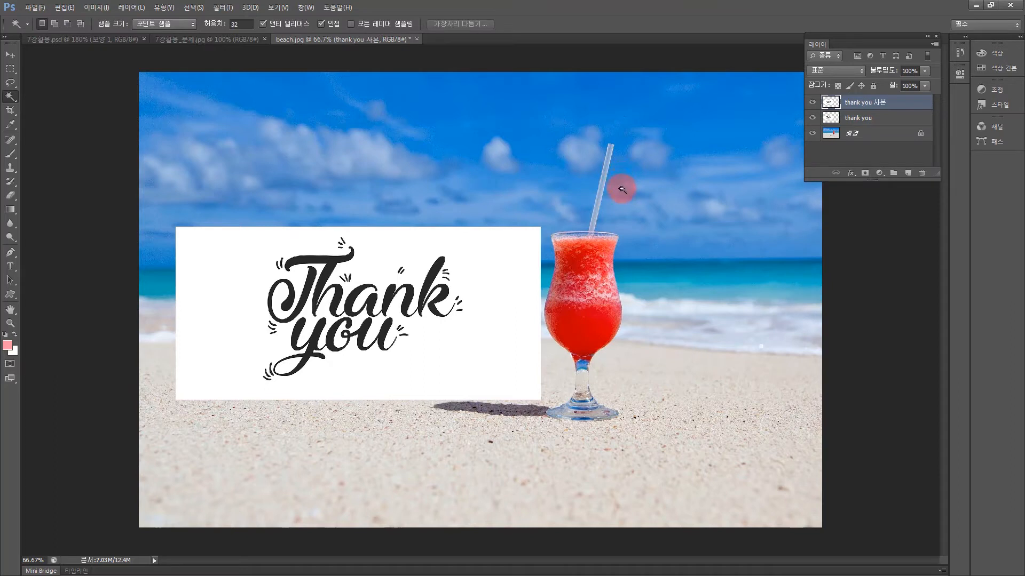
{"action": "left_click", "coordinate": [812, 118]}
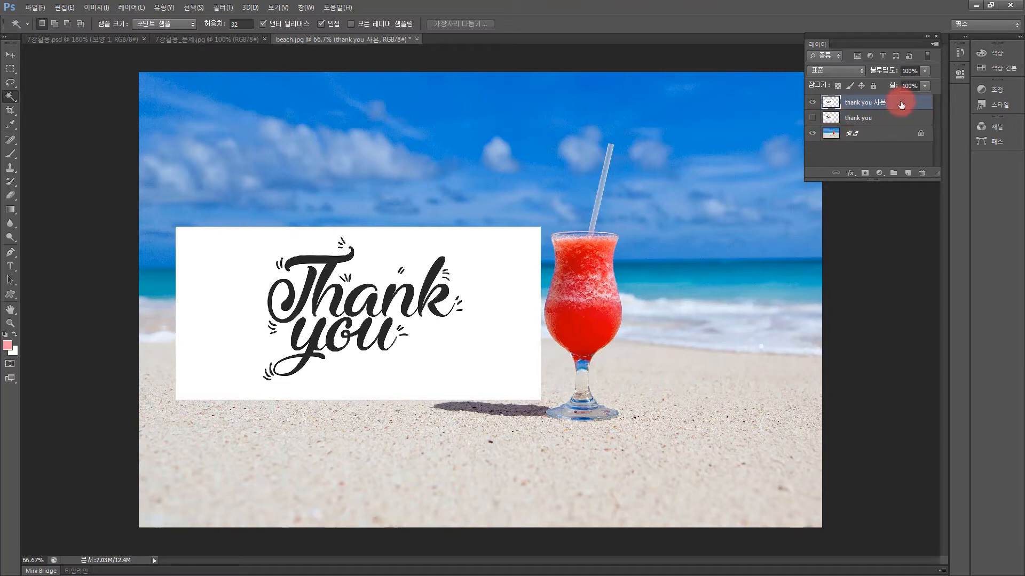
Erase all white areas from the thank you copy using the Magic Wand with contiguous selection (인접) off, and deselect
{"action": "left_click", "coordinate": [11, 54]}
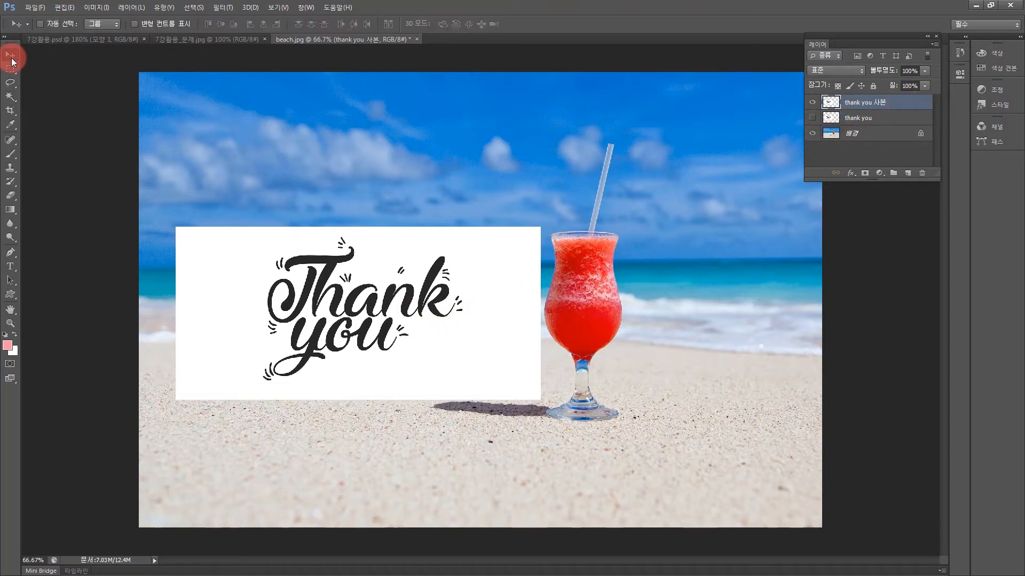
{"action": "left_click", "coordinate": [12, 97]}
{"action": "left_click", "coordinate": [69, 103]}
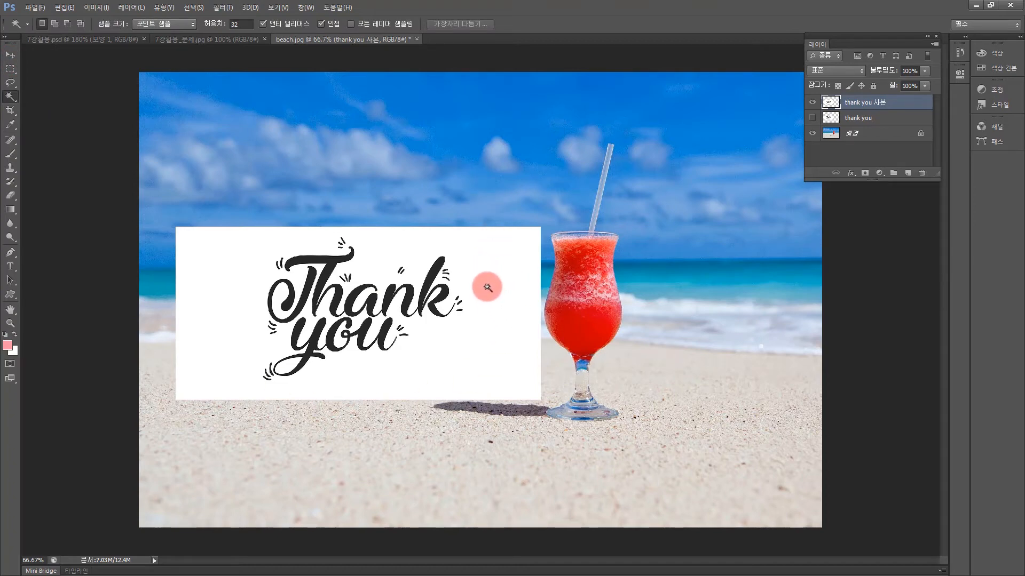
{"action": "left_click", "coordinate": [502, 308]}
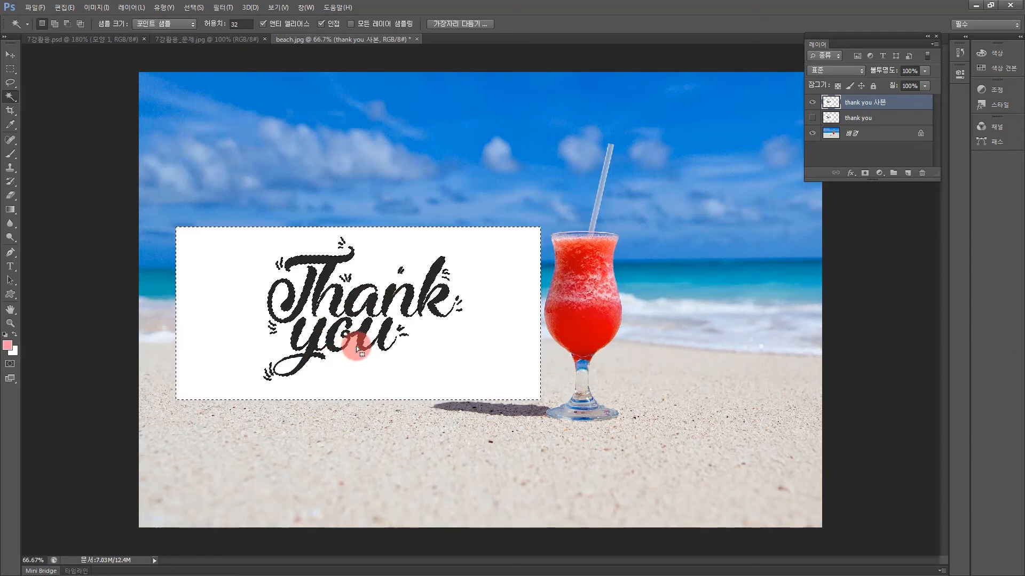
{"action": "left_click", "coordinate": [321, 23]}
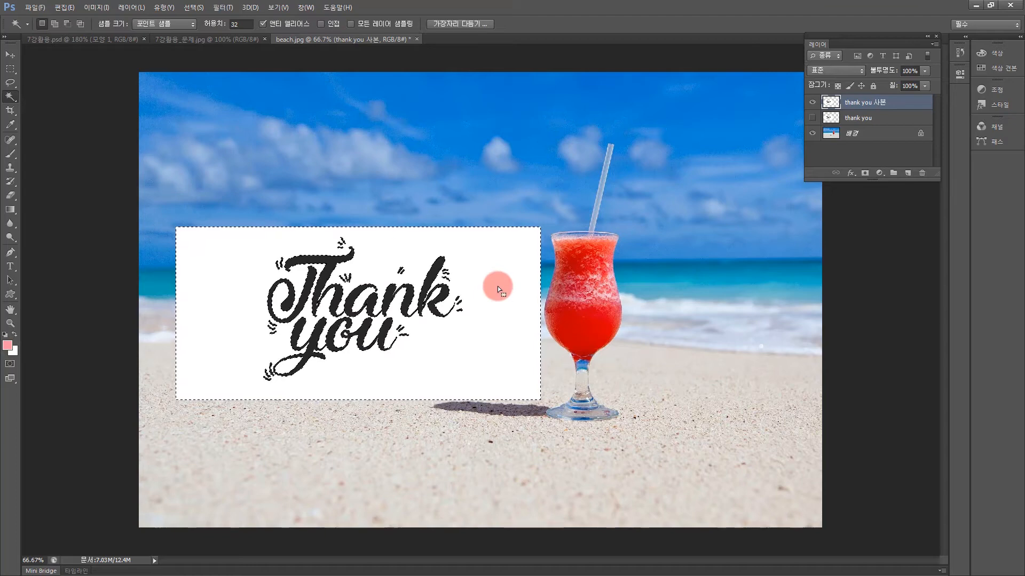
{"action": "key", "text": "Delete"}
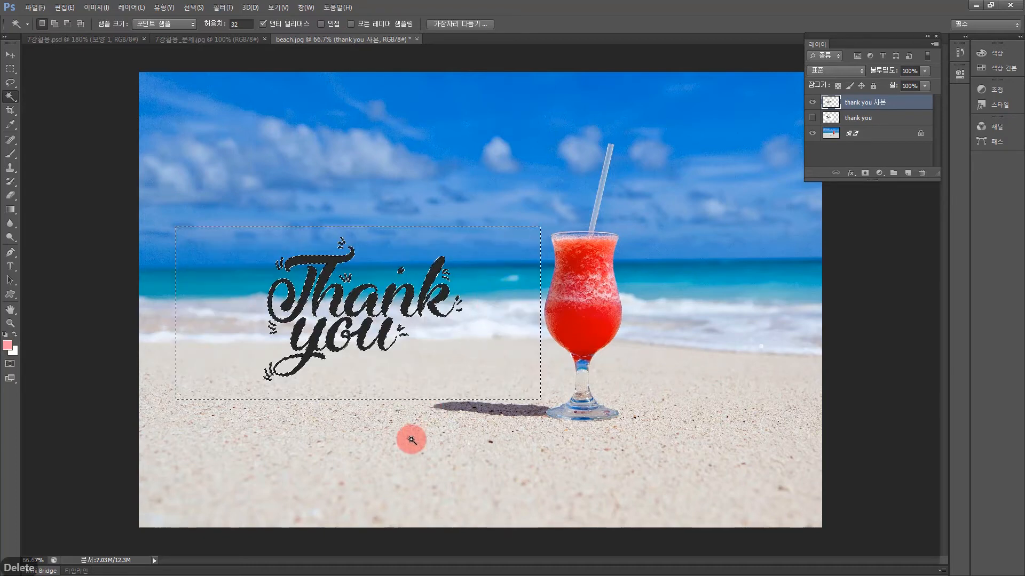
{"action": "key", "text": "ctrl+d"}
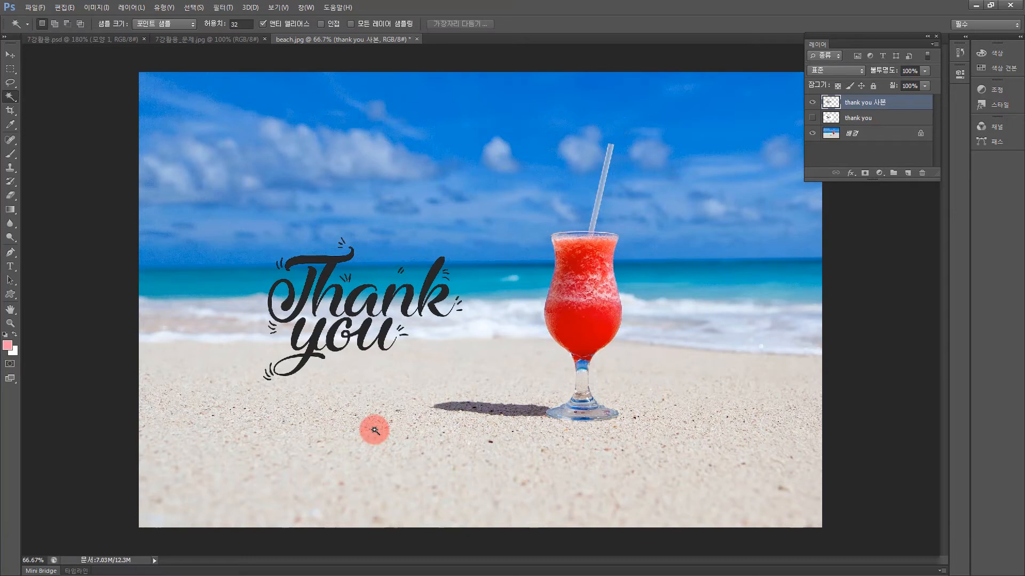
Hide the thank you copy, show the original thank you layer and set its blend mode to 곱하기
{"action": "left_click_drag", "start_coordinate": [812, 101], "coordinate": [813, 114]}
{"action": "left_click", "coordinate": [812, 102]}
{"action": "left_click", "coordinate": [813, 118]}
{"action": "left_click", "coordinate": [886, 118]}
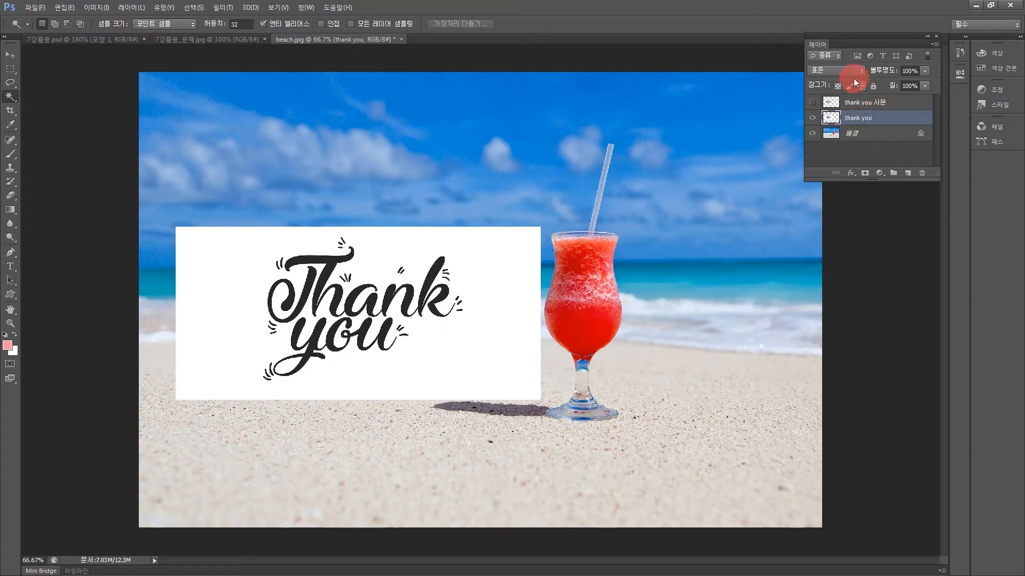
{"action": "left_click", "coordinate": [835, 70]}
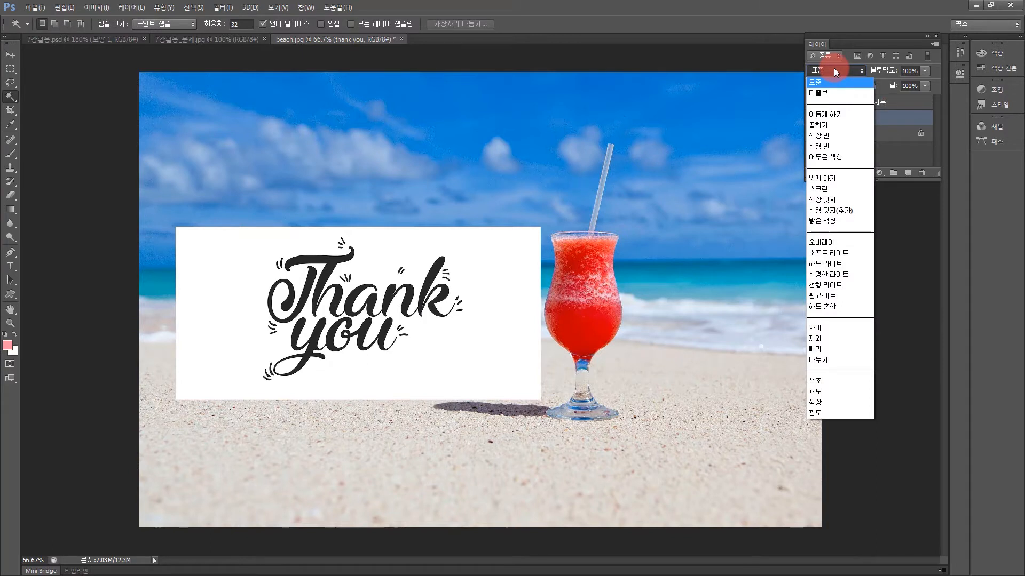
{"action": "left_click", "coordinate": [825, 125]}
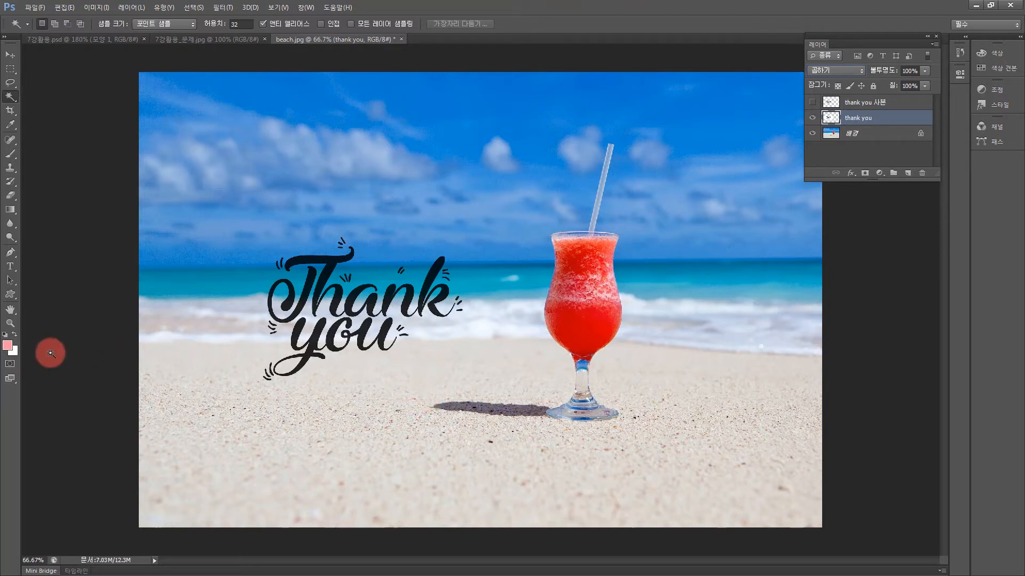
Compare the lettering of the 곱하기 layer with the erased copy up close by toggling their visibility
{"action": "key", "text": "z"}
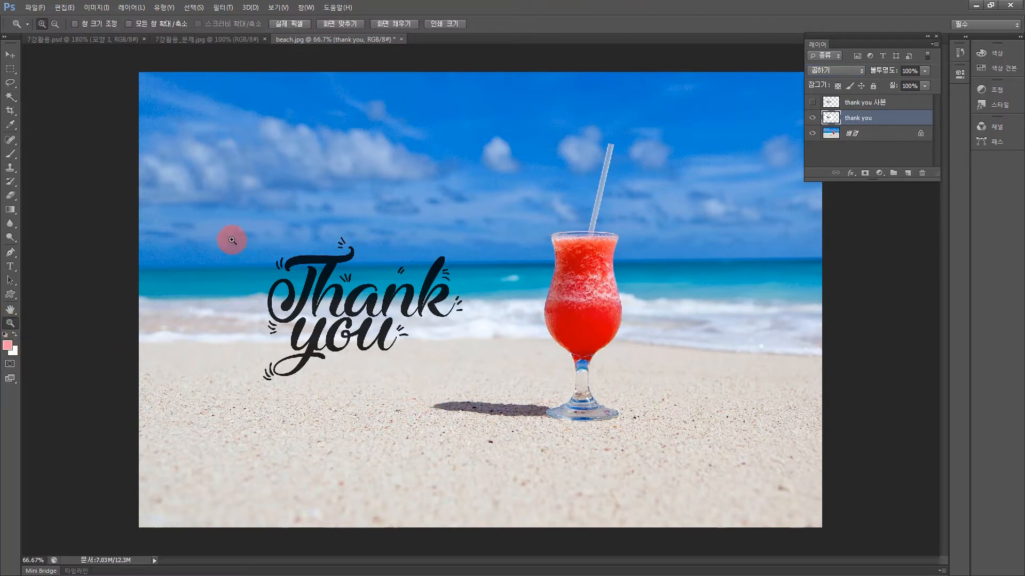
{"action": "left_click_drag", "start_coordinate": [253, 219], "coordinate": [487, 418]}
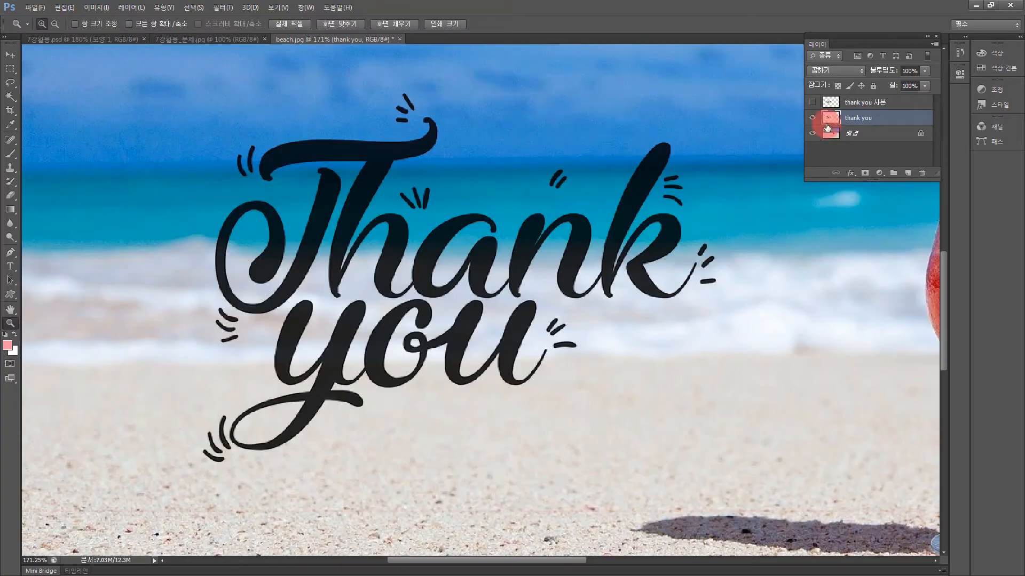
{"action": "left_click_drag", "start_coordinate": [171, 72], "coordinate": [881, 483]}
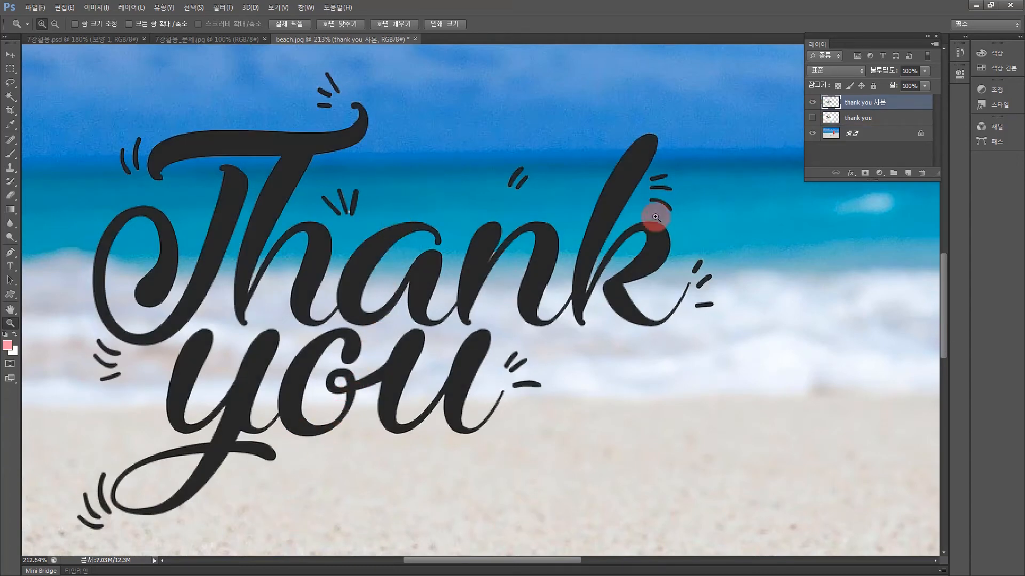
{"action": "left_click_drag", "start_coordinate": [194, 98], "coordinate": [689, 411]}
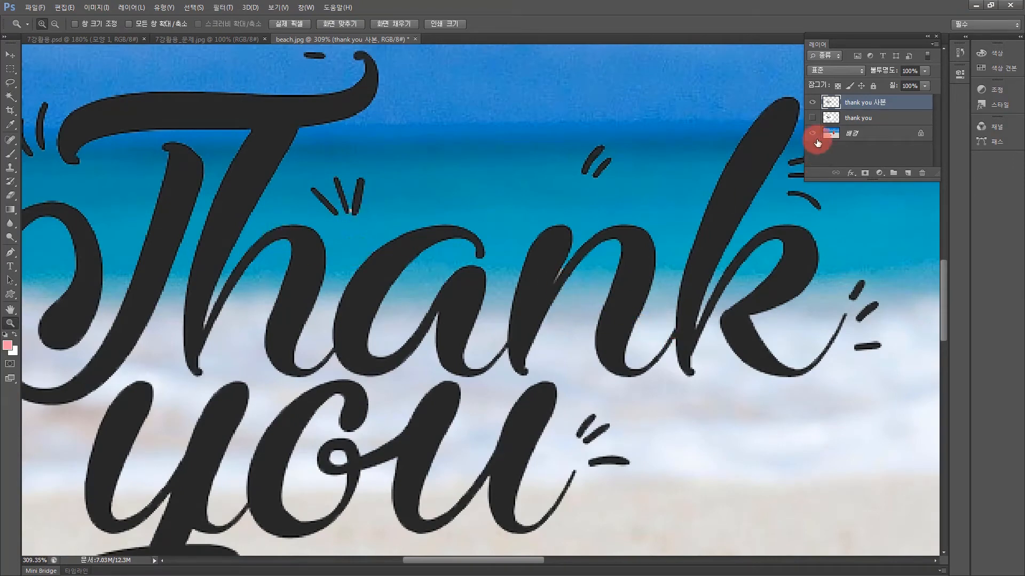
{"action": "left_click", "coordinate": [813, 102]}
{"action": "left_click", "coordinate": [813, 103]}
{"action": "left_click", "coordinate": [813, 103]}
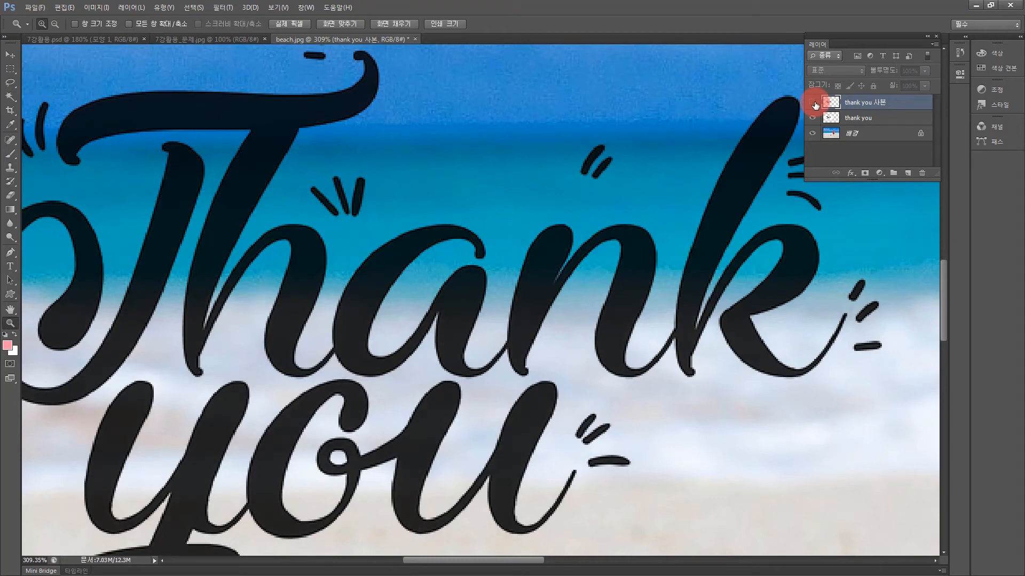
{"action": "left_click", "coordinate": [868, 119]}
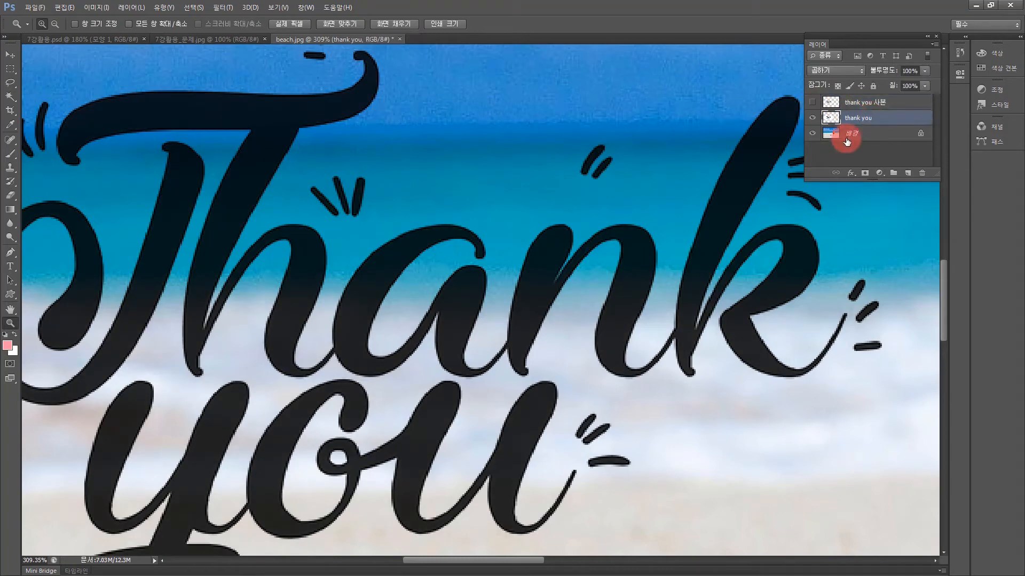
{"action": "key", "text": "ctrl+minus"}
{"action": "key", "text": "ctrl+minus"}
{"action": "key", "text": "ctrl+minus"}
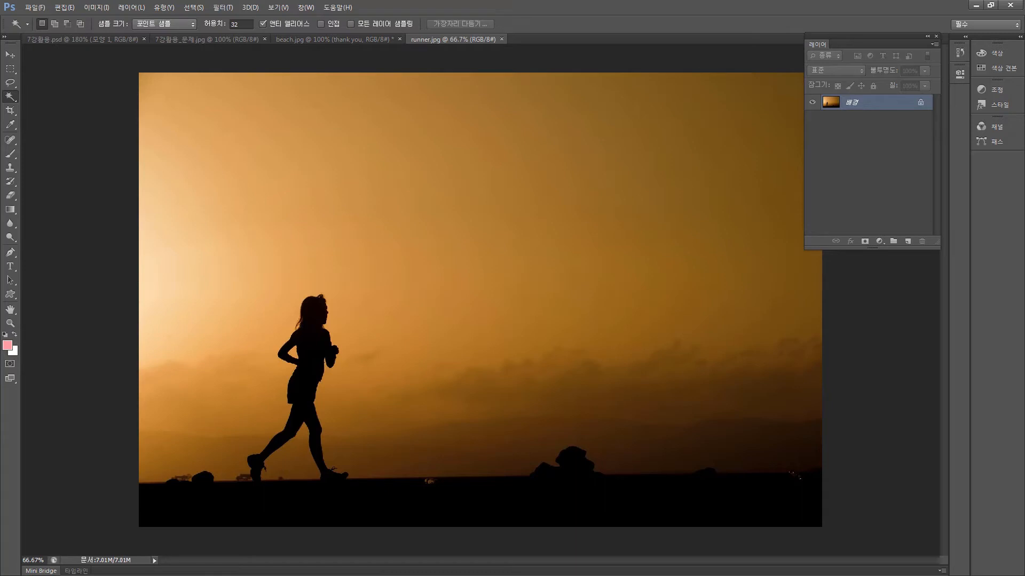
Place the flare image into runner.jpg, scaled to about 198% and centred at X 966.50 px, Y 659.00 px to cover the picture
{"action": "left_click_drag", "start_coordinate": [0, 253], "coordinate": [255, 184]}
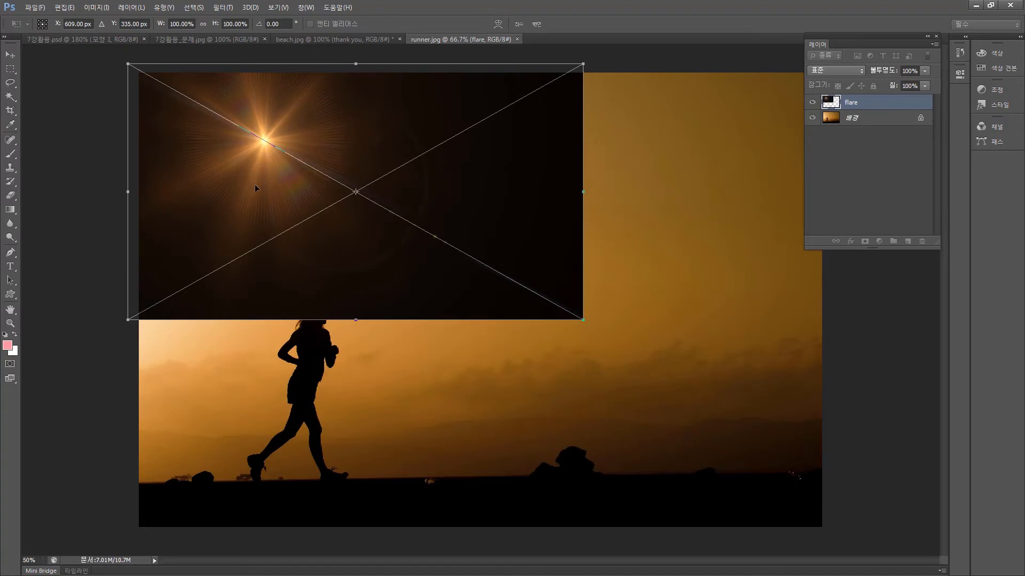
{"action": "key", "text": "ctrl+minus"}
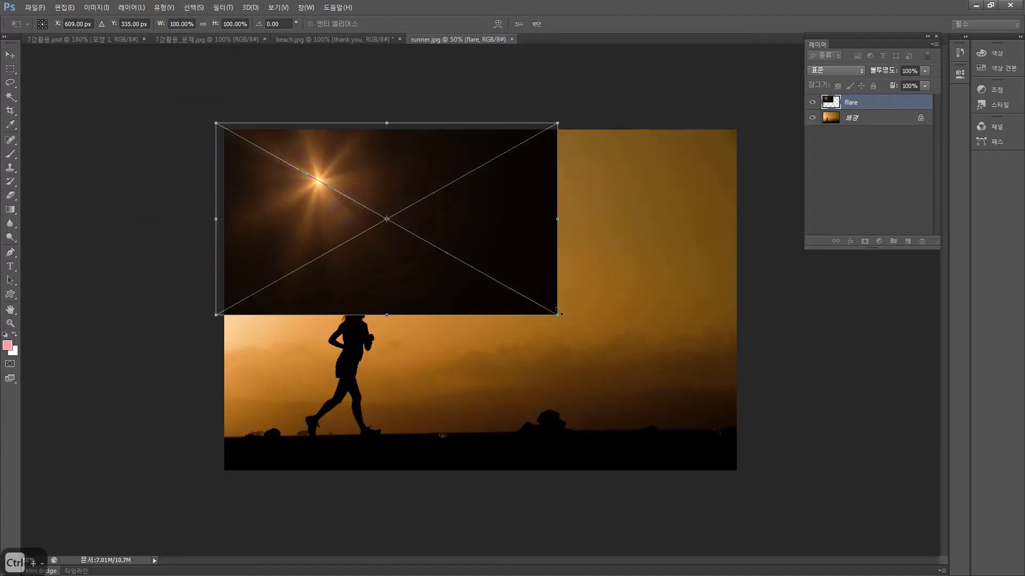
{"action": "left_click_drag", "start_coordinate": [554, 313], "coordinate": [891, 502]}
{"action": "left_click_drag", "start_coordinate": [805, 352], "coordinate": [731, 341]}
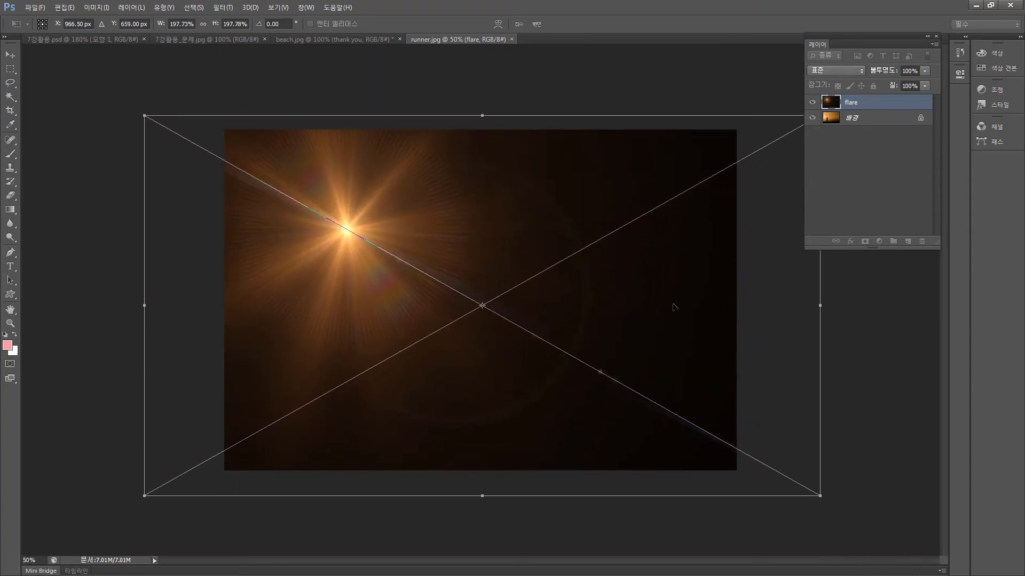
{"action": "key", "text": "Return"}
{"action": "key", "text": "w"}
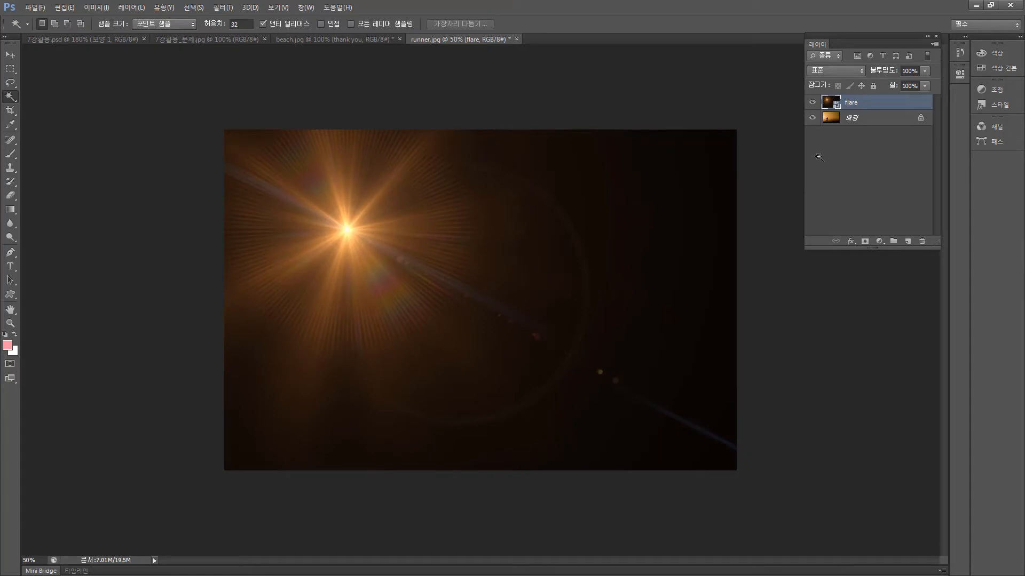
Set the flare layer's blend mode to 스크린 and shift the flare left, to the upper left of the runner
{"action": "left_click", "coordinate": [832, 75]}
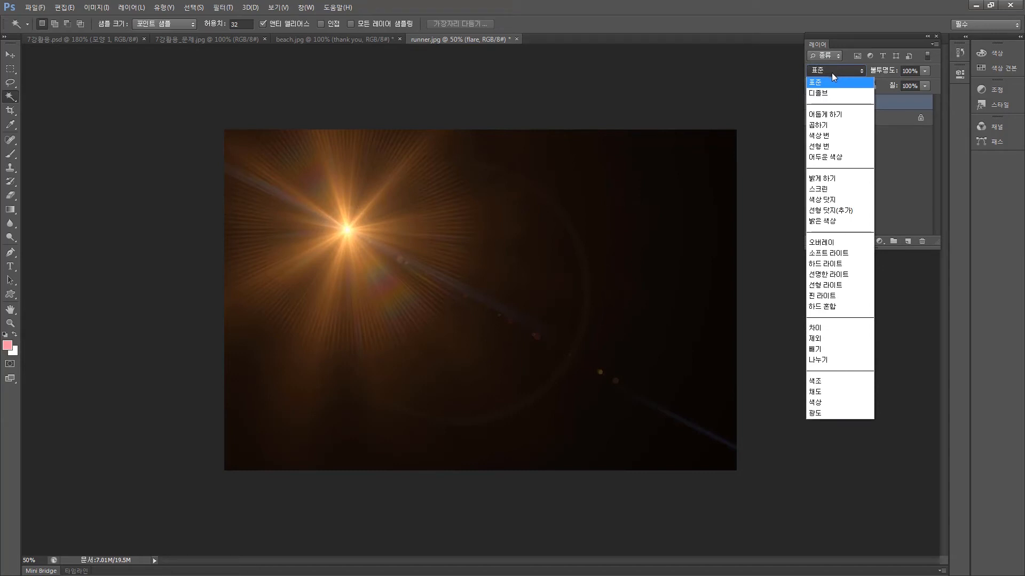
{"action": "left_click", "coordinate": [823, 191]}
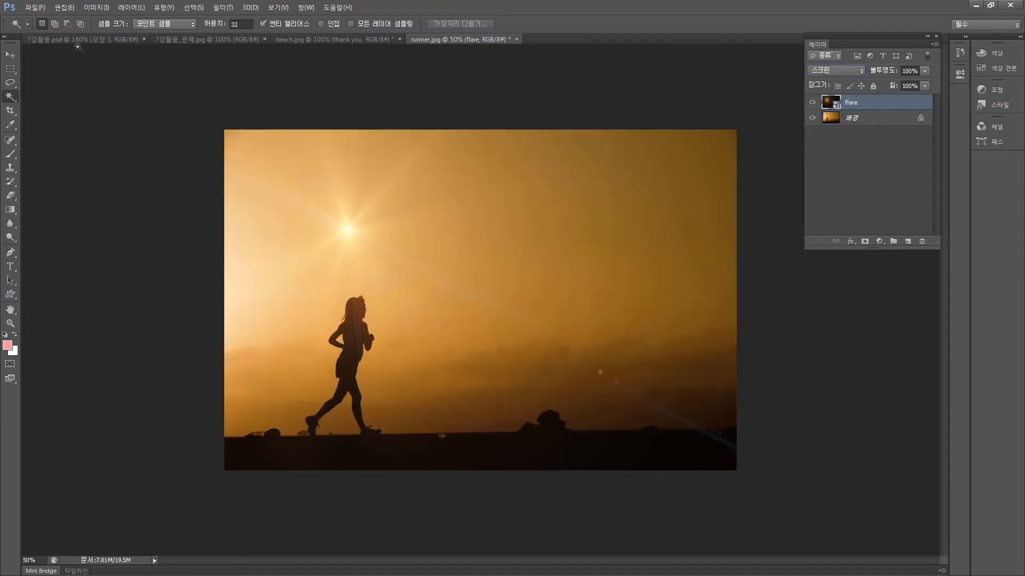
{"action": "left_click", "coordinate": [10, 55]}
{"action": "key", "text": "ctrl+t"}
{"action": "left_click_drag", "start_coordinate": [468, 210], "coordinate": [413, 210]}
{"action": "key", "text": "Return"}
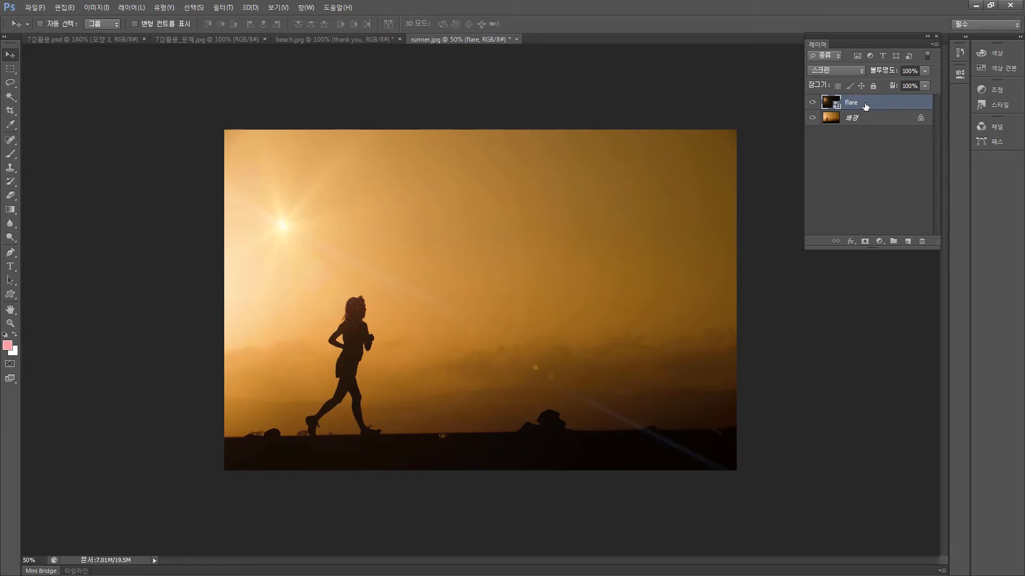
Try selecting the flare layer's dark background with the Magic Wand in 표준 blend mode
{"action": "left_click", "coordinate": [837, 71]}
{"action": "left_click", "coordinate": [822, 71]}
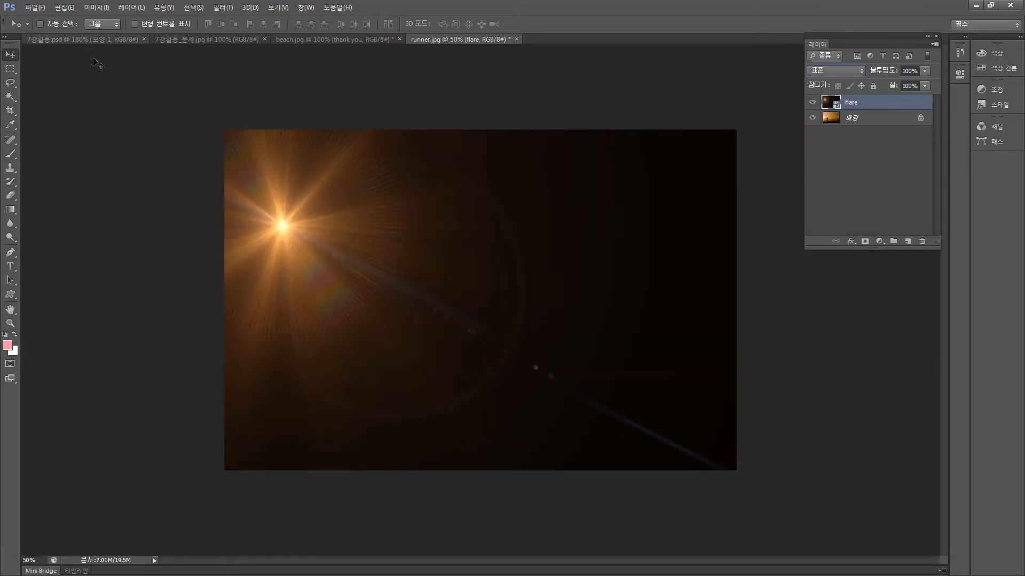
{"action": "left_click", "coordinate": [10, 96]}
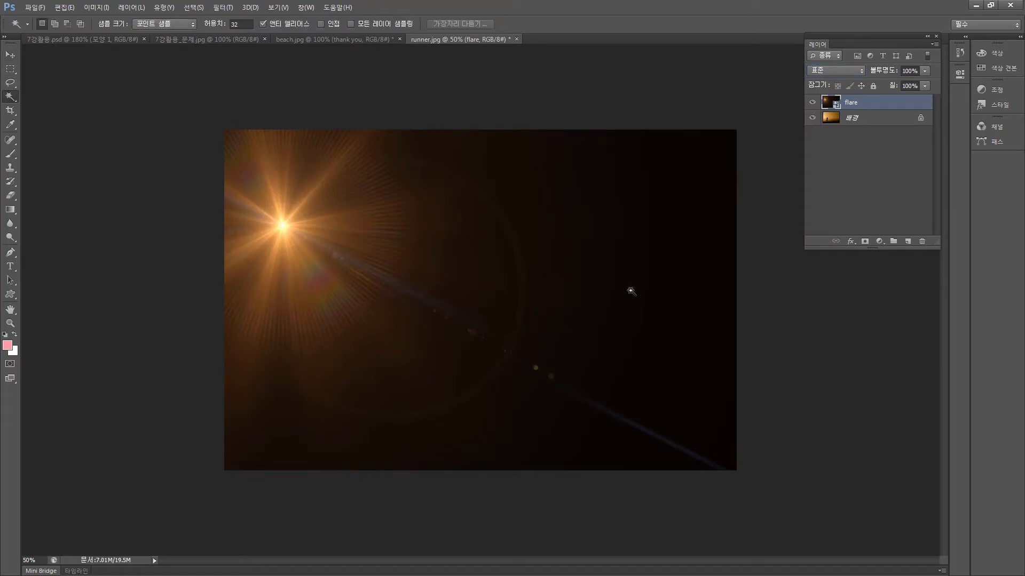
{"action": "left_click", "coordinate": [648, 351]}
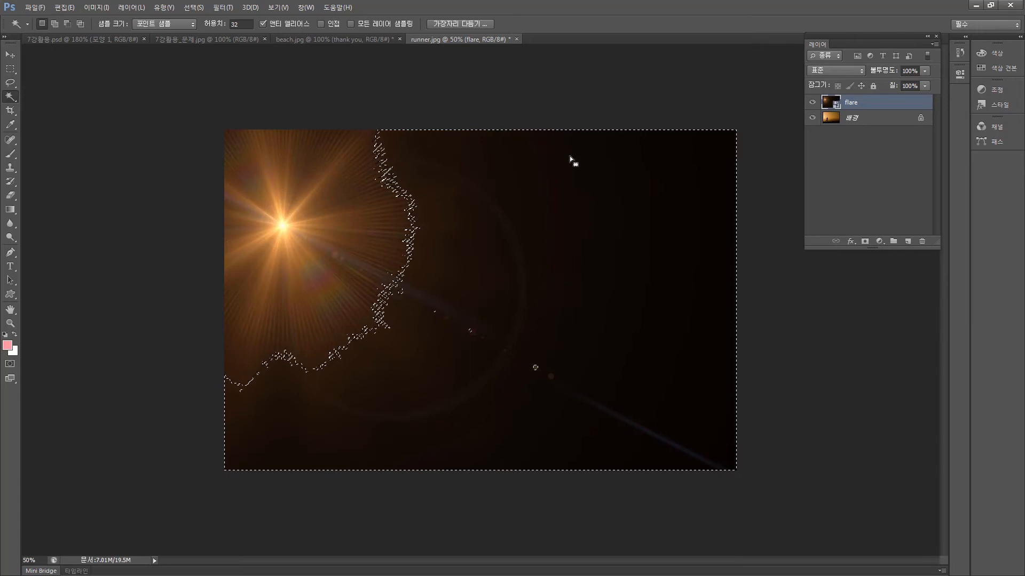
{"action": "left_click", "coordinate": [864, 146]}
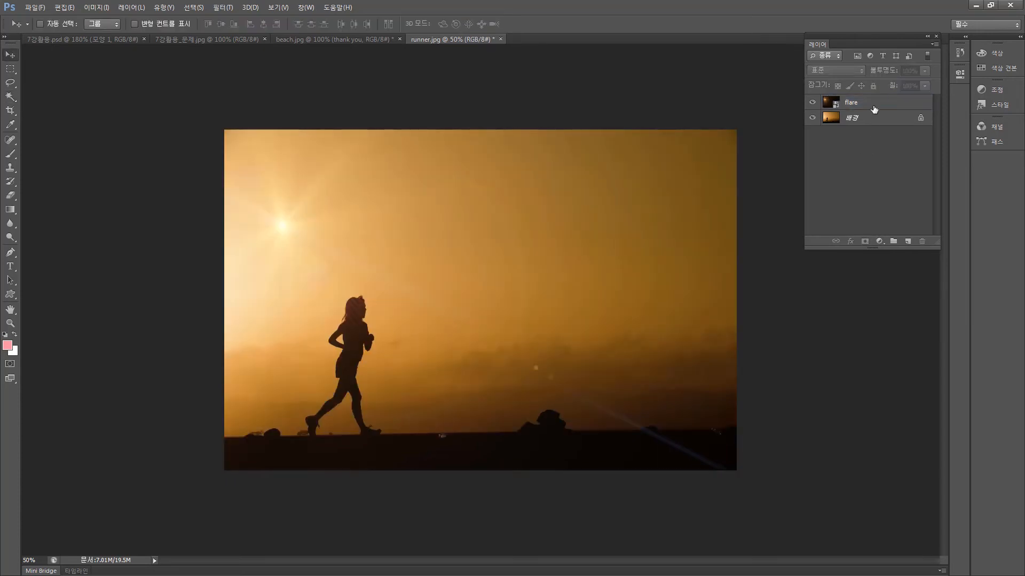
{"action": "left_click", "coordinate": [868, 110]}
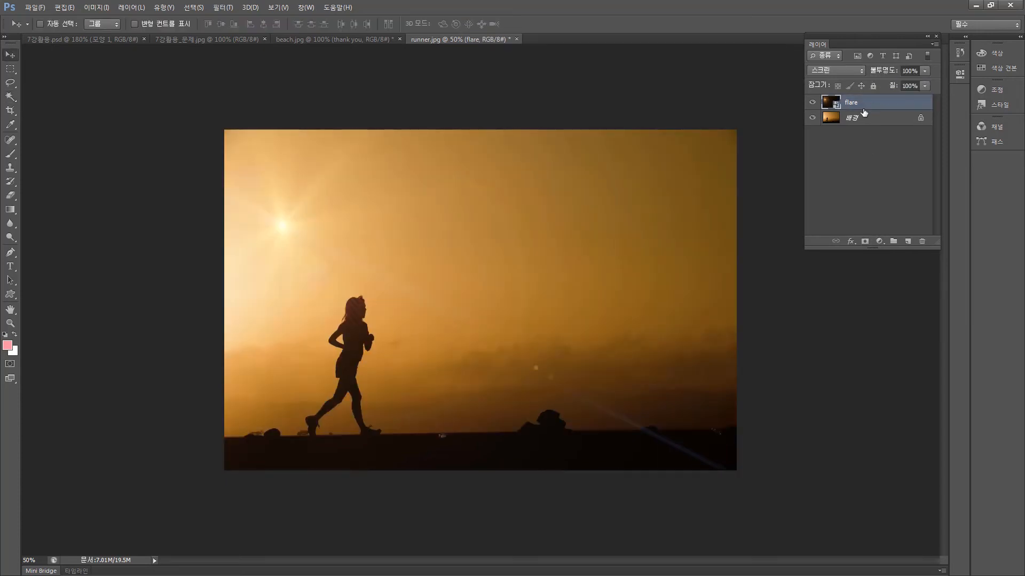
{"action": "left_click", "coordinate": [850, 67]}
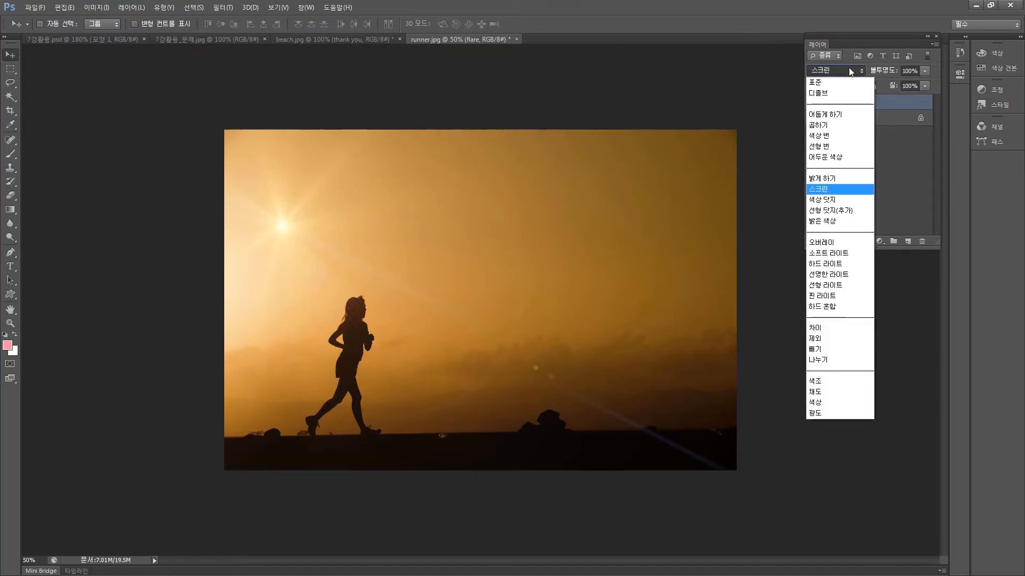
{"action": "left_click", "coordinate": [918, 172]}
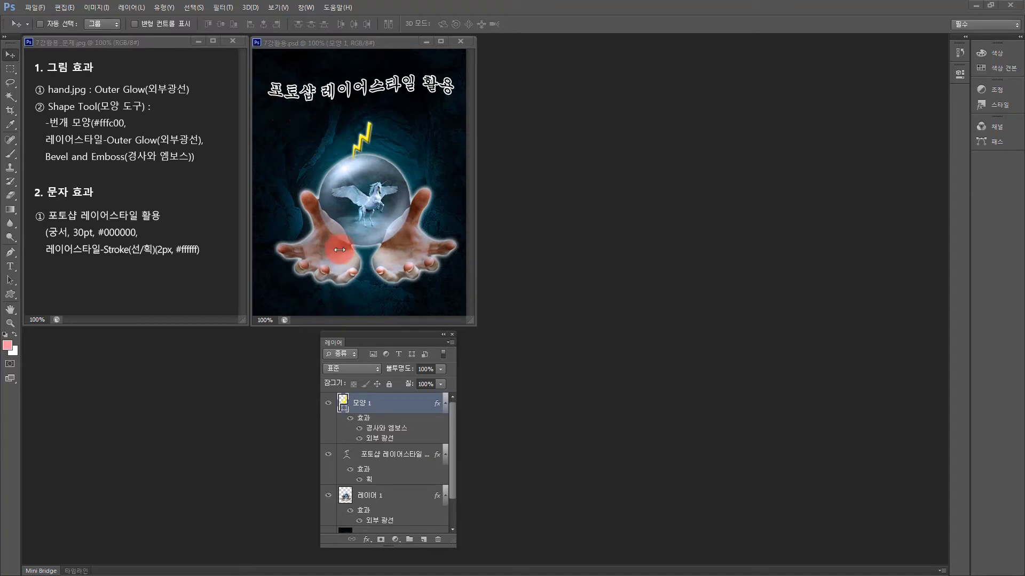
Create a 400 by 500 pixel document at 72 pixels/inch in RGB with a 흰색 background, and arrange its window beside the reference images
{"action": "key", "text": "alt+f"}
{"action": "key", "text": "n"}
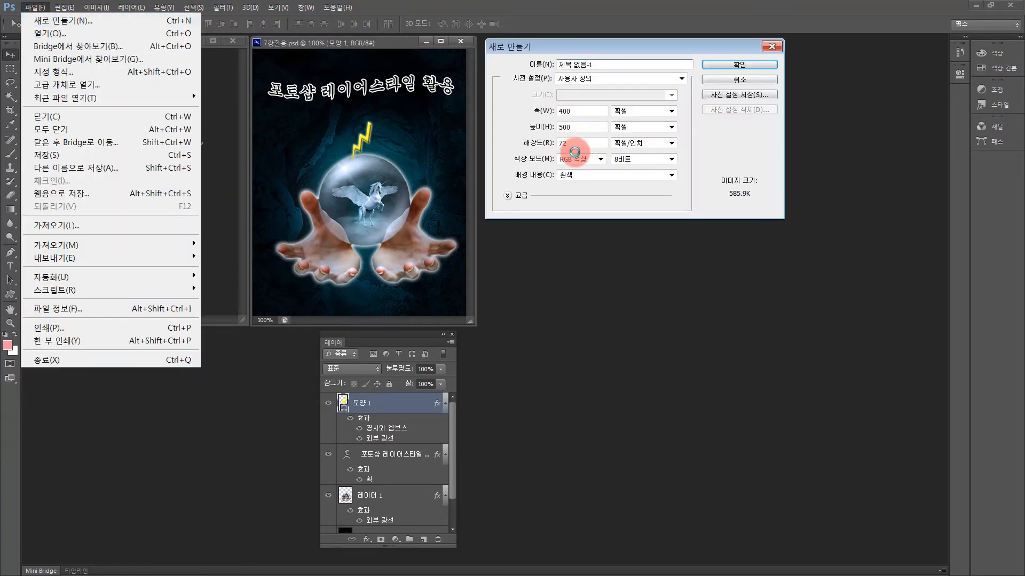
{"action": "left_click", "coordinate": [582, 112]}
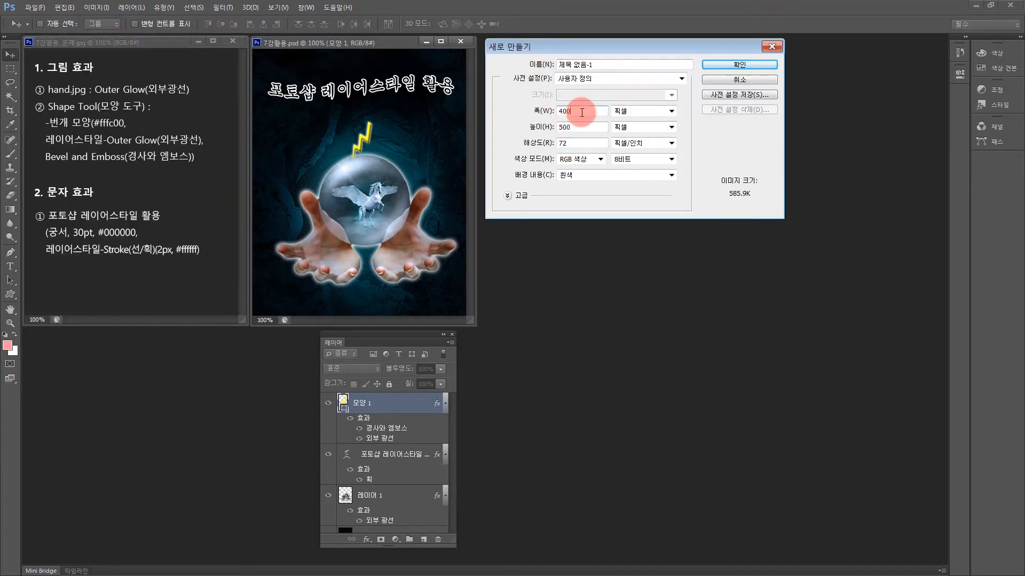
{"action": "left_click_drag", "start_coordinate": [579, 112], "coordinate": [537, 110]}
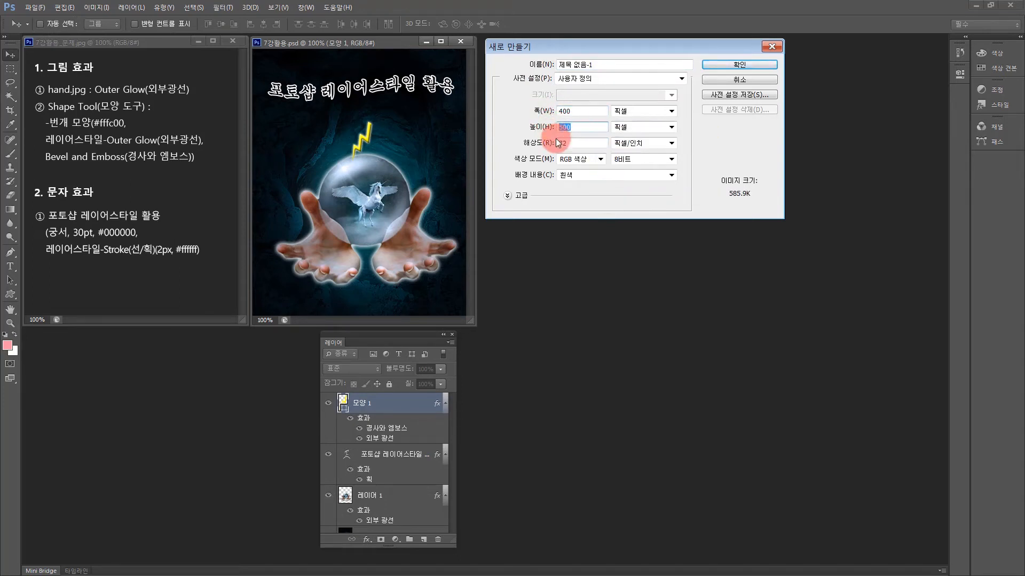
{"action": "left_click", "coordinate": [571, 141]}
{"action": "left_click", "coordinate": [746, 65]}
{"action": "left_click_drag", "start_coordinate": [409, 55], "coordinate": [632, 93]}
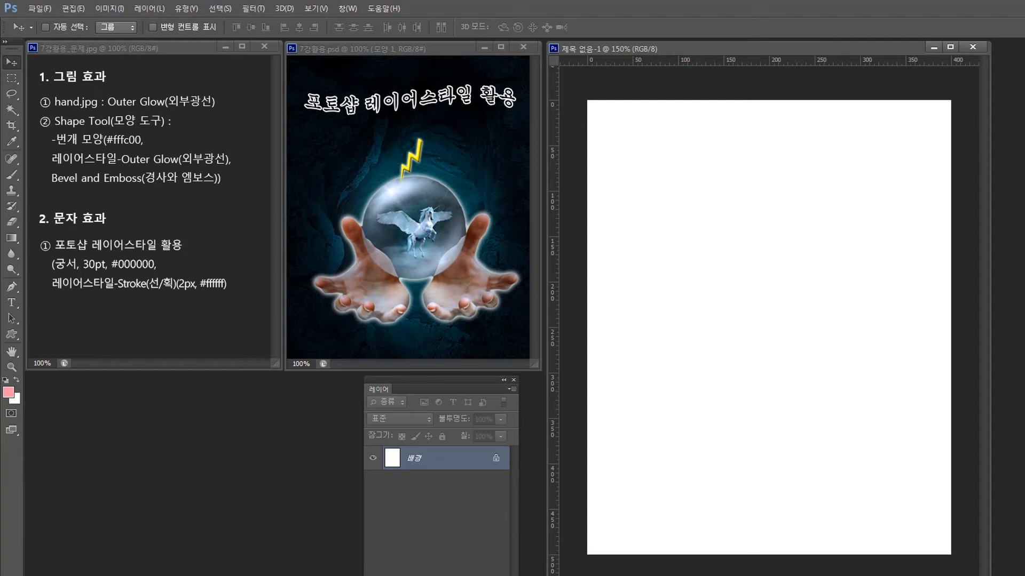
Place the cave image in the new document, scaled to about 33% and centred at X 199 px, Y 265 px to cover the canvas
{"action": "left_click_drag", "start_coordinate": [587, 551], "coordinate": [727, 394]}
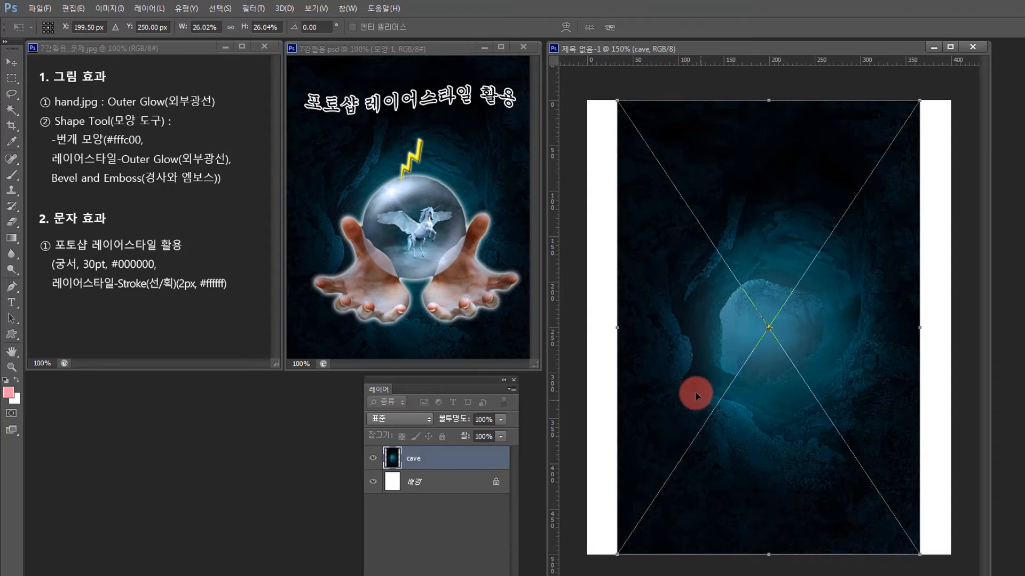
{"action": "left_click_drag", "start_coordinate": [681, 354], "coordinate": [643, 344]}
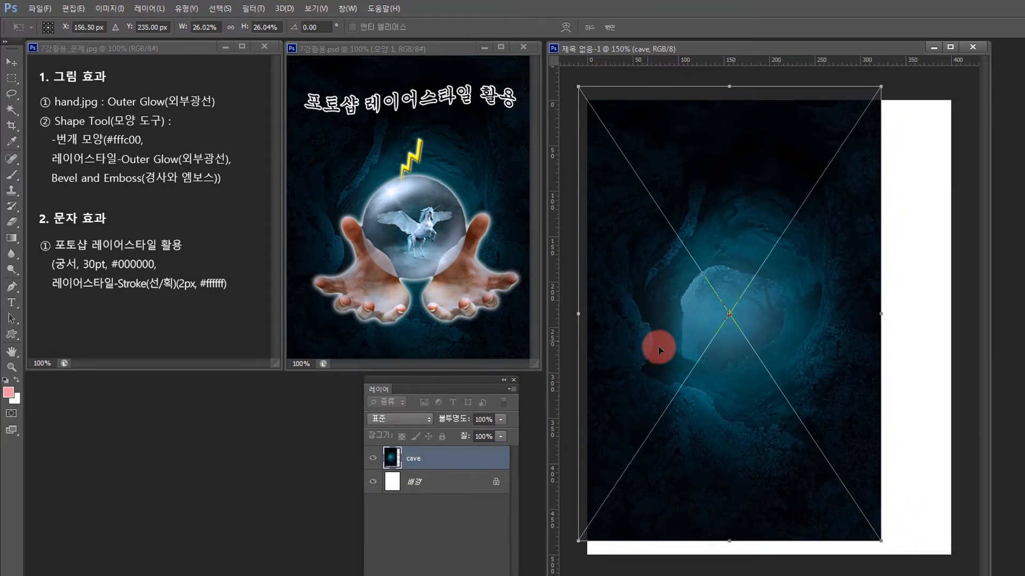
{"action": "left_click_drag", "start_coordinate": [880, 542], "coordinate": [960, 575]}
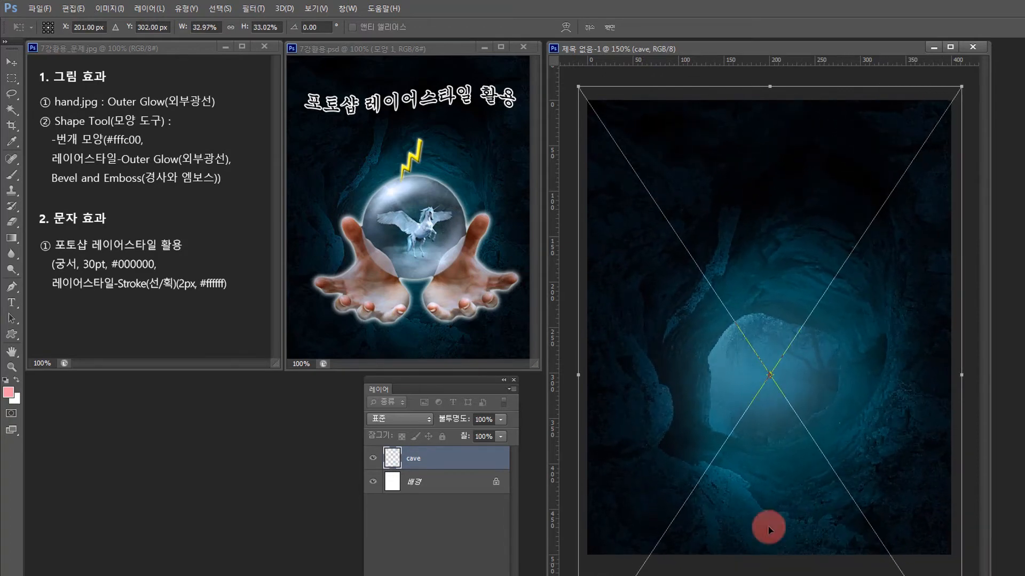
{"action": "left_click_drag", "start_coordinate": [751, 493], "coordinate": [750, 464]}
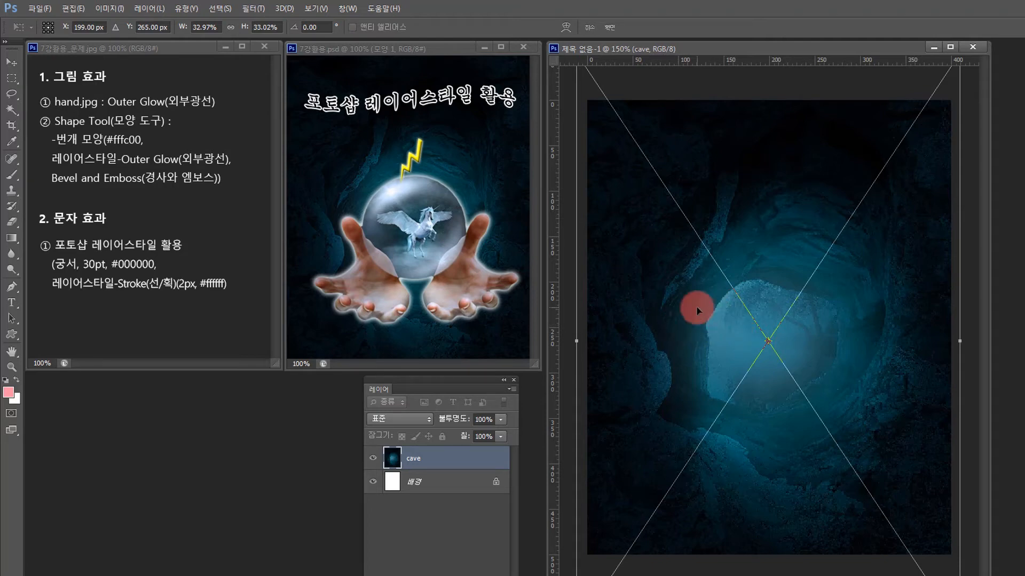
{"action": "key", "text": "Return"}
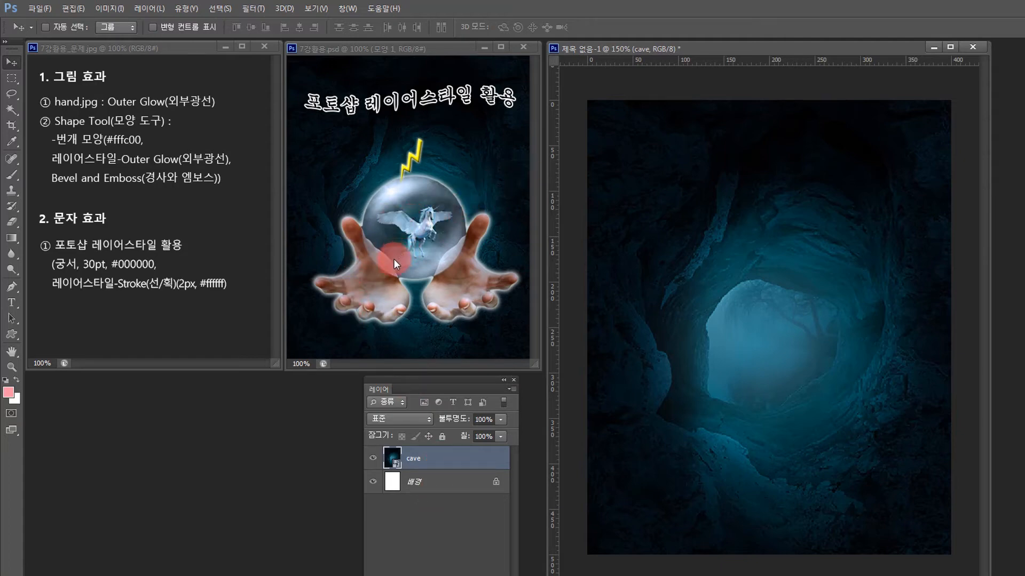
Place the cd-cover image above the cave layer, enlarged proportionally to span most of the canvas width around the middle
{"action": "key", "text": "ctrl+o"}
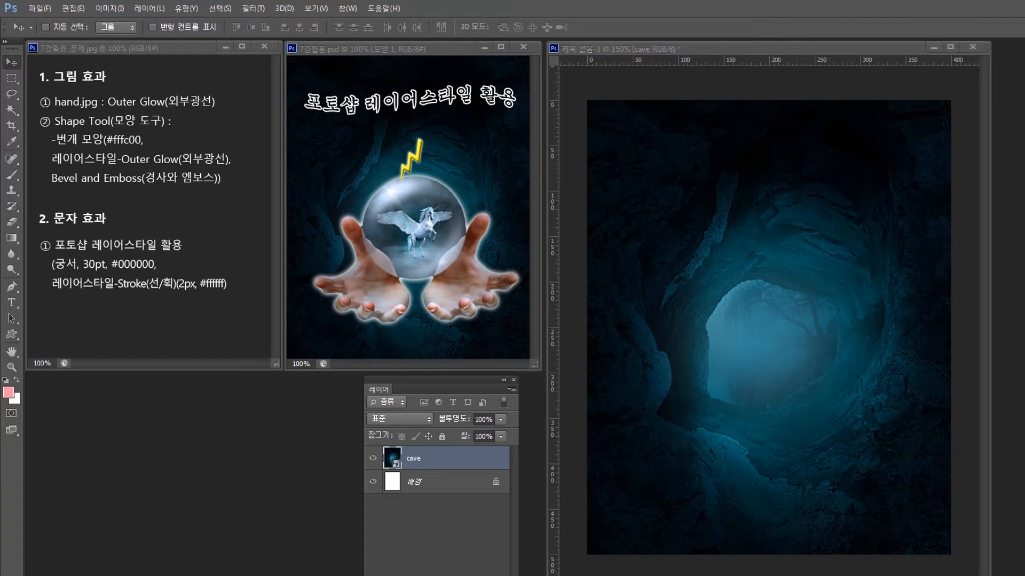
{"action": "left_click_drag", "start_coordinate": [44, 575], "coordinate": [747, 303]}
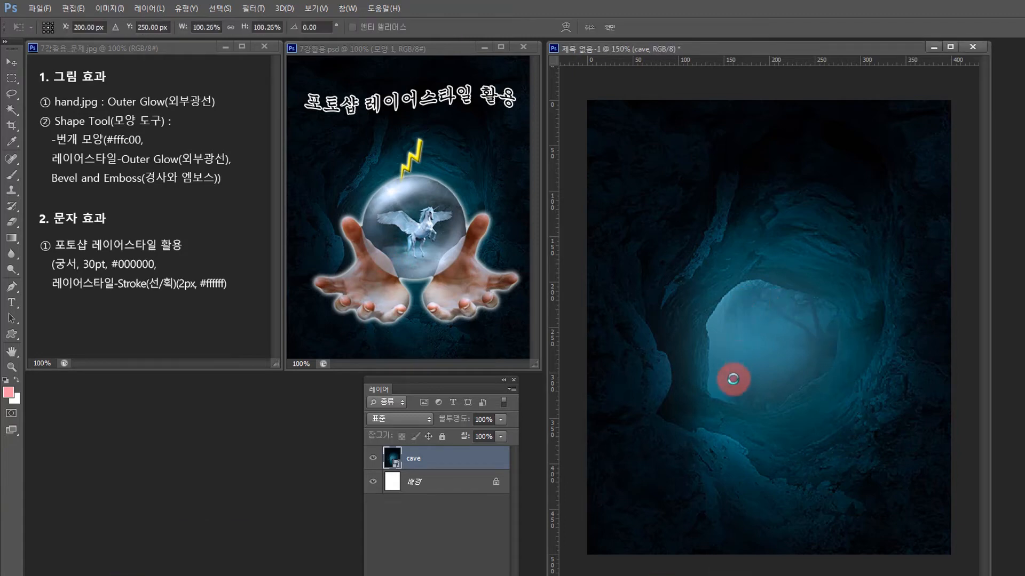
{"action": "left_click_drag", "start_coordinate": [839, 257], "coordinate": [915, 183]}
{"action": "left_click_drag", "start_coordinate": [700, 397], "coordinate": [610, 486]}
{"action": "left_click_drag", "start_coordinate": [913, 492], "coordinate": [931, 507]}
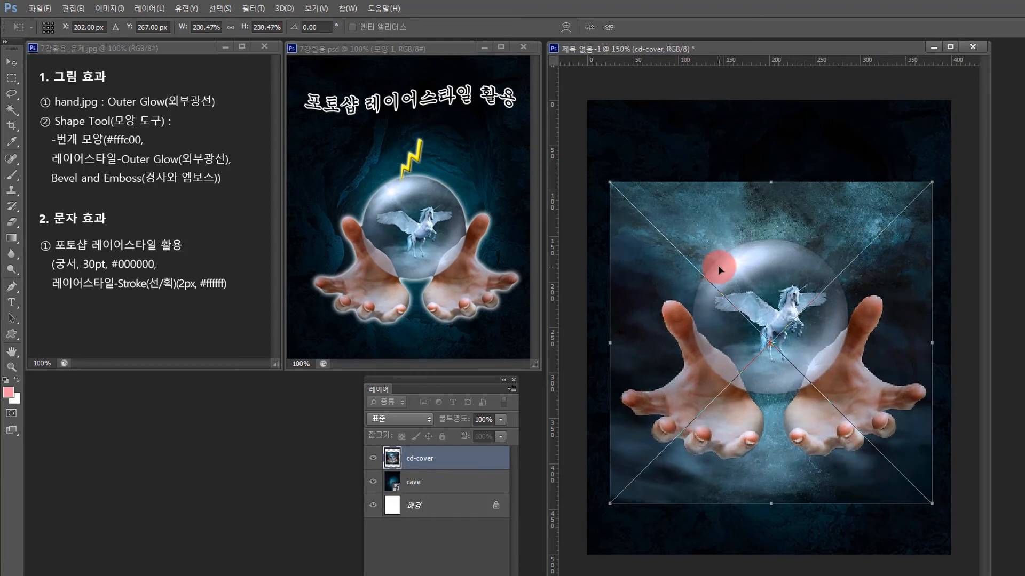
{"action": "mouse_move", "coordinate": [932, 183]}
{"action": "left_mouse_down"}
{"action": "mouse_move", "coordinate": [928, 167]}
{"action": "mouse_move", "coordinate": [919, 183]}
{"action": "mouse_move", "coordinate": [931, 166]}
{"action": "mouse_move", "coordinate": [888, 255]}
{"action": "mouse_move", "coordinate": [934, 178]}
{"action": "left_mouse_up"}
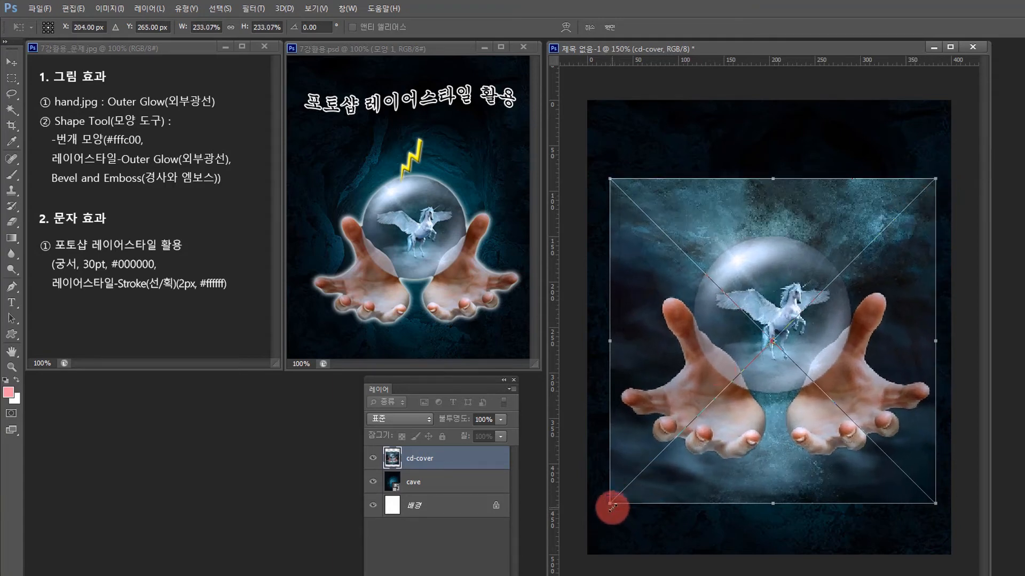
{"action": "left_click_drag", "start_coordinate": [612, 507], "coordinate": [605, 510]}
{"action": "double_click", "coordinate": [735, 233]}
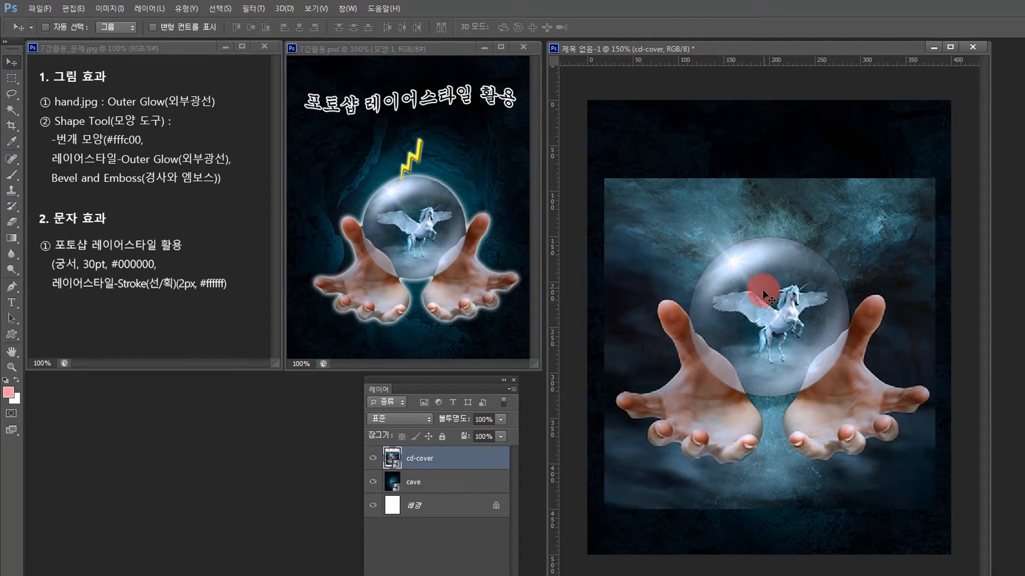
Select the glass sphere on the cd-cover layer using Quick Selection with a brush size of 150
{"action": "left_click", "coordinate": [12, 110]}
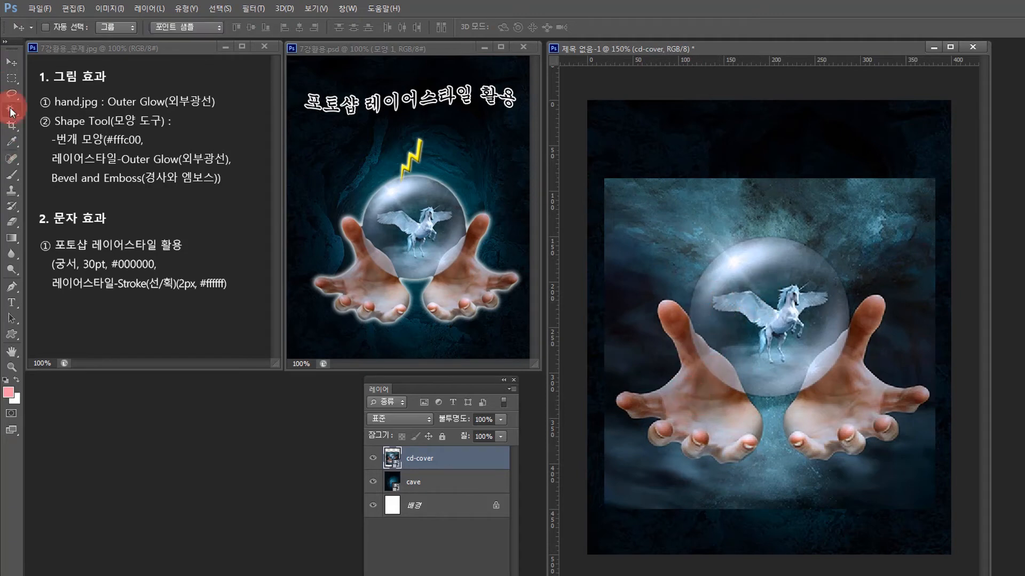
{"action": "right_click", "coordinate": [14, 106]}
{"action": "left_click", "coordinate": [56, 106]}
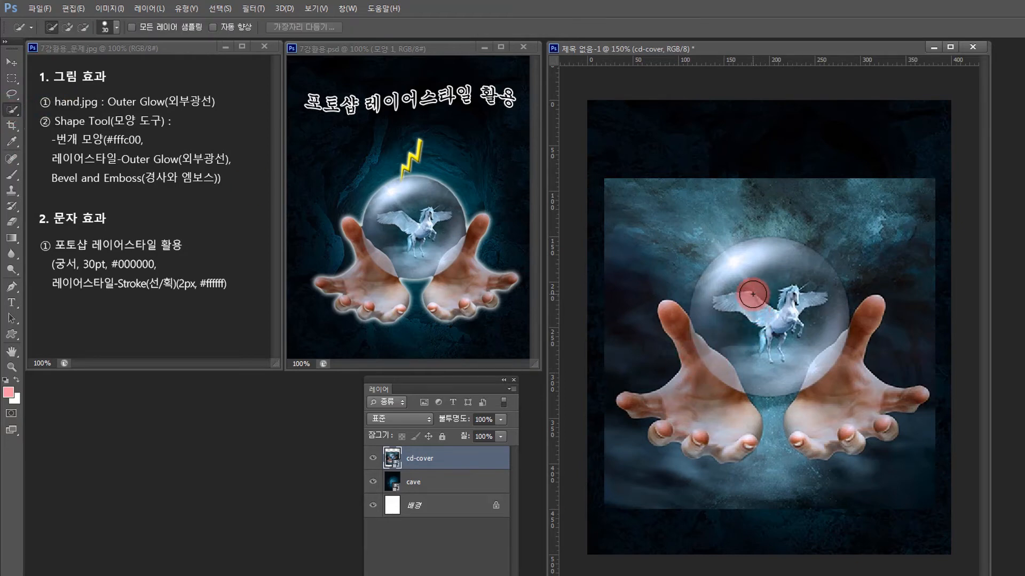
{"action": "key", "text": "bracketright"}
{"action": "key", "text": "bracketright"}
{"action": "key", "text": "bracketright"}
{"action": "key", "text": "bracketright"}
{"action": "key", "text": "bracketright"}
{"action": "key", "text": "bracketright"}
{"action": "key", "text": "bracketright"}
{"action": "key", "text": "bracketright"}
{"action": "key", "text": "bracketright"}
{"action": "key", "text": "bracketright"}
{"action": "left_click", "coordinate": [770, 316]}
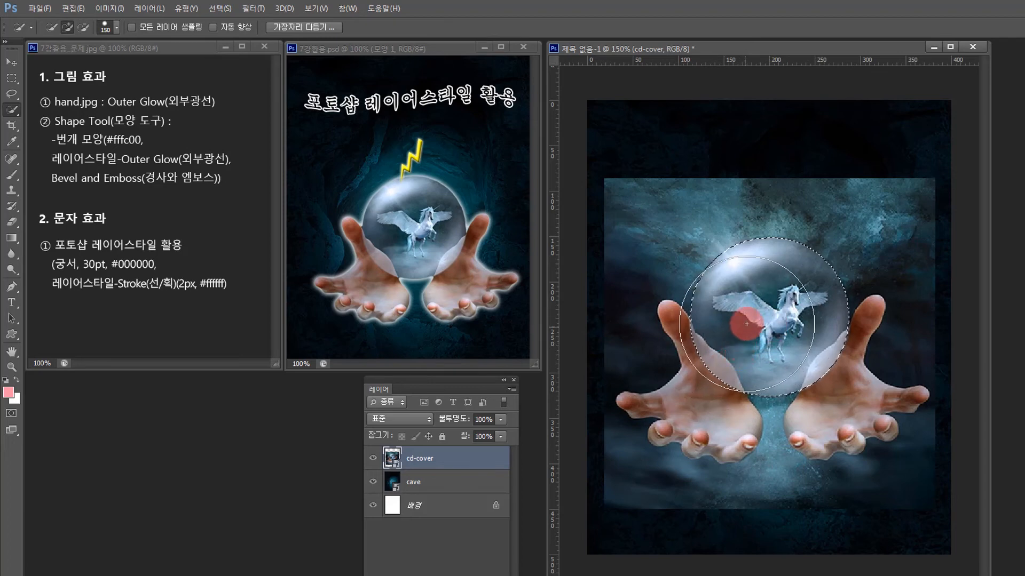
Add both hands to the sphere selection using a Quick Selection brush size of 60
{"action": "key", "text": "bracketleft"}
{"action": "key", "text": "bracketleft"}
{"action": "key", "text": "bracketleft"}
{"action": "key", "text": "bracketleft"}
{"action": "key", "text": "bracketleft"}
{"action": "key", "text": "bracketleft"}
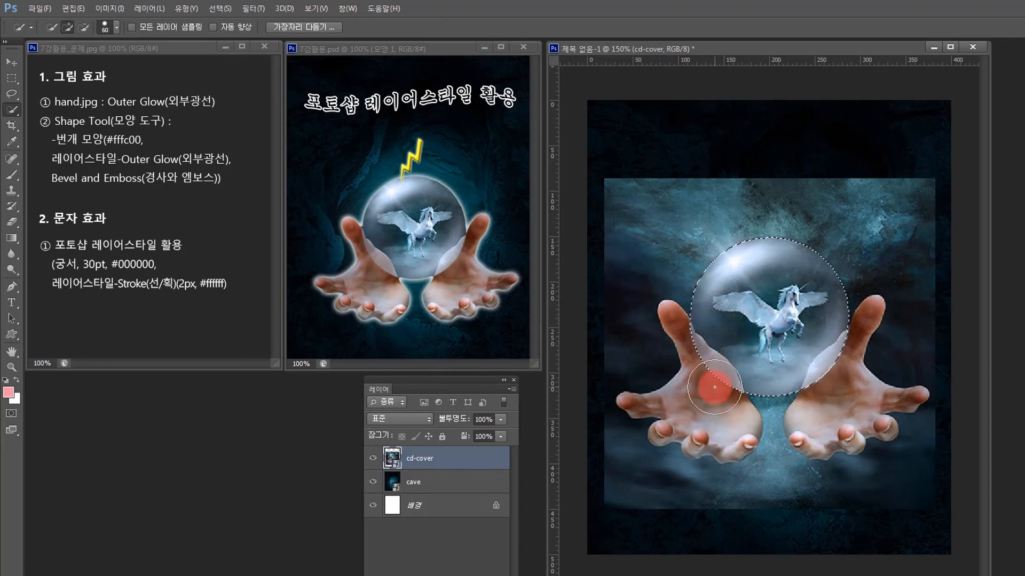
{"action": "mouse_move", "coordinate": [714, 386]}
{"action": "left_mouse_down"}
{"action": "mouse_move", "coordinate": [687, 469]}
{"action": "mouse_move", "coordinate": [841, 400]}
{"action": "mouse_move", "coordinate": [851, 435]}
{"action": "mouse_move", "coordinate": [823, 396]}
{"action": "mouse_move", "coordinate": [847, 432]}
{"action": "mouse_move", "coordinate": [843, 388]}
{"action": "left_mouse_up"}
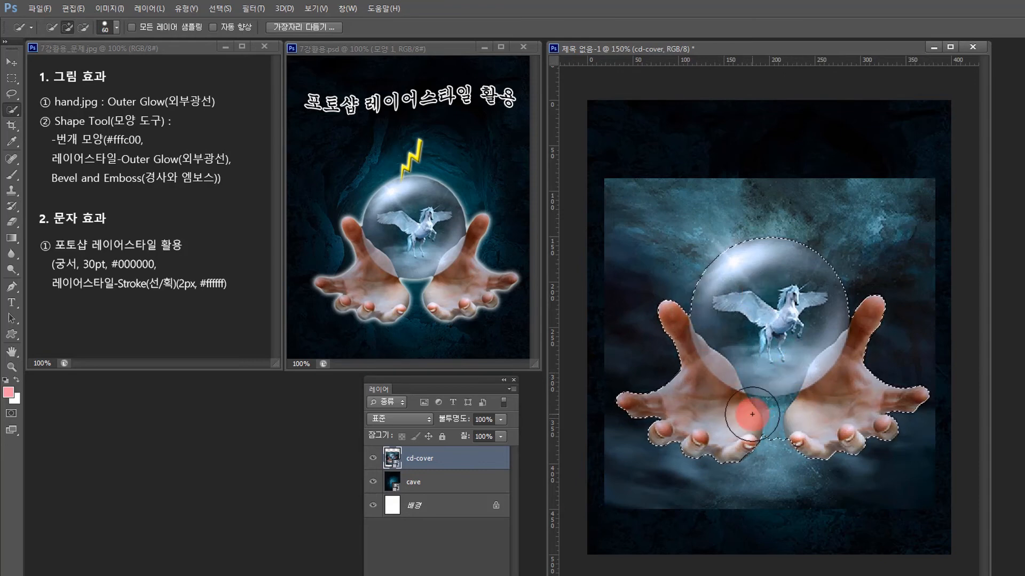
Subtract the background gap between the two palms from the selection with a brush size of 15 and clean up the left palm's edge
{"action": "key", "text": "bracketleft"}
{"action": "key", "text": "bracketleft"}
{"action": "key", "text": "bracketleft"}
{"action": "key", "text": "bracketleft"}
{"action": "key", "text": "bracketleft"}
{"action": "key", "text": "bracketleft"}
{"action": "key", "text": "bracketleft"}
{"action": "key", "text": "bracketleft"}
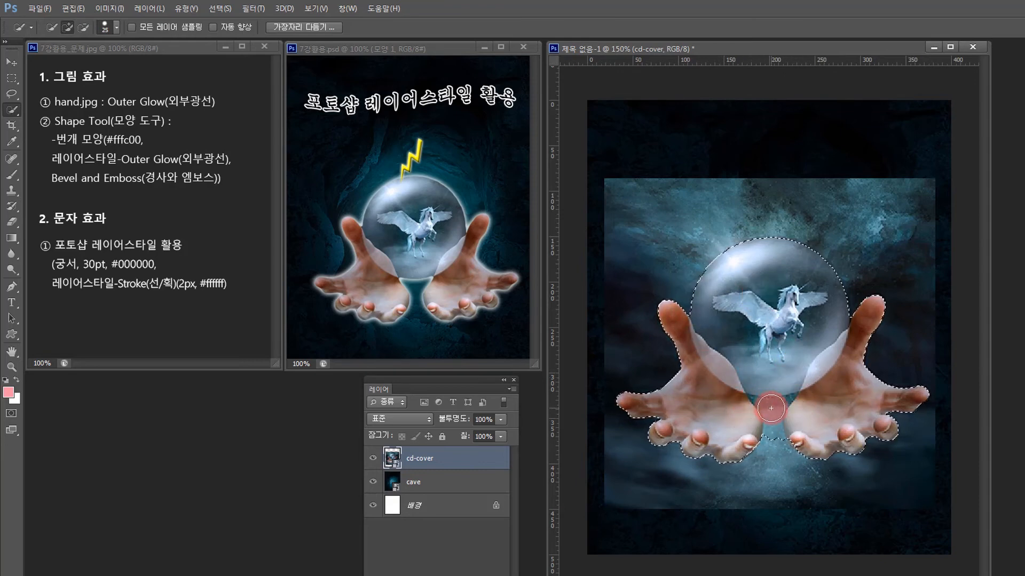
{"action": "key", "text": "alt"}
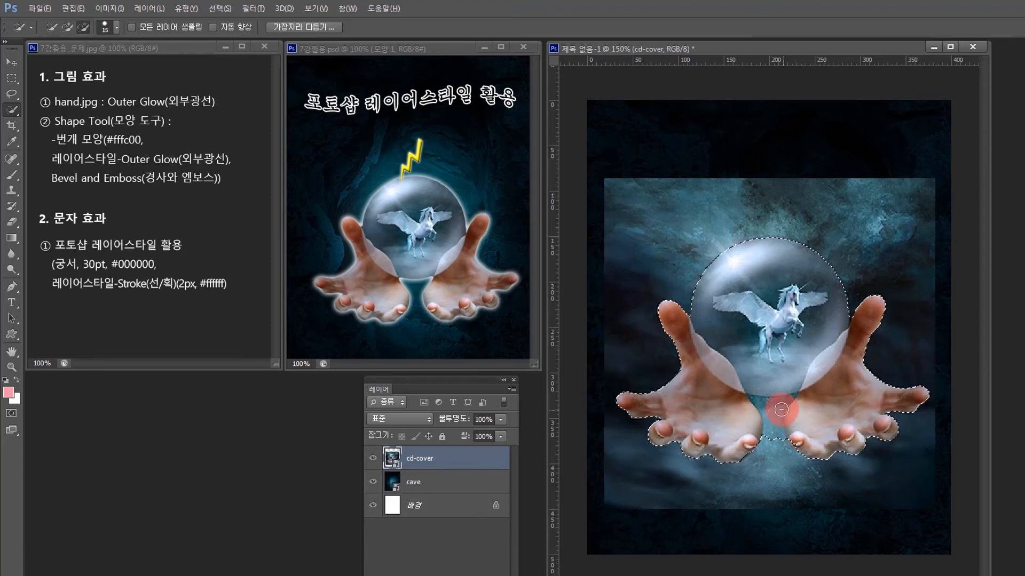
{"action": "left_click_drag", "start_coordinate": [776, 418], "coordinate": [777, 430]}
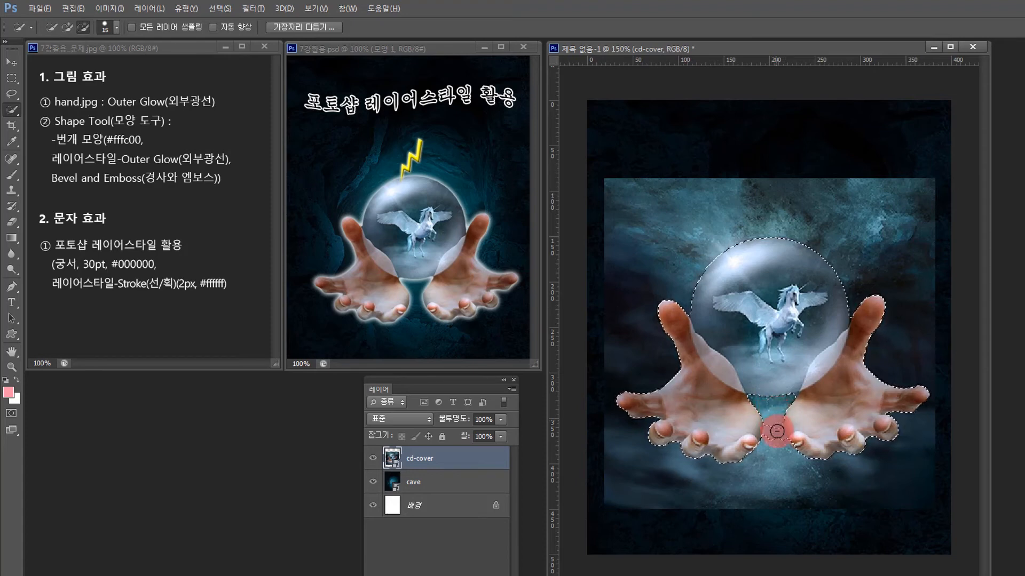
{"action": "left_click", "coordinate": [743, 398]}
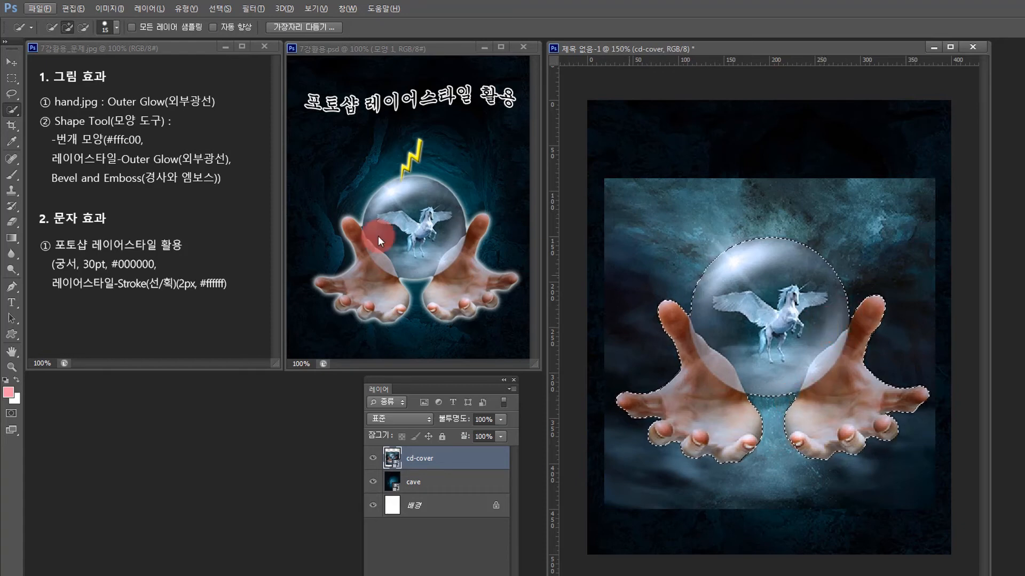
Use the Polygonal Lasso to subtract the leftover background beside the right thumb and just below the sphere between the hands
{"action": "left_click", "coordinate": [12, 366]}
{"action": "mouse_move", "coordinate": [675, 276]}
{"action": "left_mouse_down"}
{"action": "mouse_move", "coordinate": [887, 469]}
{"action": "mouse_move", "coordinate": [907, 499]}
{"action": "left_mouse_up"}
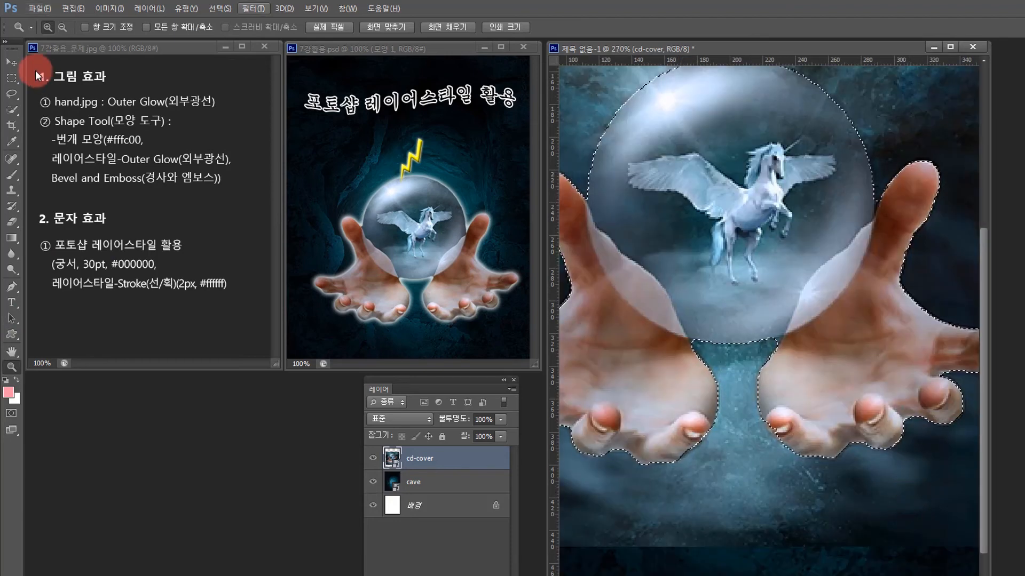
{"action": "right_click", "coordinate": [10, 94]}
{"action": "left_click", "coordinate": [66, 105]}
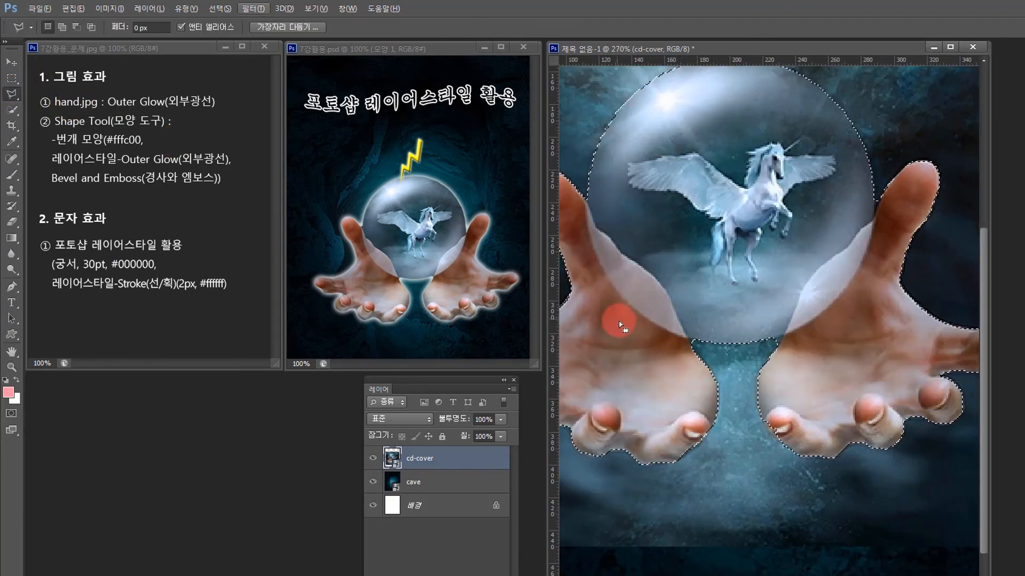
{"action": "key", "text": "alt"}
{"action": "left_click", "coordinate": [881, 200]}
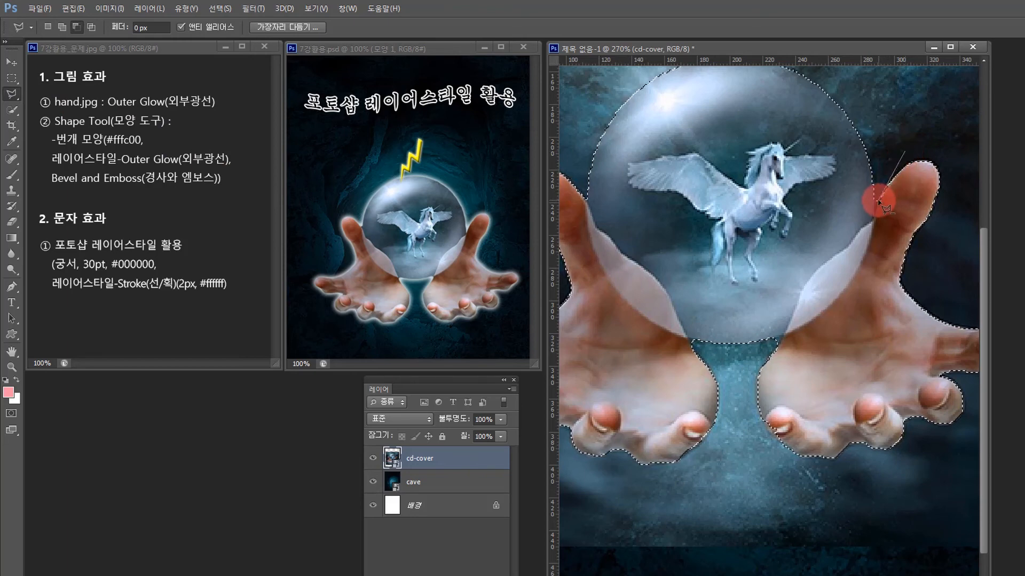
{"action": "left_click", "coordinate": [876, 213]}
{"action": "left_click", "coordinate": [880, 165]}
{"action": "left_click", "coordinate": [779, 354]}
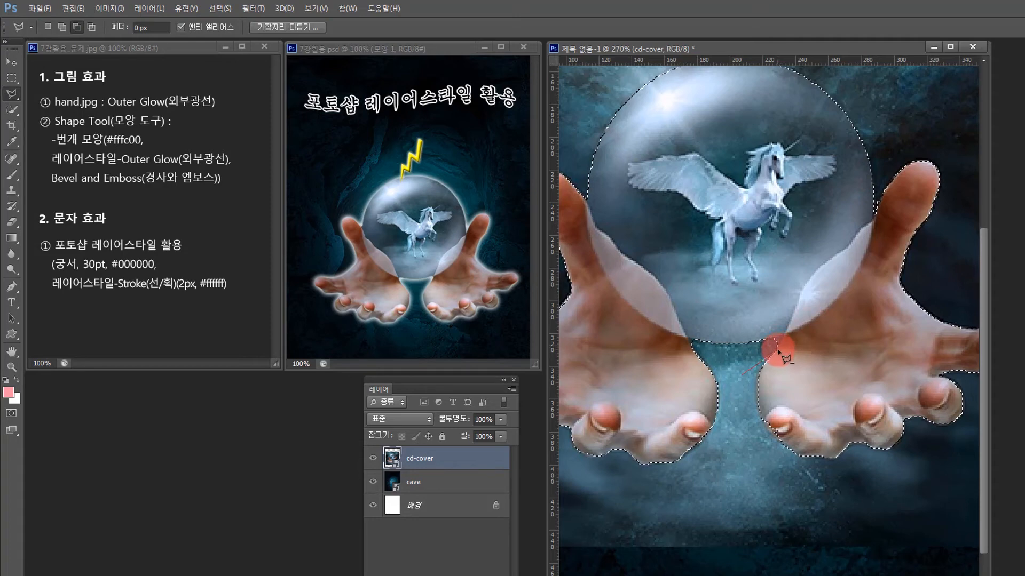
{"action": "left_click", "coordinate": [785, 334]}
{"action": "left_click", "coordinate": [720, 352]}
{"action": "left_click", "coordinate": [689, 338]}
{"action": "left_click", "coordinate": [742, 374]}
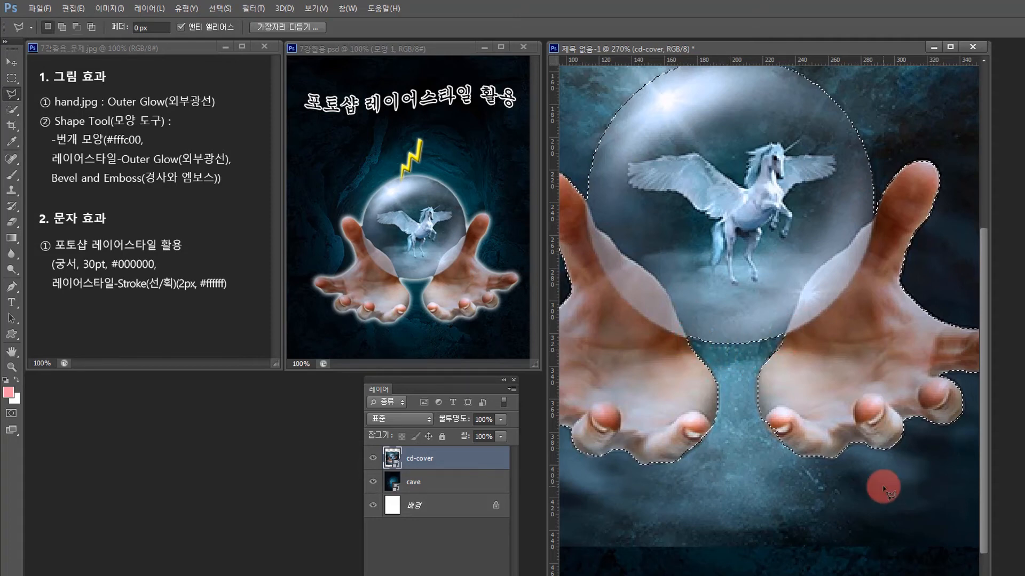
Open 가장자리 다듬기 for the sphere-and-hands selection, preview it on 검정 바탕, and move the dialog clear of the artwork
{"action": "key", "text": "ctrl+1"}
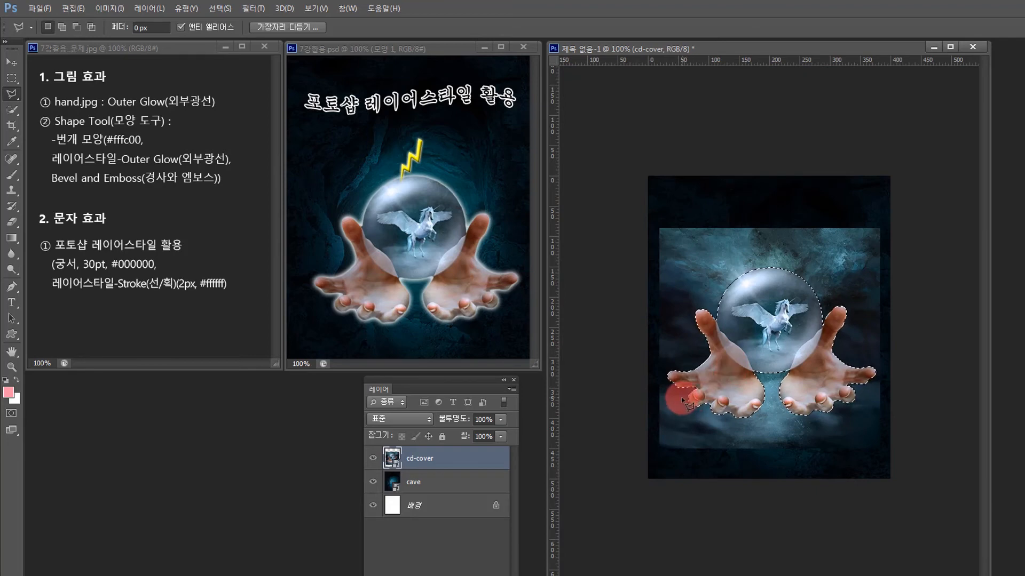
{"action": "key", "text": "ctrl+plus"}
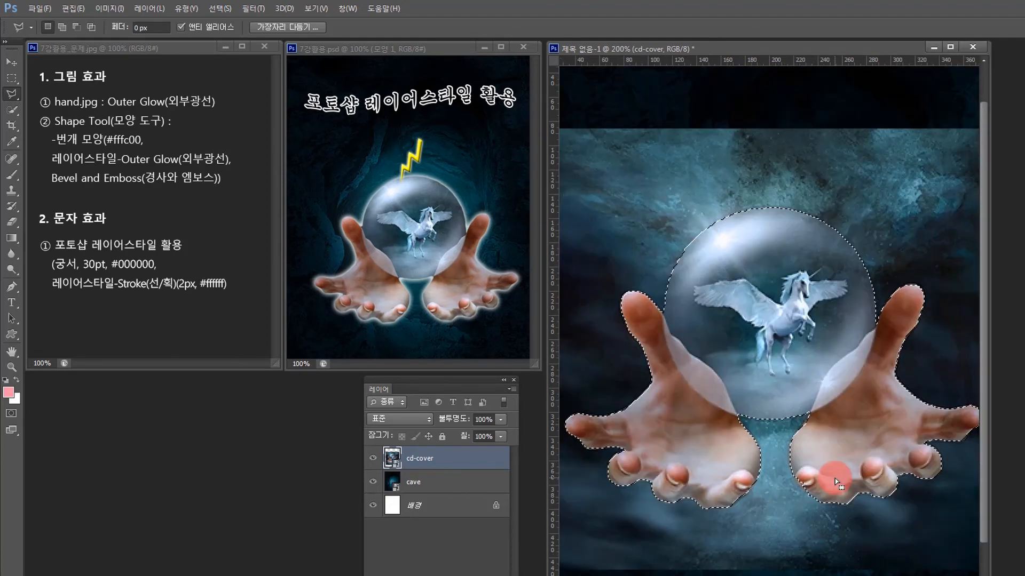
{"action": "left_click", "coordinate": [11, 110]}
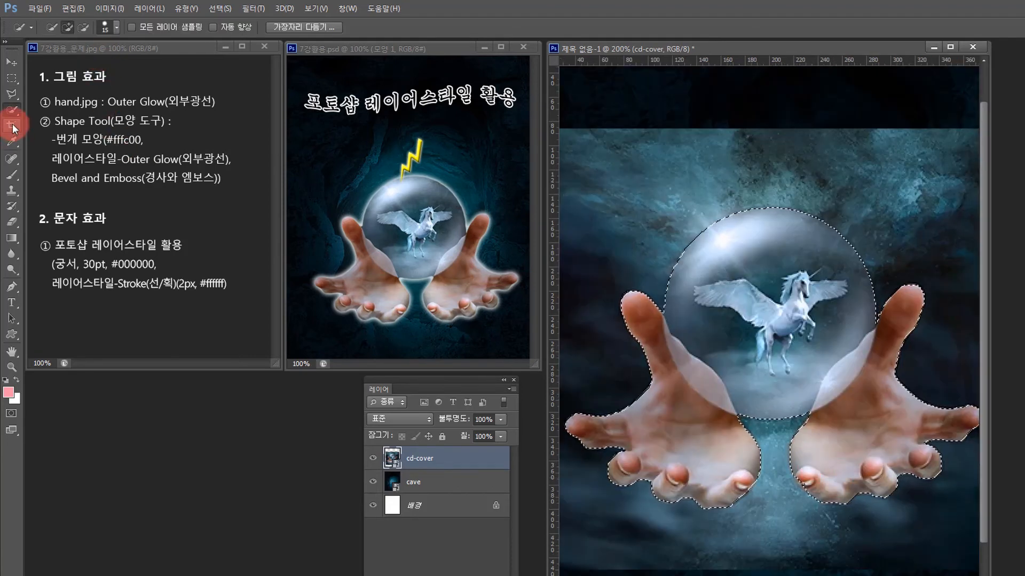
{"action": "left_click", "coordinate": [302, 27]}
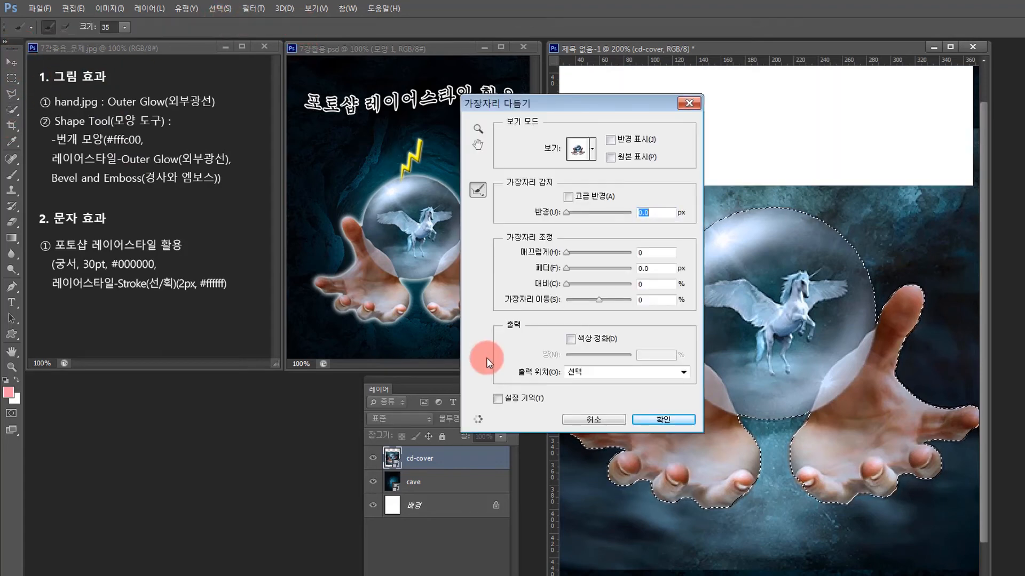
{"action": "left_click", "coordinate": [591, 152]}
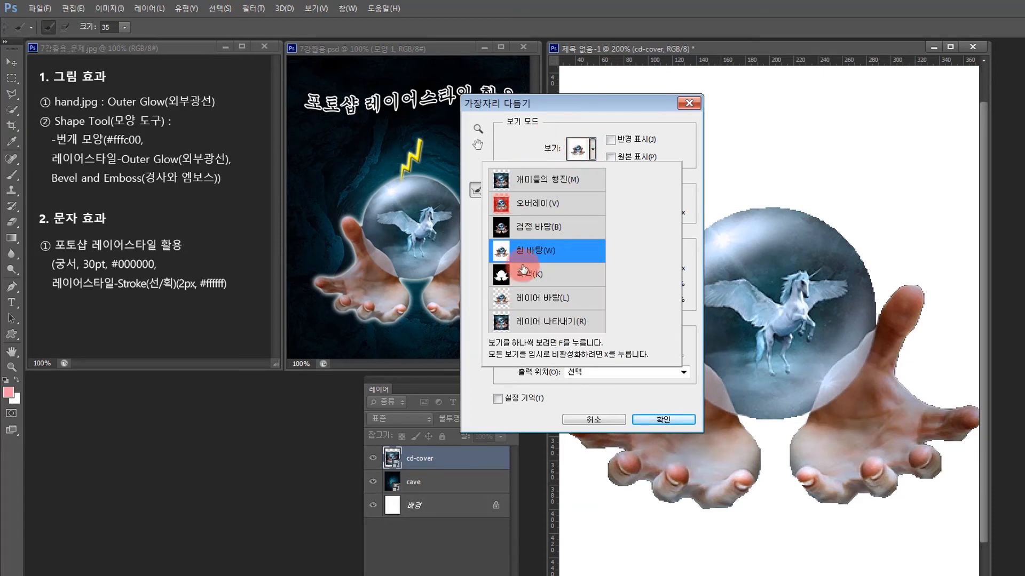
{"action": "left_click", "coordinate": [533, 226]}
{"action": "left_click", "coordinate": [584, 122]}
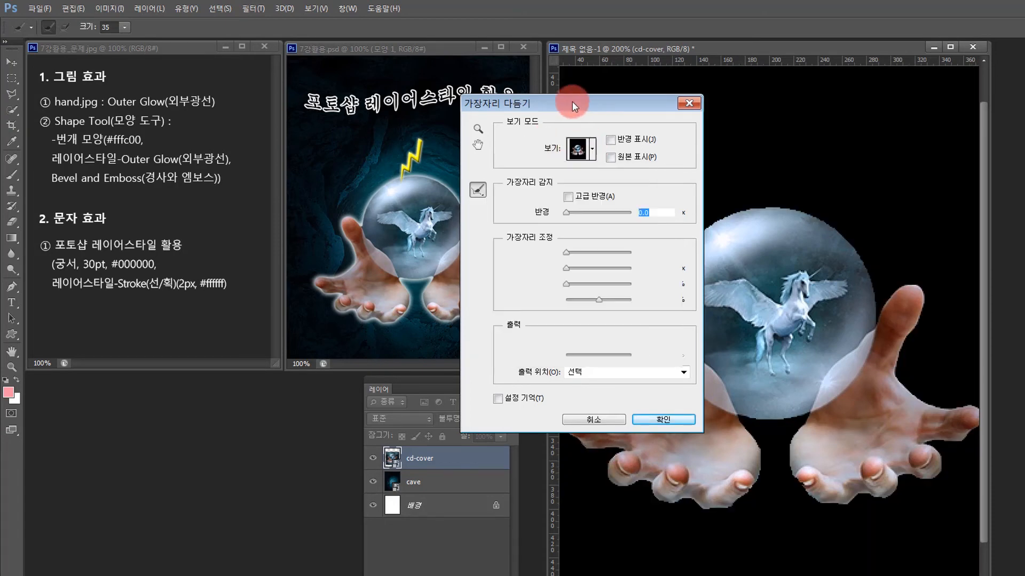
{"action": "left_click_drag", "start_coordinate": [572, 101], "coordinate": [483, 95]}
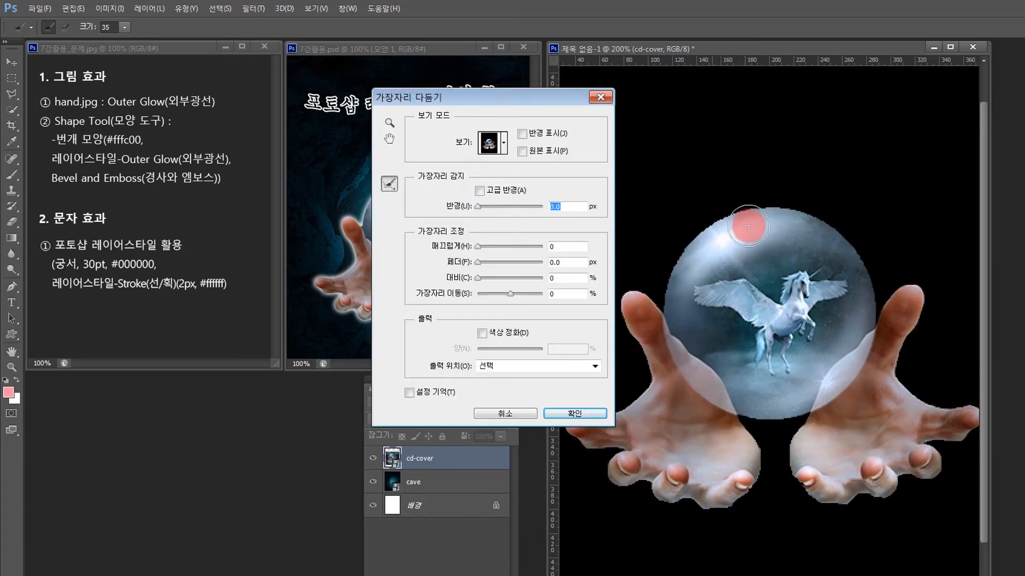
Refine the selection edge with 가장자리 이동 at -51%, 매끄럽게 at 12, and a slightly raised 대비
{"action": "left_click", "coordinate": [503, 143]}
{"action": "left_click", "coordinate": [513, 103]}
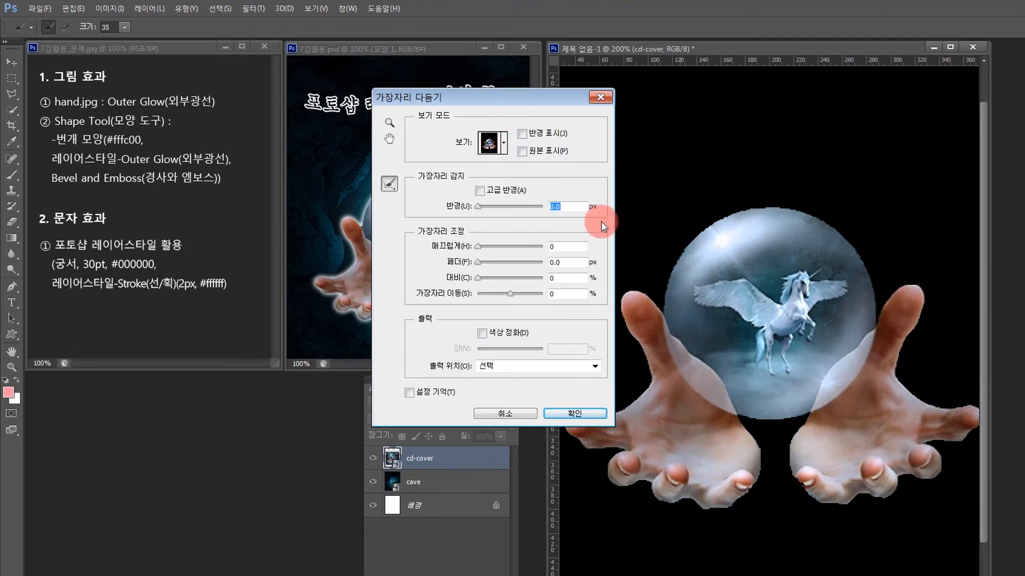
{"action": "left_click_drag", "start_coordinate": [510, 94], "coordinate": [484, 103]}
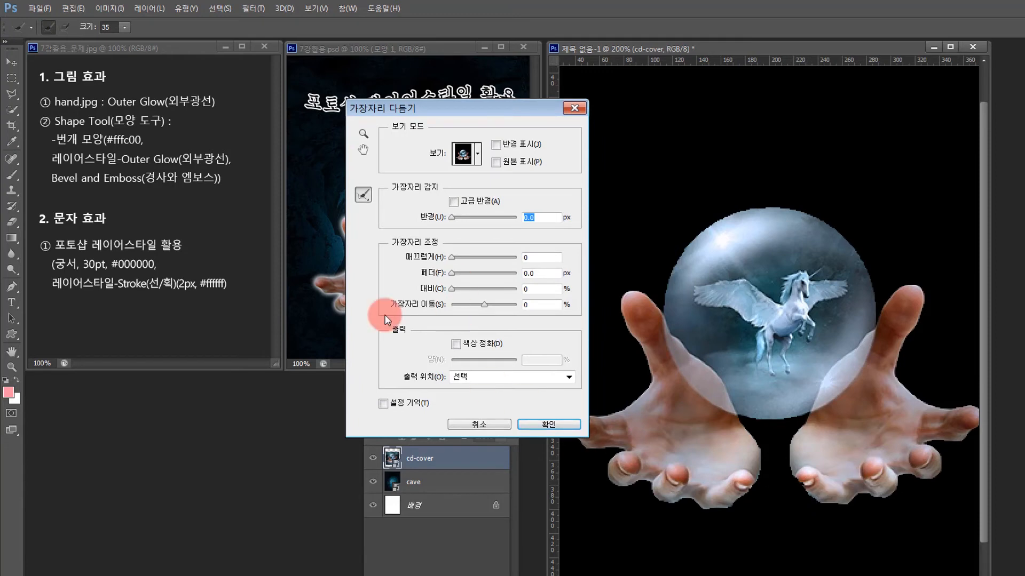
{"action": "left_click_drag", "start_coordinate": [479, 305], "coordinate": [467, 303]}
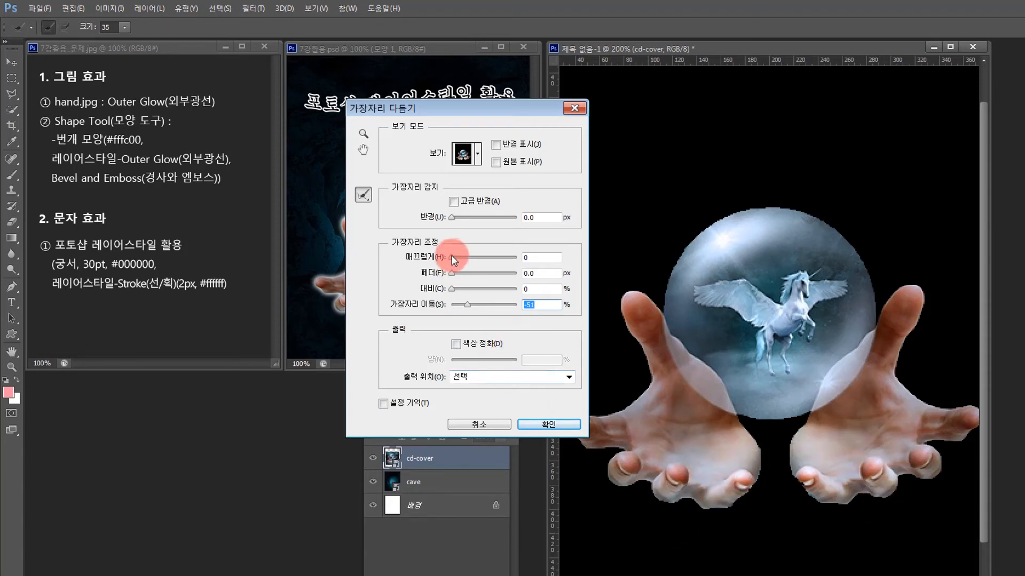
{"action": "left_click_drag", "start_coordinate": [451, 257], "coordinate": [457, 255]}
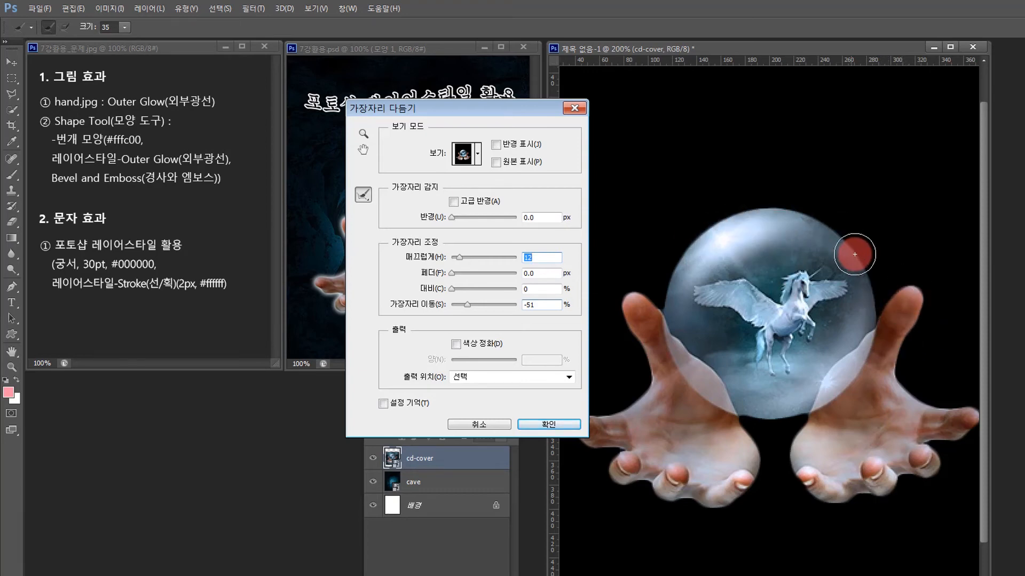
{"action": "left_click", "coordinate": [453, 286]}
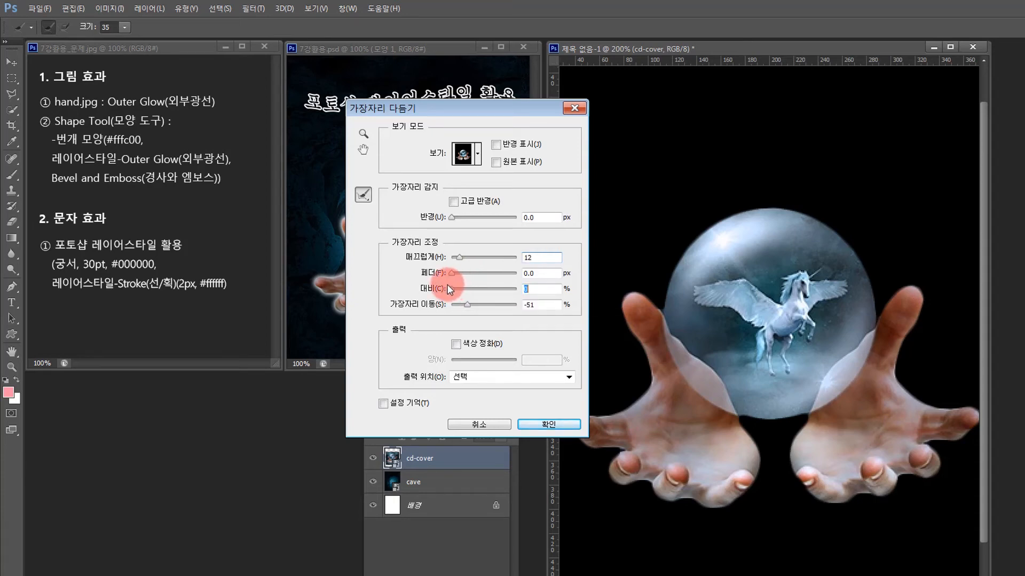
{"action": "left_click_drag", "start_coordinate": [457, 286], "coordinate": [458, 286]}
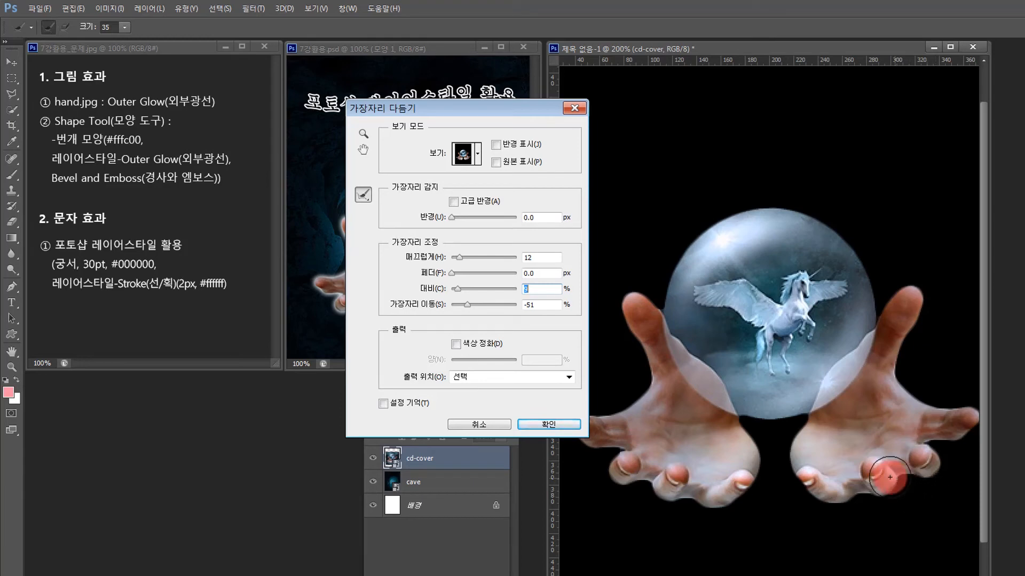
Output the refined sphere-and-hands selection to 새 레이어 and apply the edge refinement
{"action": "left_click", "coordinate": [501, 376]}
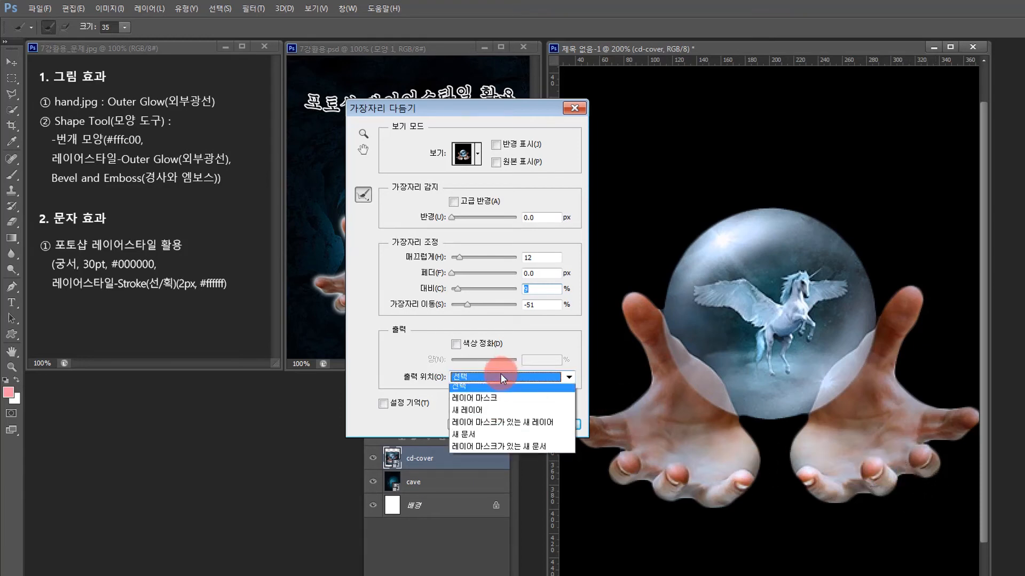
{"action": "left_click", "coordinate": [467, 414]}
{"action": "left_click", "coordinate": [544, 426]}
Delete the hidden original cd-cover layer, keeping the cd-cover 사본 cutout, and move the layer list clear of the artwork
{"action": "left_click_drag", "start_coordinate": [434, 383], "coordinate": [498, 174]}
{"action": "left_click", "coordinate": [455, 273]}
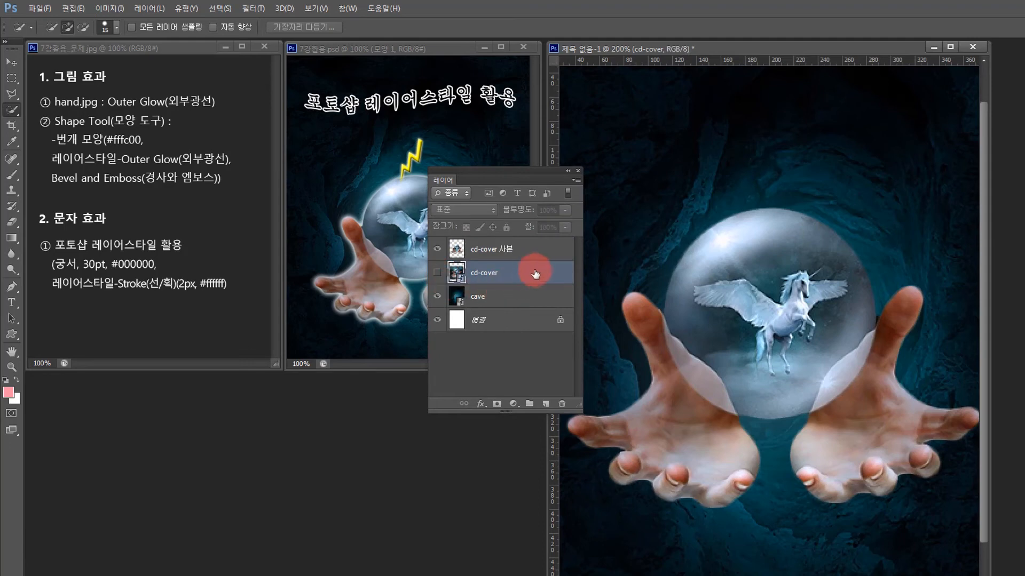
{"action": "left_click", "coordinate": [507, 250]}
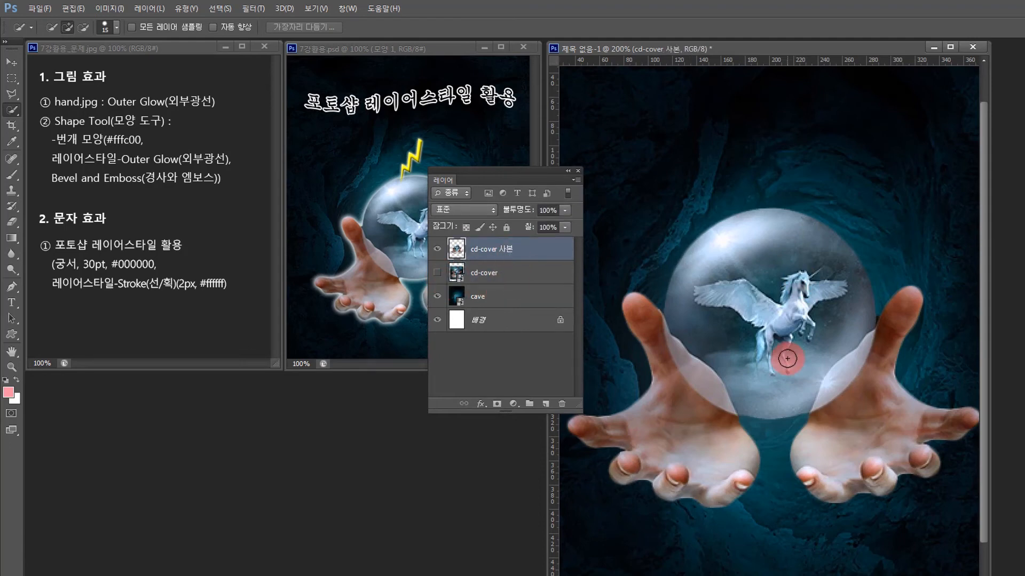
{"action": "left_click", "coordinate": [511, 274]}
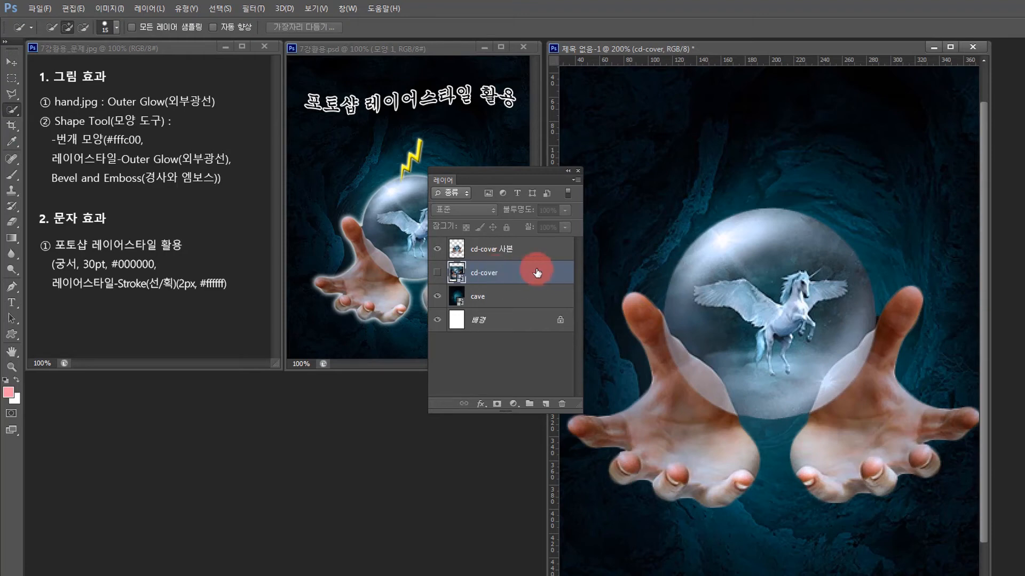
{"action": "key", "text": "Delete"}
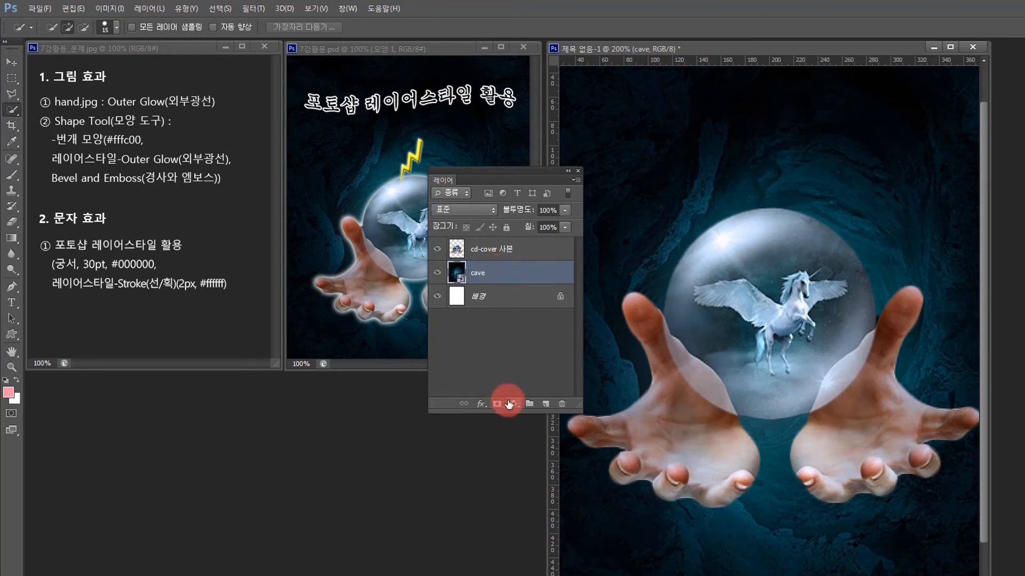
{"action": "left_click_drag", "start_coordinate": [512, 177], "coordinate": [459, 390]}
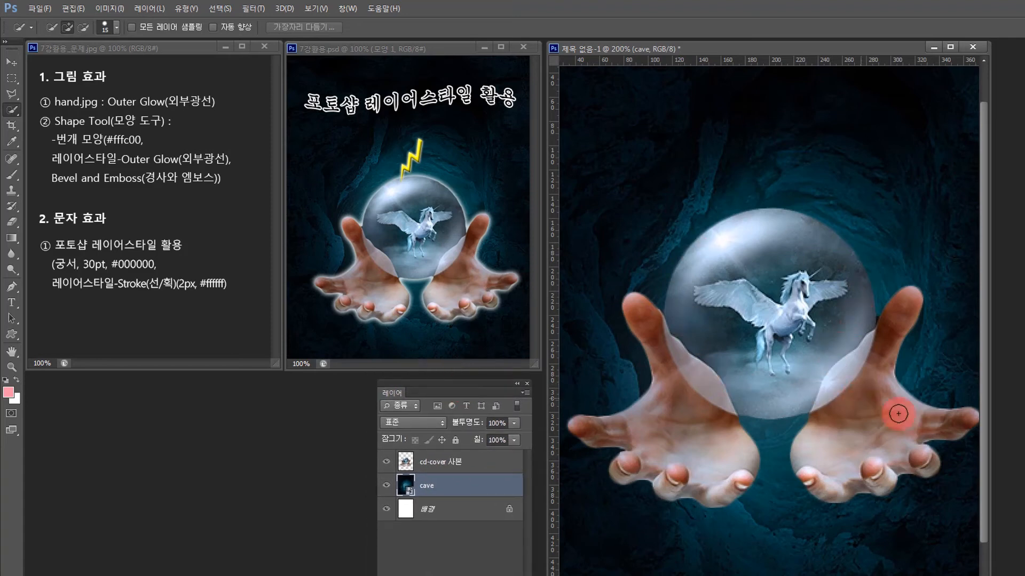
Add an Outer Glow (외부 광선) style to the cd-cover 사본 layer and move its settings dialog clear of the artwork
{"action": "key", "text": "ctrl+minus"}
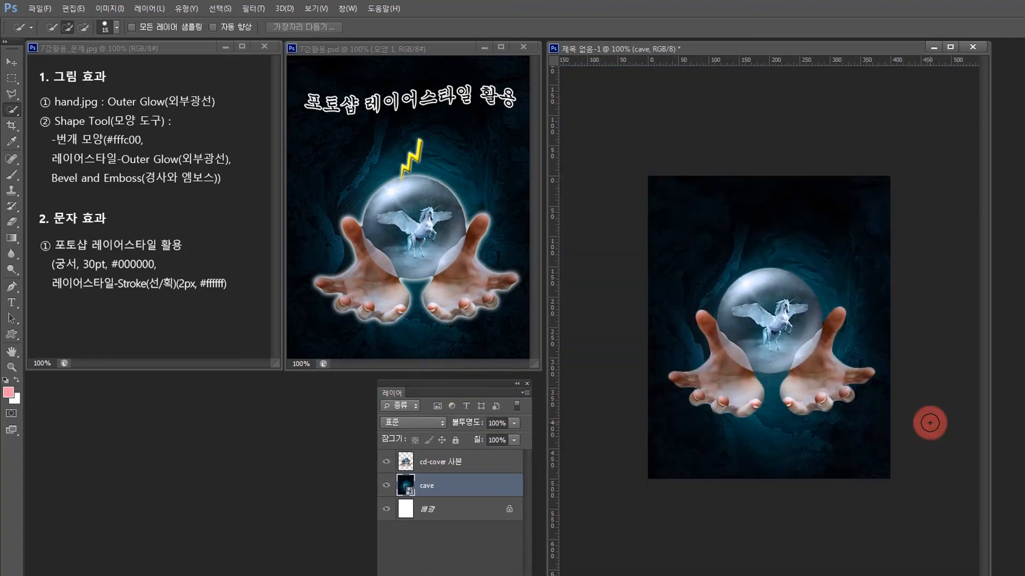
{"action": "scroll", "coordinate": [930, 423], "scroll_direction": "up", "scroll_amount": 1}
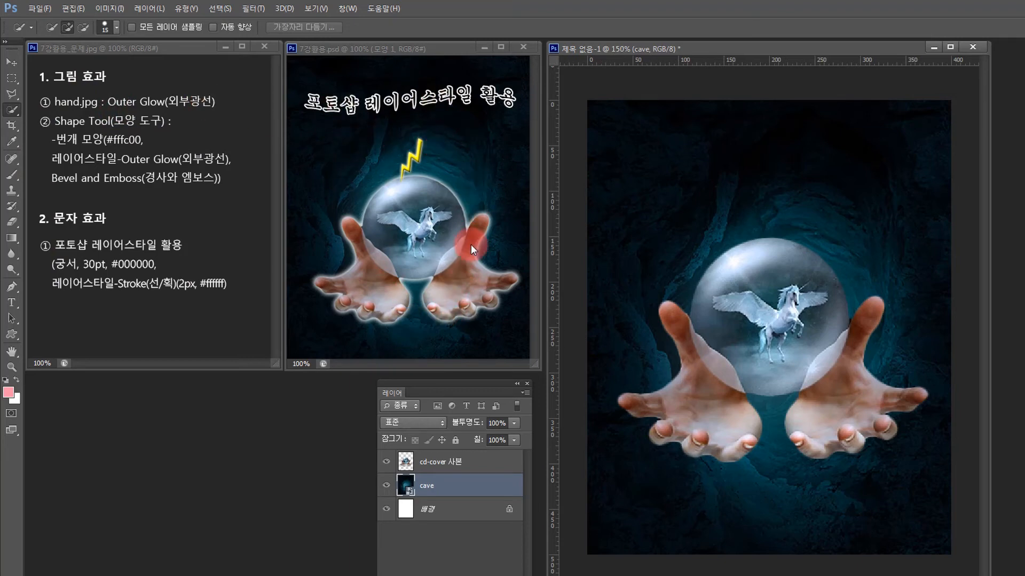
{"action": "left_click", "coordinate": [460, 465]}
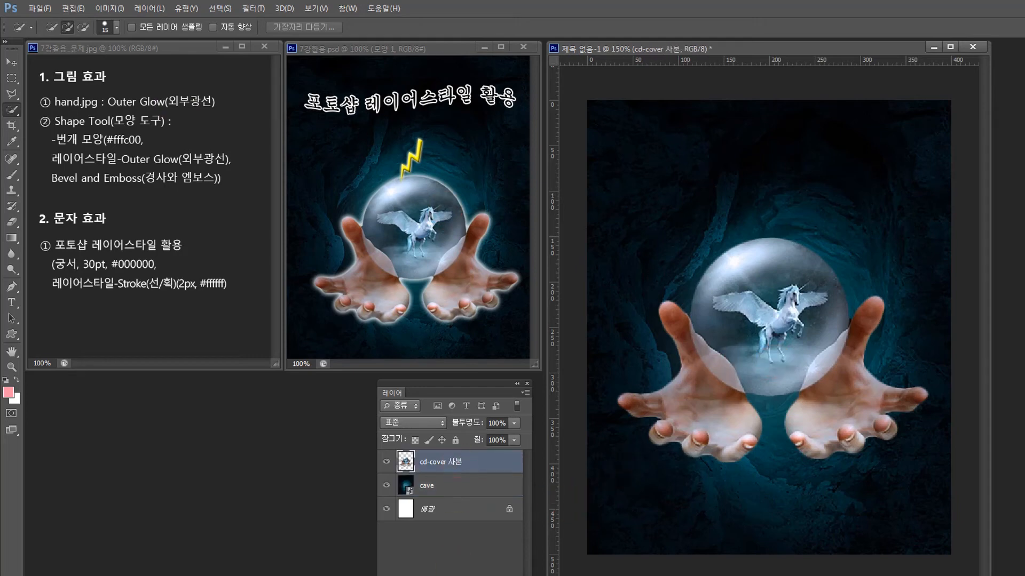
{"action": "left_click_drag", "start_coordinate": [437, 382], "coordinate": [446, 303]}
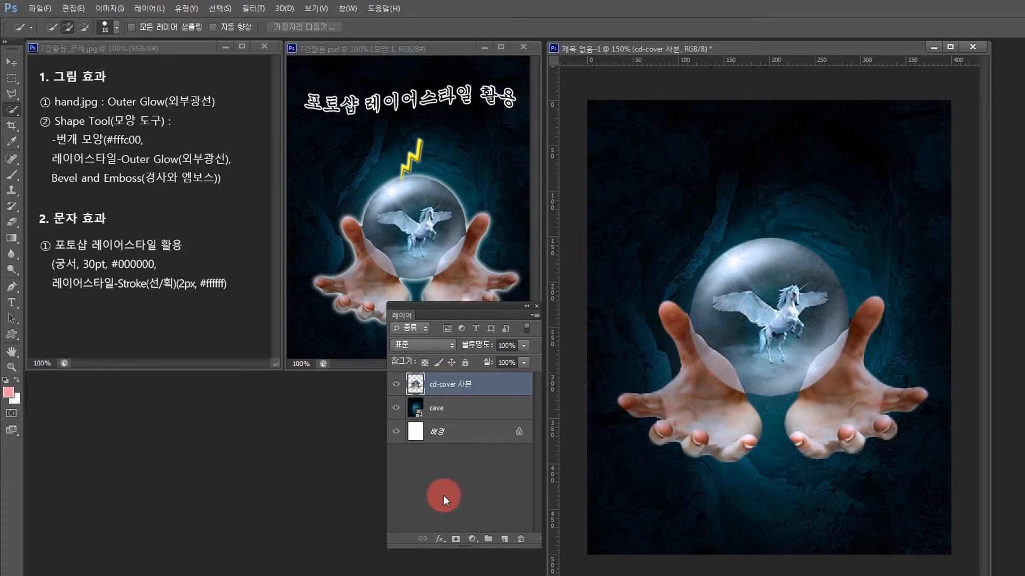
{"action": "left_click", "coordinate": [440, 539]}
{"action": "left_click", "coordinate": [454, 516]}
{"action": "left_click_drag", "start_coordinate": [728, 114], "coordinate": [195, 302]}
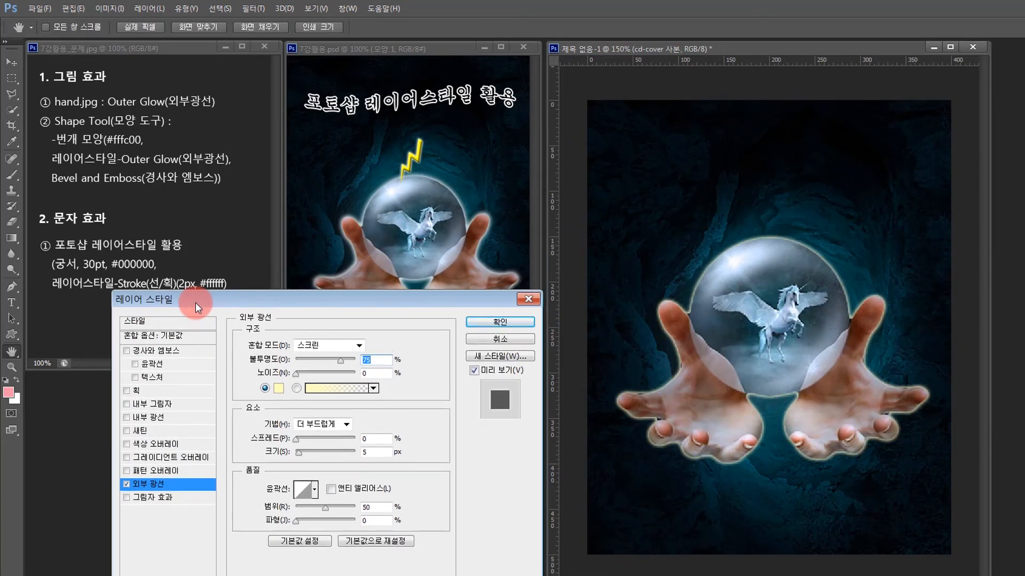
Set the outer glow to a solid white color, #ffffff
{"action": "left_click", "coordinate": [264, 389]}
{"action": "left_click", "coordinate": [278, 388]}
{"action": "mouse_move", "coordinate": [468, 206]}
{"action": "left_mouse_down"}
{"action": "mouse_move", "coordinate": [458, 172]}
{"action": "mouse_move", "coordinate": [395, 166]}
{"action": "left_mouse_up"}
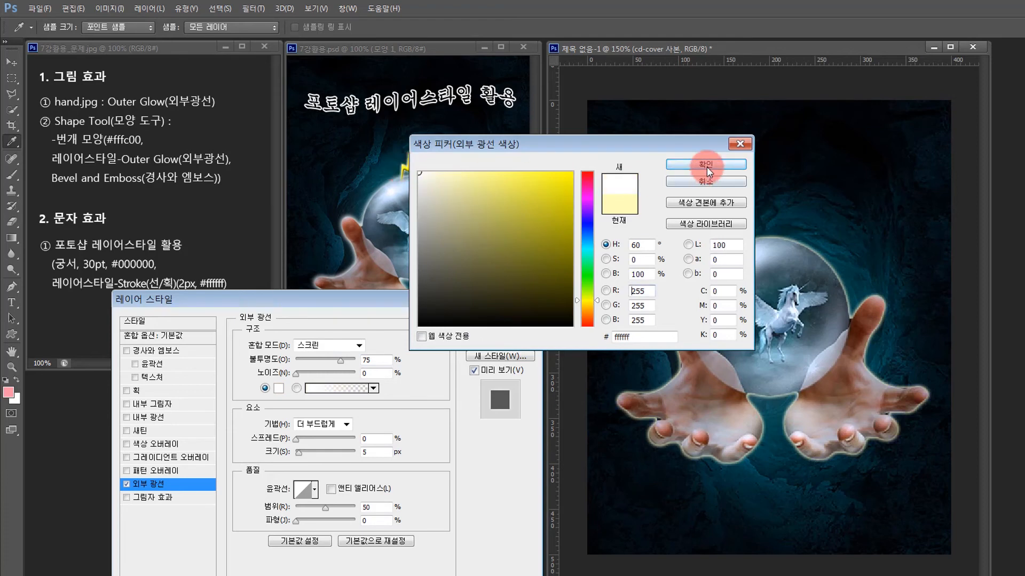
{"action": "left_click", "coordinate": [706, 165]}
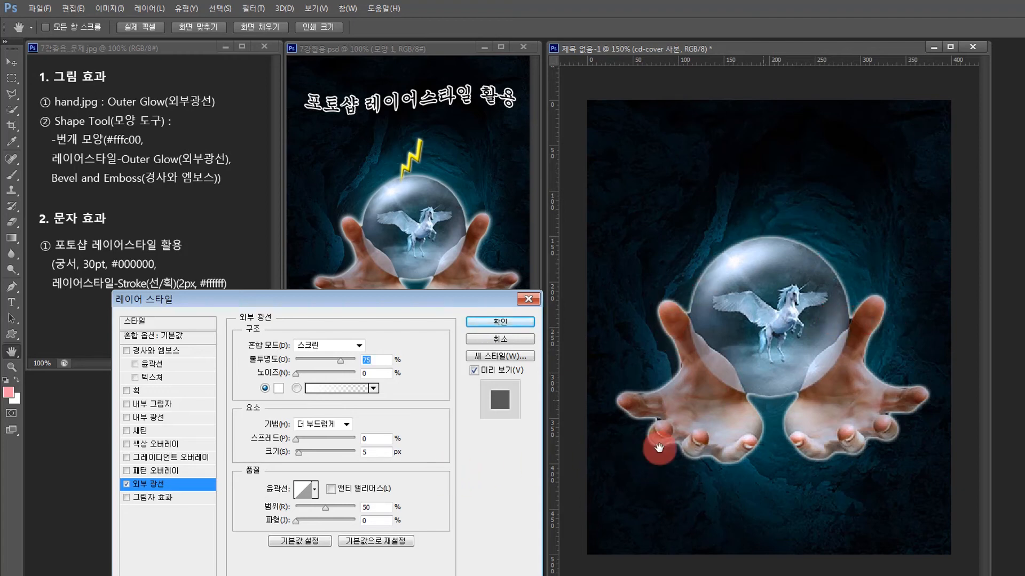
Set the outer glow's 크기 to 10 px and apply the layer style
{"action": "double_click", "coordinate": [374, 457]}
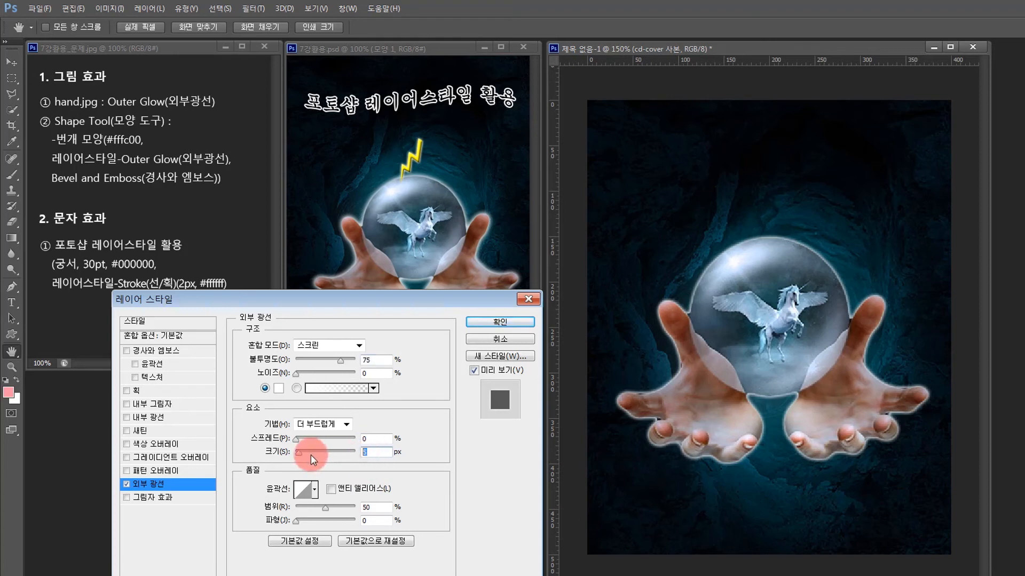
{"action": "type", "text": "10"}
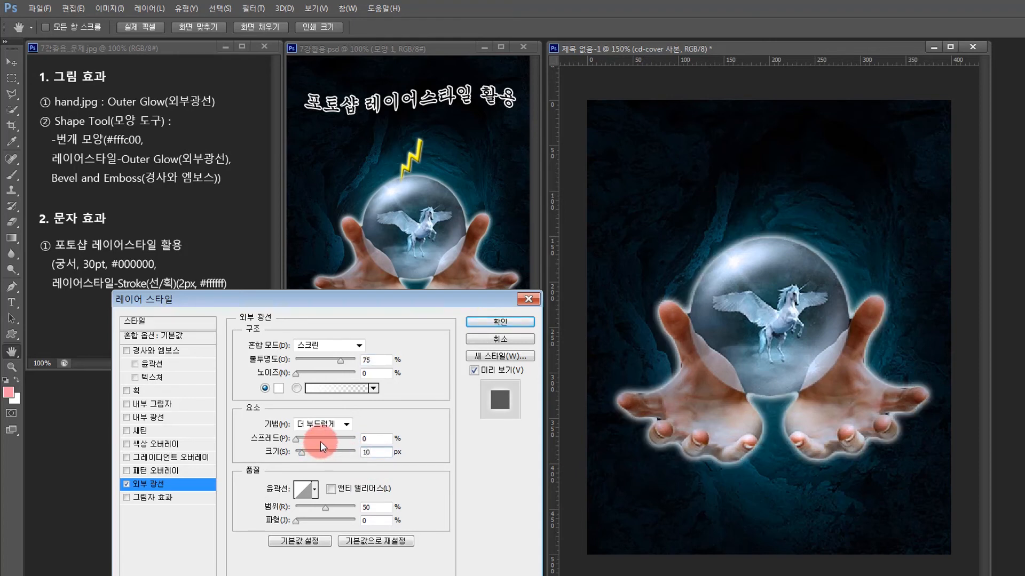
{"action": "double_click", "coordinate": [371, 452]}
{"action": "left_click", "coordinate": [500, 322]}
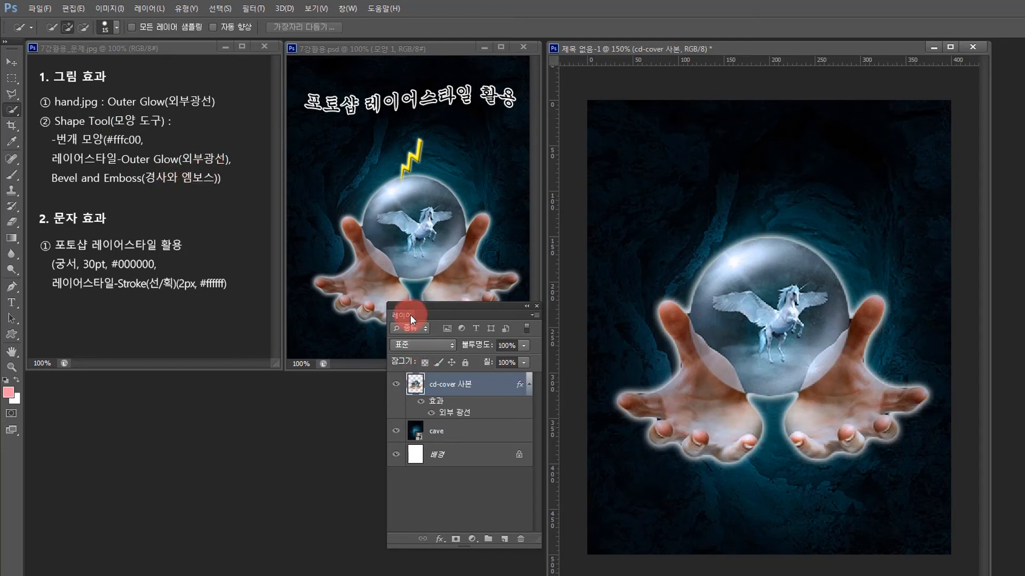
Draw a lightning bolt about 26 by 56 px just above the sphere with the Custom Shape tool
{"action": "left_click", "coordinate": [11, 334]}
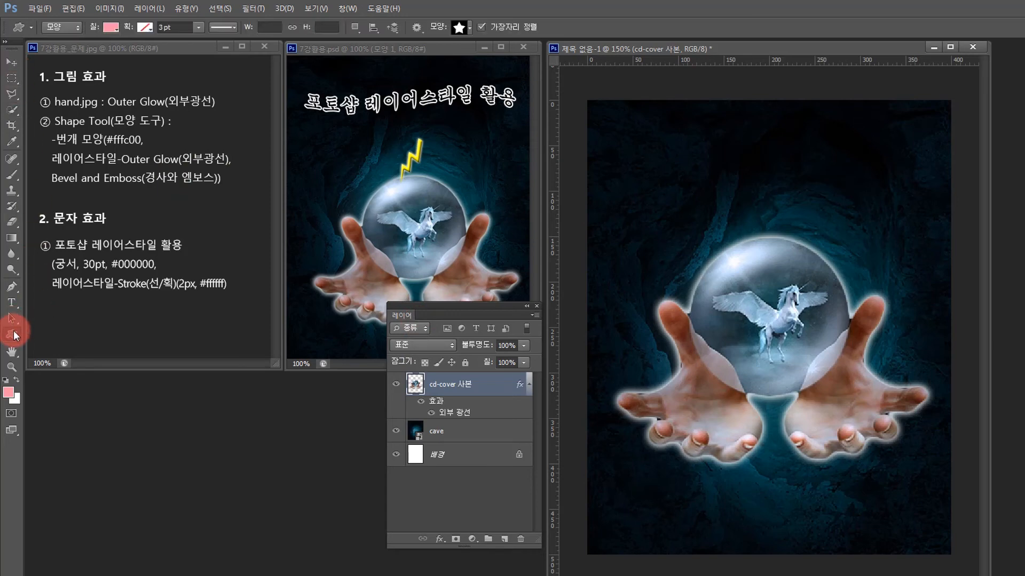
{"action": "right_click", "coordinate": [12, 334]}
{"action": "left_click", "coordinate": [60, 391]}
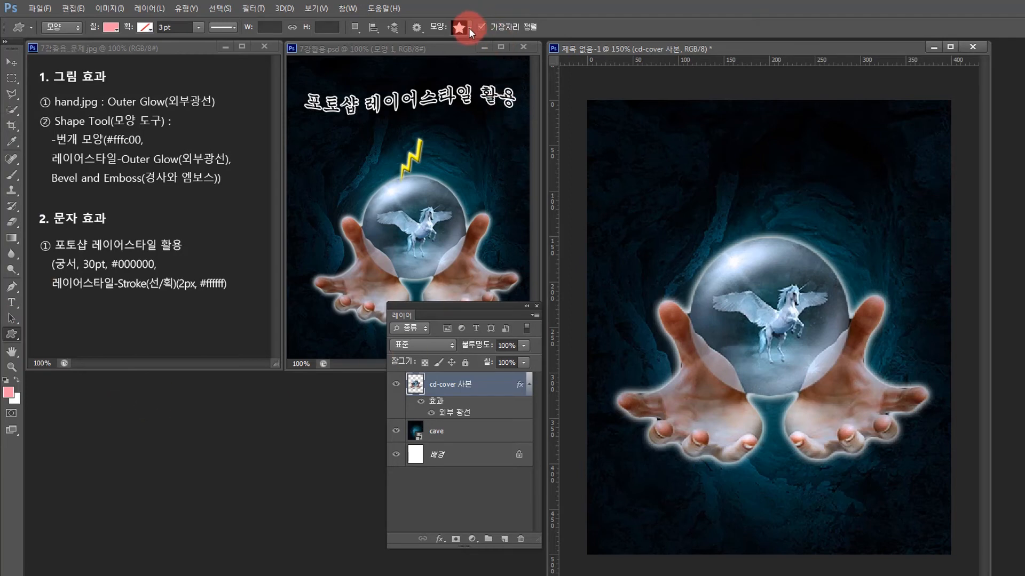
{"action": "left_click", "coordinate": [469, 27]}
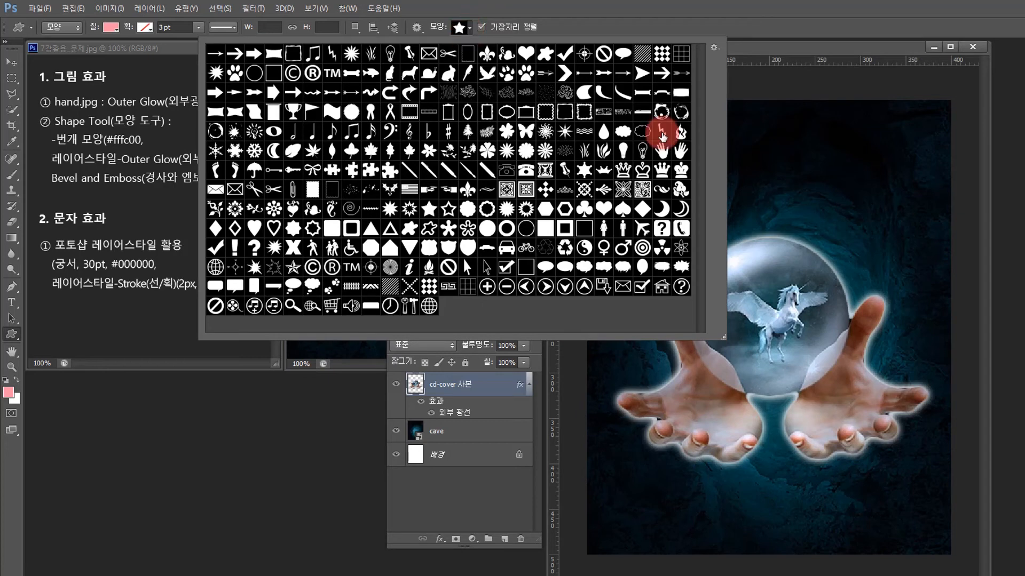
{"action": "double_click", "coordinate": [661, 137]}
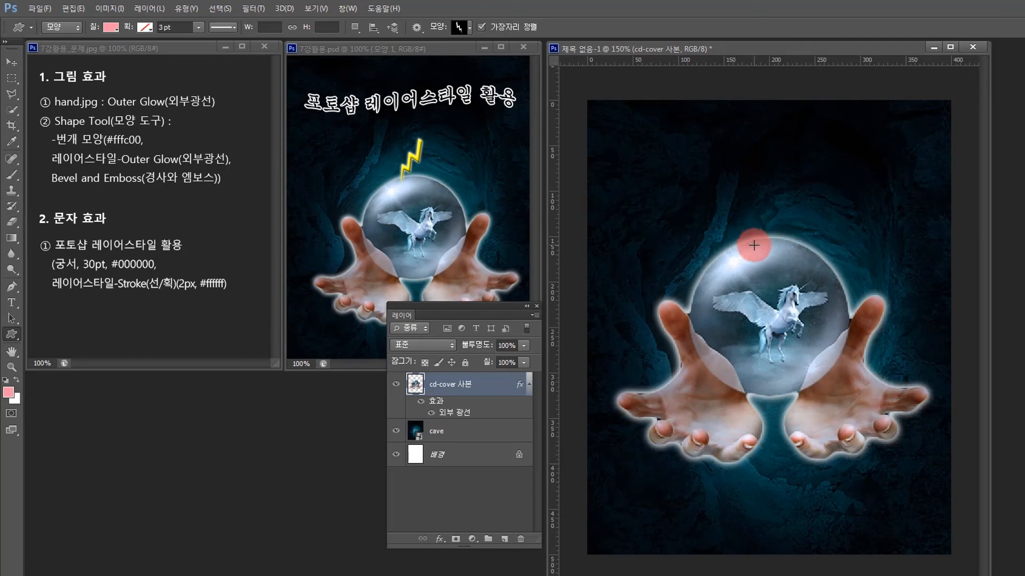
{"action": "left_click_drag", "start_coordinate": [758, 243], "coordinate": [788, 195]}
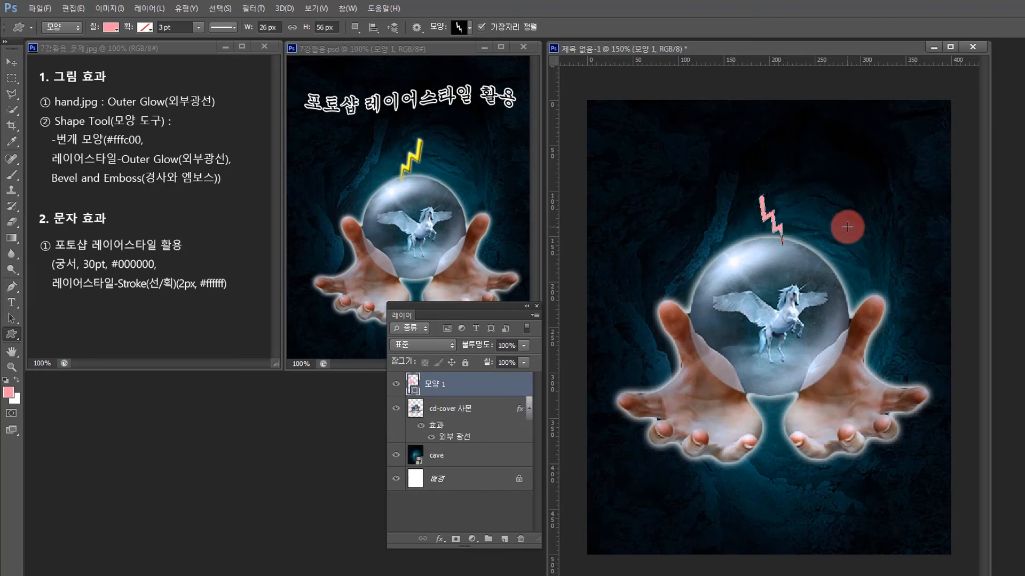
Flip the lightning bolt horizontally with Free Transform and apply the transformation
{"action": "key", "text": "ctrl+t"}
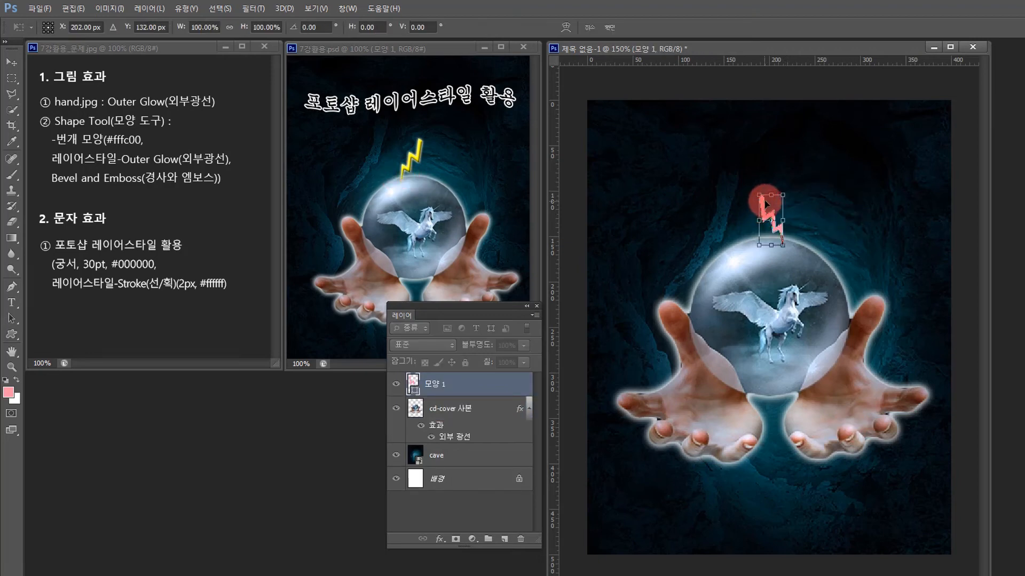
{"action": "right_click", "coordinate": [777, 210]}
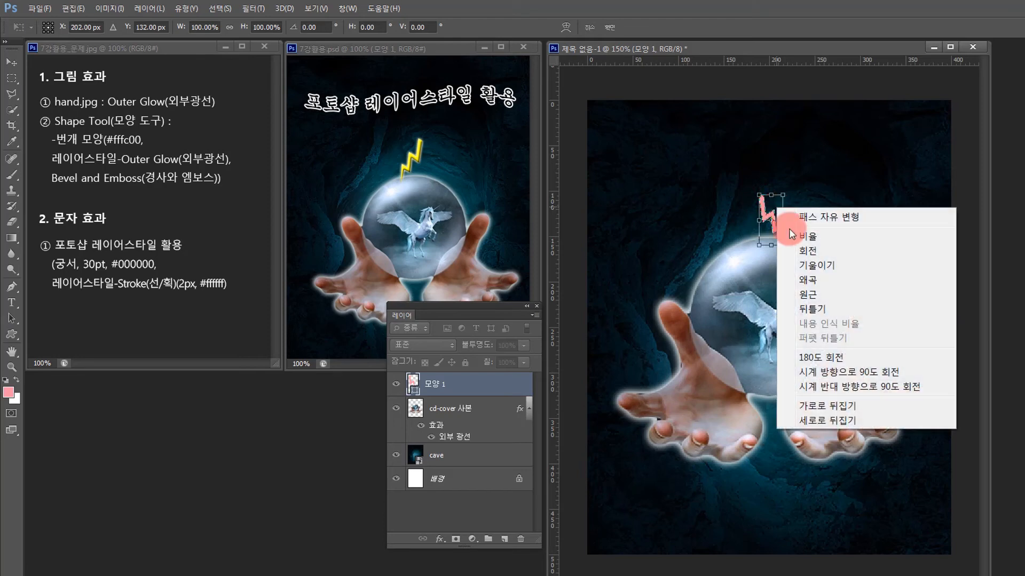
{"action": "left_click", "coordinate": [815, 398]}
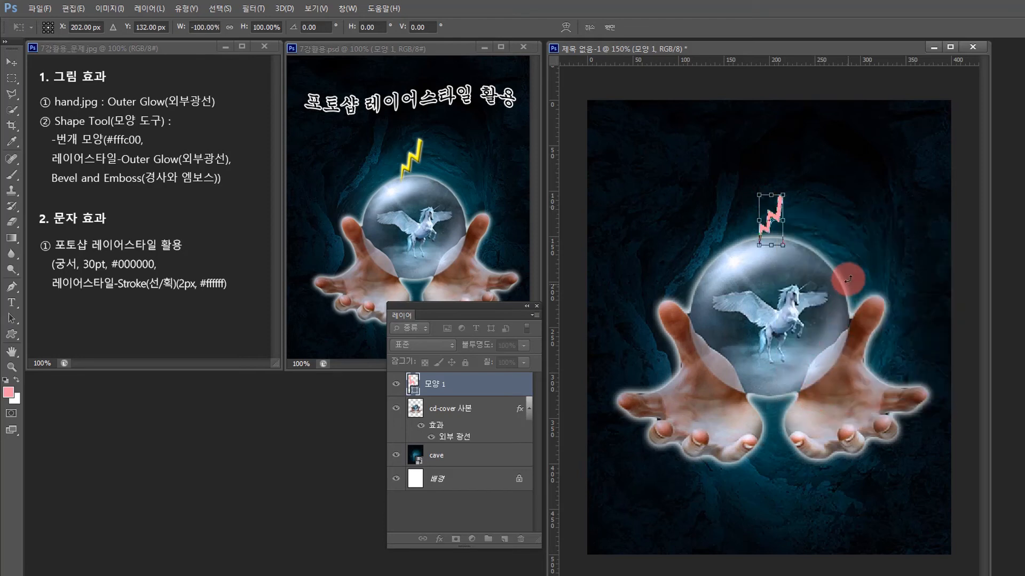
{"action": "double_click", "coordinate": [778, 205]}
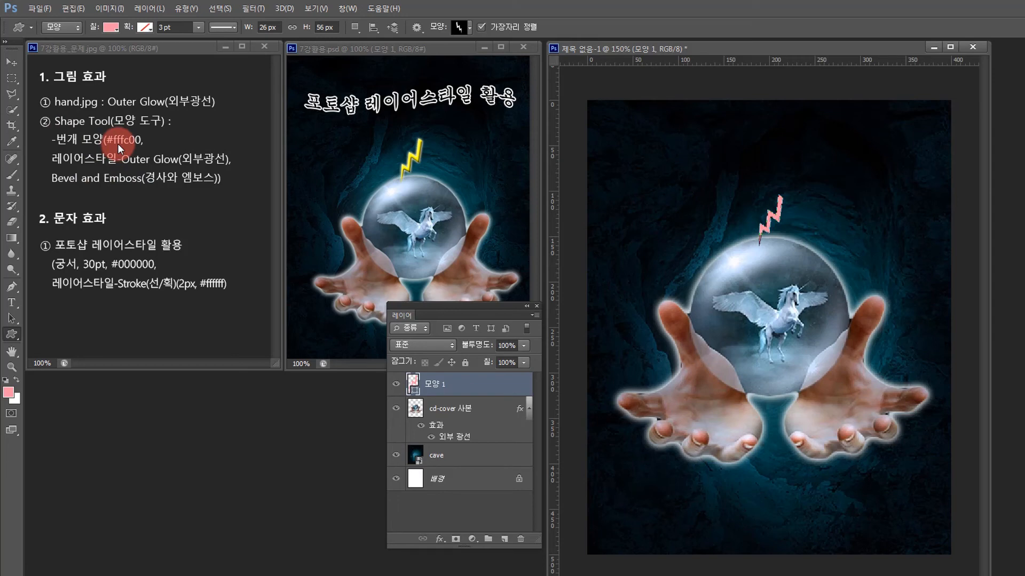
Change the lightning bolt's fill color to #fffc00
{"action": "double_click", "coordinate": [411, 390]}
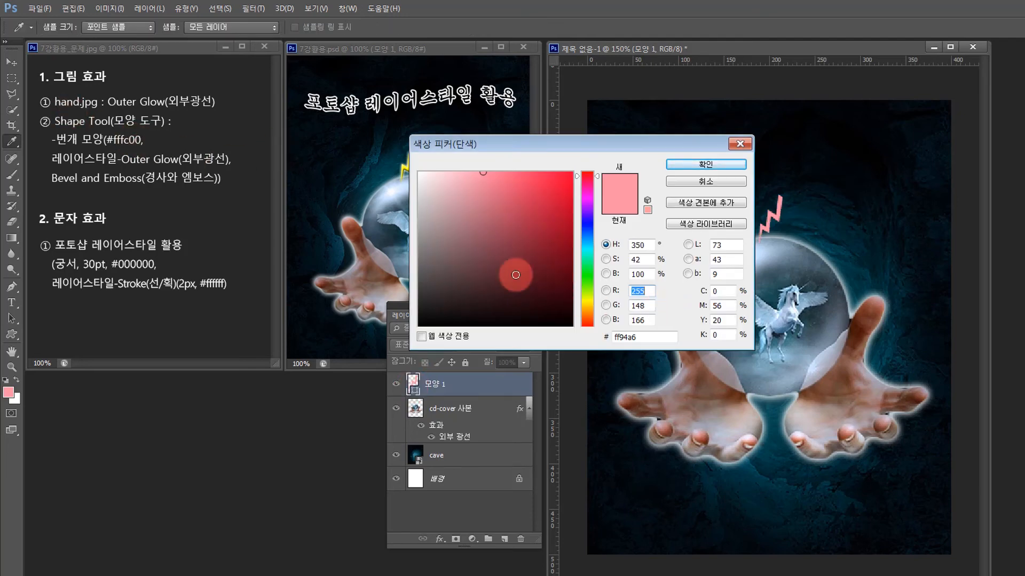
{"action": "left_click", "coordinate": [644, 337]}
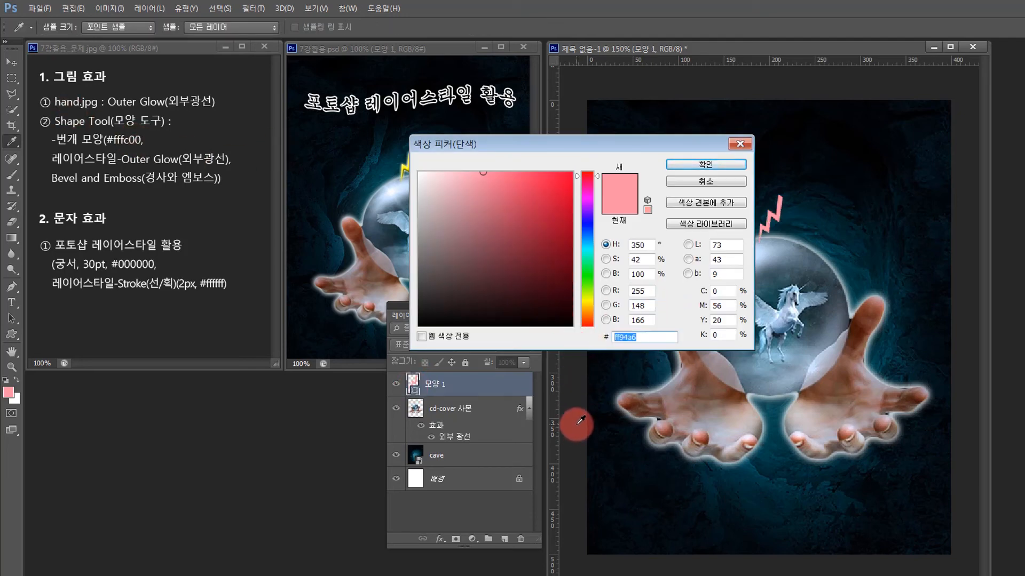
{"action": "type", "text": "fffc00"}
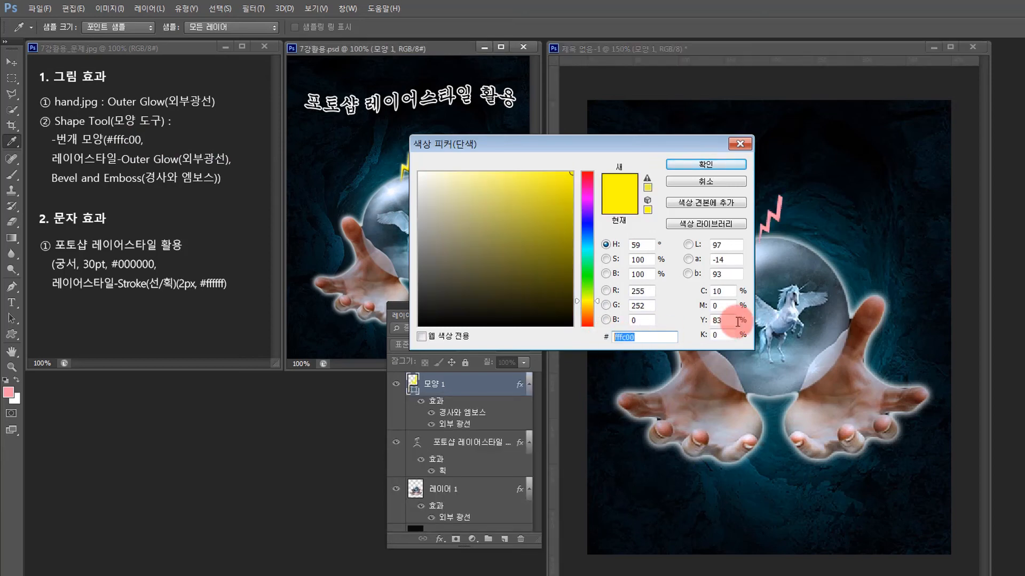
{"action": "left_click", "coordinate": [718, 165]}
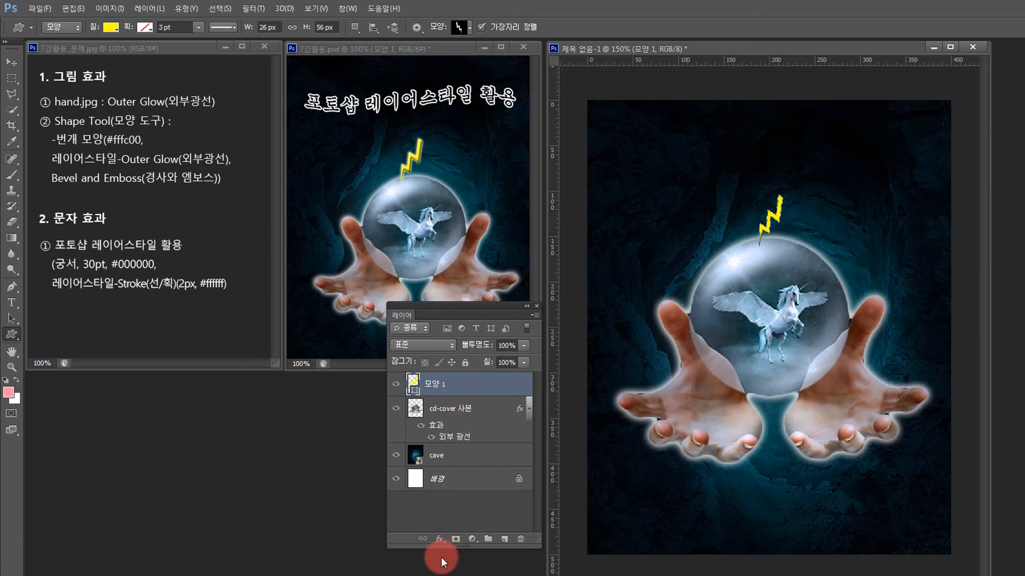
Add 경사와 엠보스 and 외부 광선 layer styles to the lightning bolt shape and apply them
{"action": "left_click", "coordinate": [439, 539]}
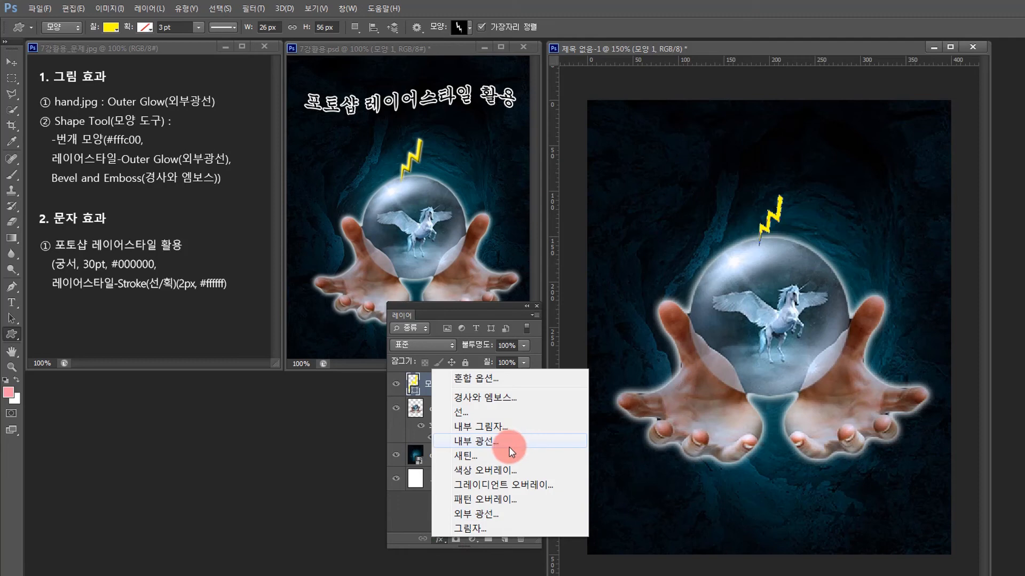
{"action": "left_click", "coordinate": [494, 403]}
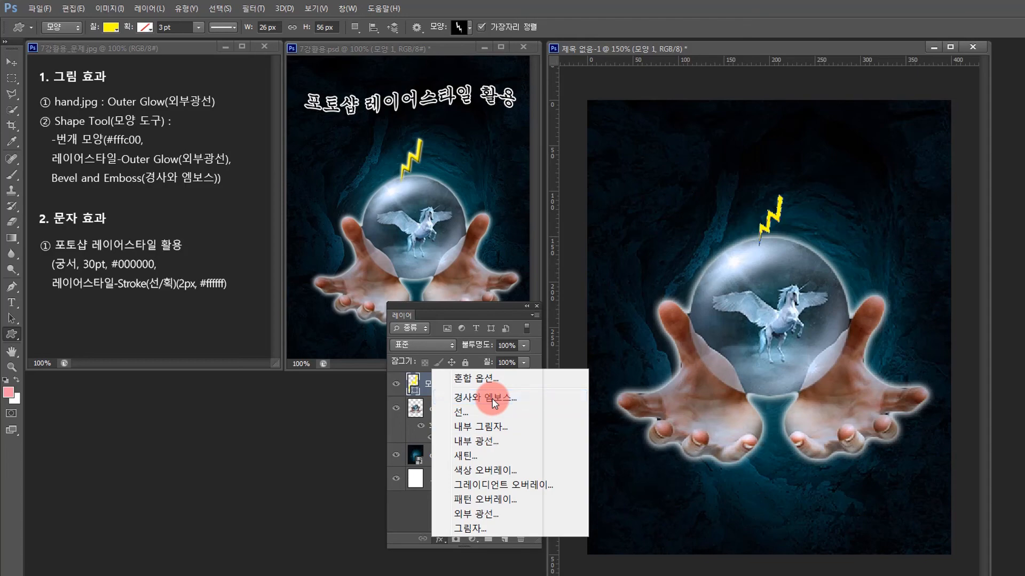
{"action": "left_click_drag", "start_coordinate": [390, 298], "coordinate": [571, 115]}
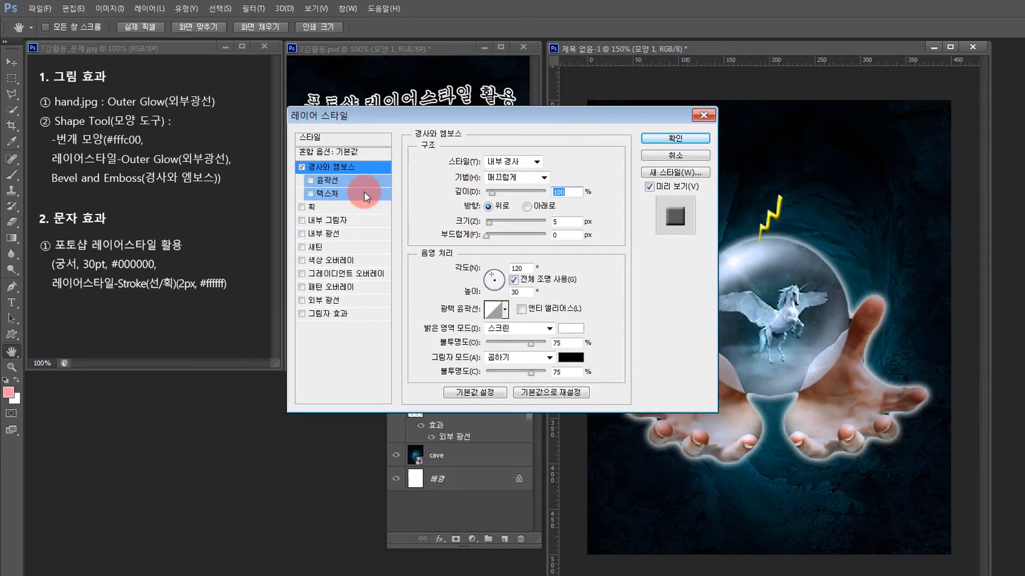
{"action": "left_click", "coordinate": [302, 301]}
{"action": "left_click", "coordinate": [328, 300]}
{"action": "left_click_drag", "start_coordinate": [476, 116], "coordinate": [280, 335]}
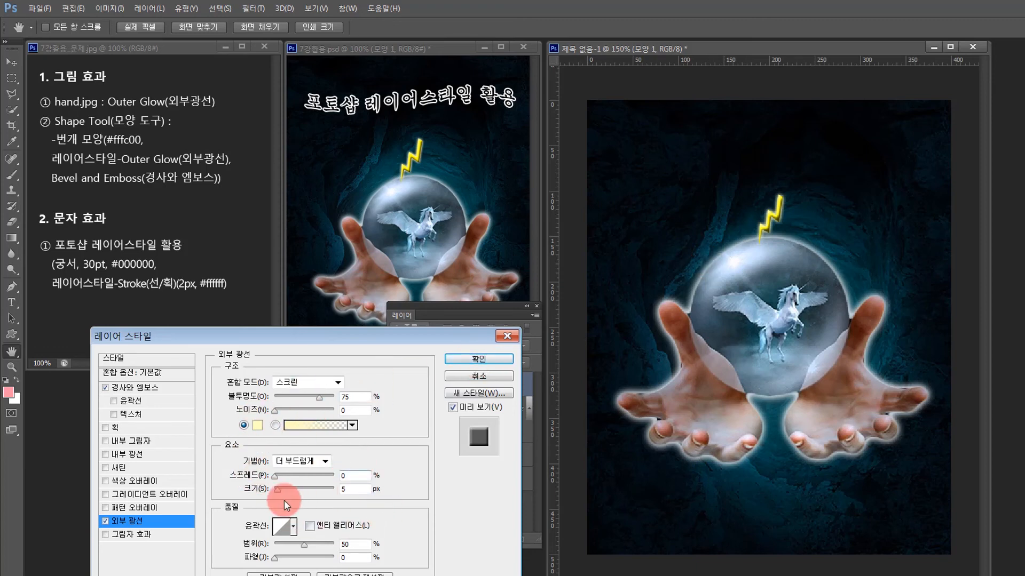
{"action": "left_click", "coordinate": [462, 363]}
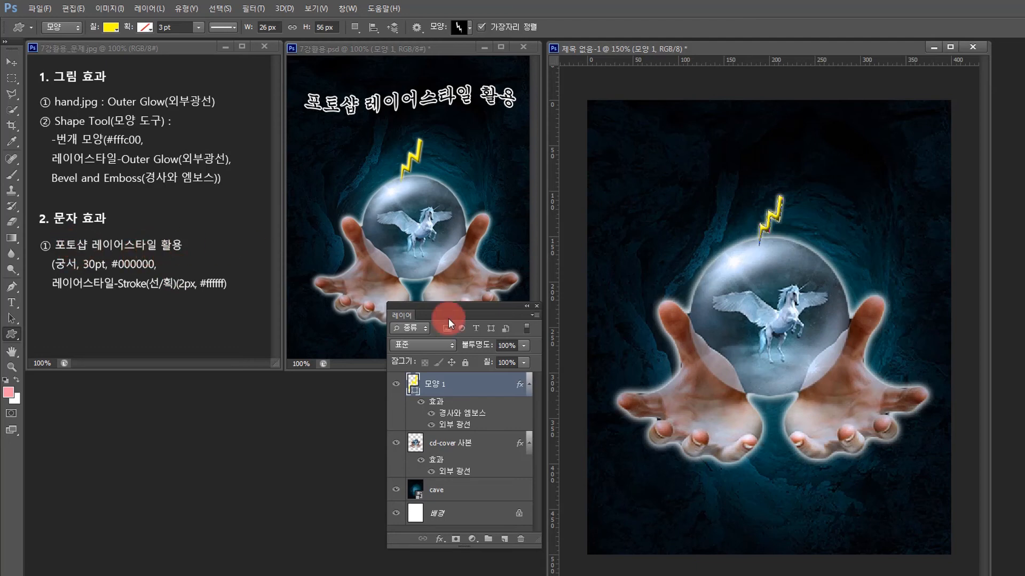
Start a center-aligned text line above the lightning bolt, using the 궁서 font at 30 pt in #000000
{"action": "left_click", "coordinate": [10, 302]}
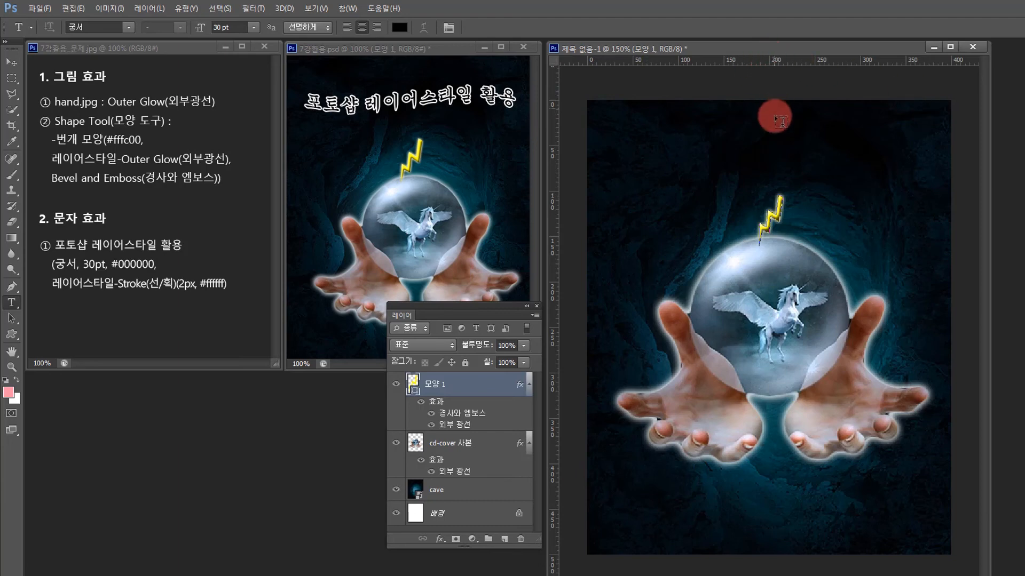
{"action": "left_click", "coordinate": [772, 146]}
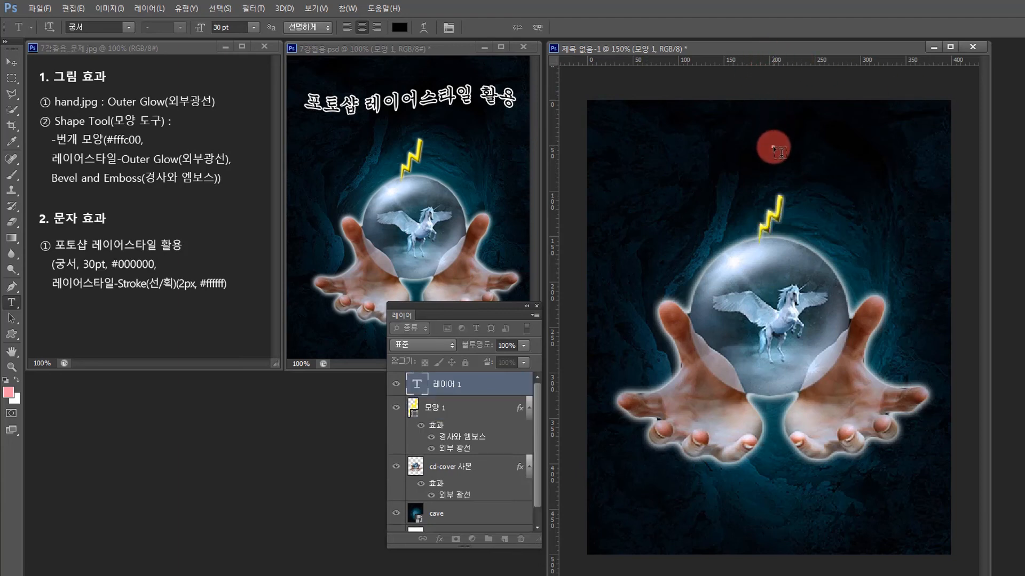
{"action": "left_click", "coordinate": [363, 28]}
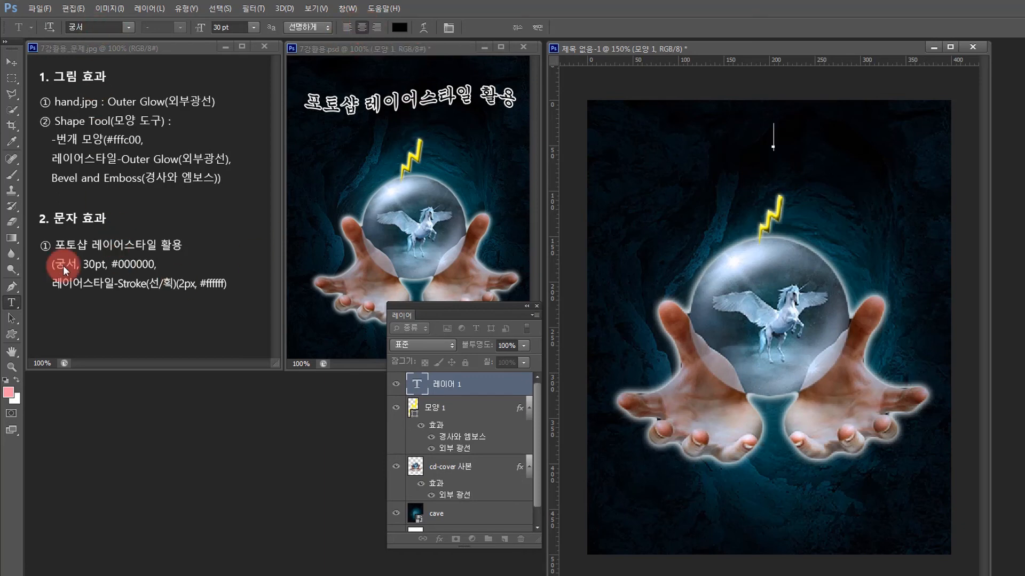
{"action": "left_click", "coordinate": [92, 28]}
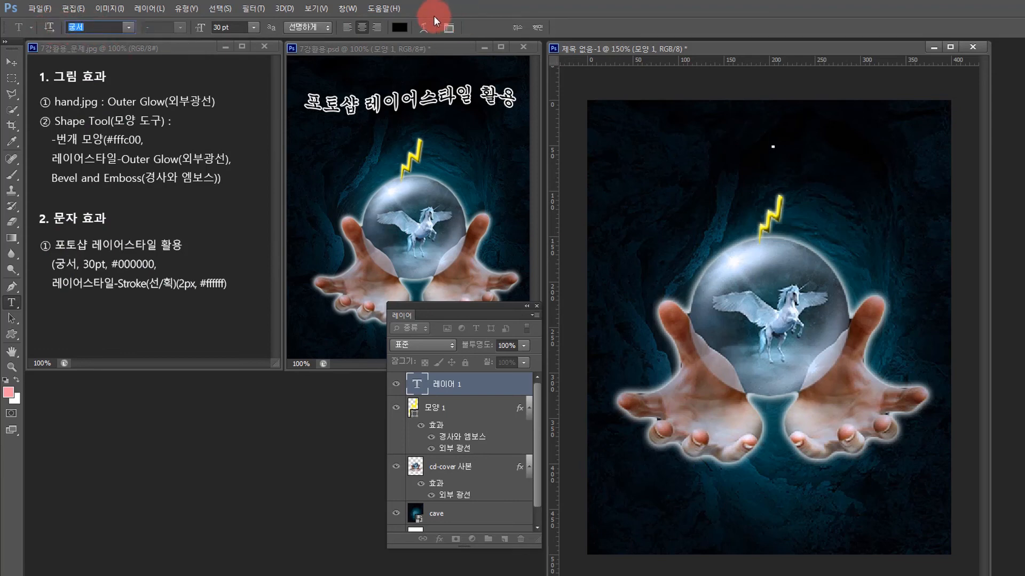
{"action": "left_click", "coordinate": [236, 27]}
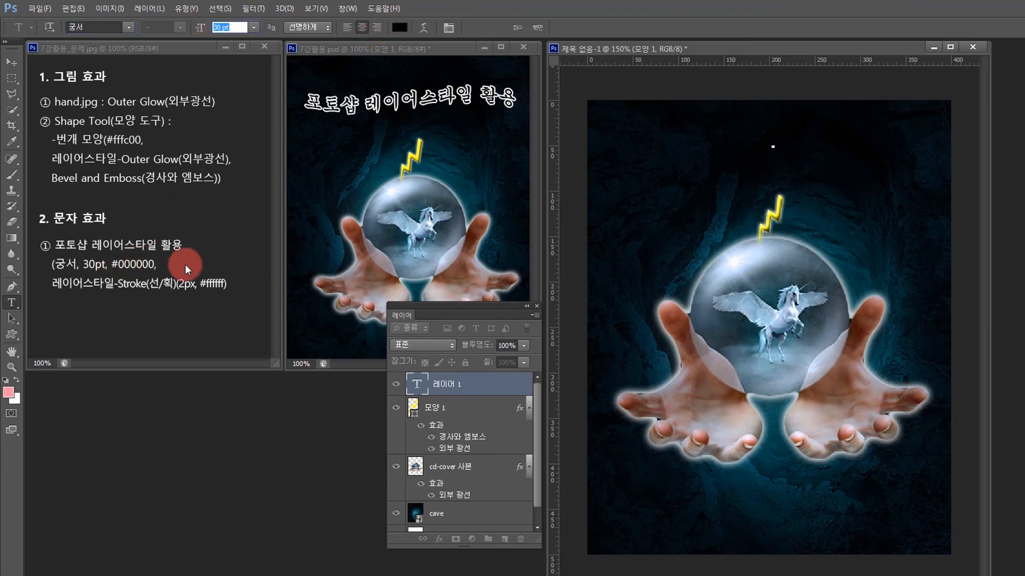
{"action": "left_click", "coordinate": [399, 27]}
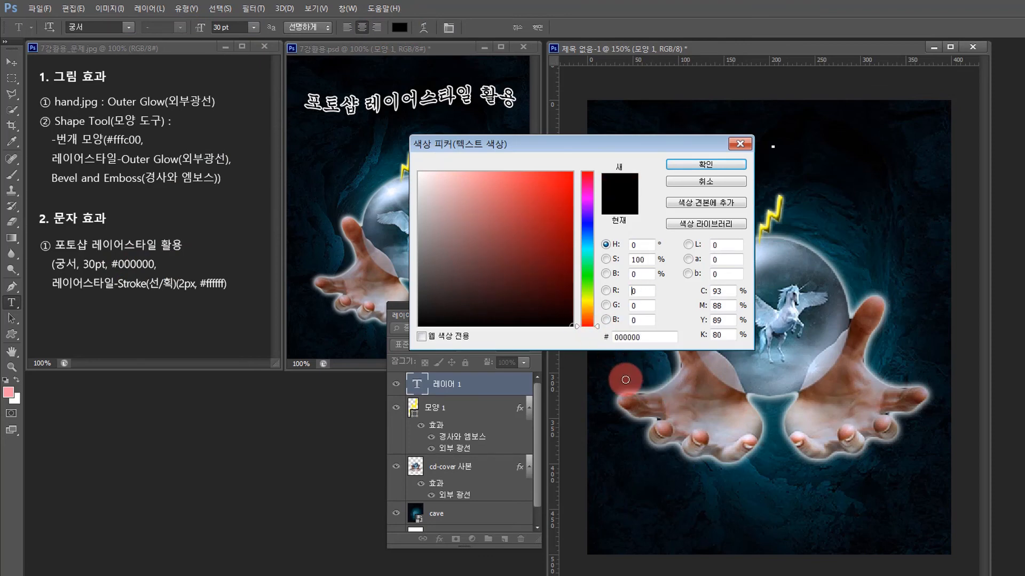
{"action": "double_click", "coordinate": [648, 337]}
{"action": "left_click", "coordinate": [697, 162]}
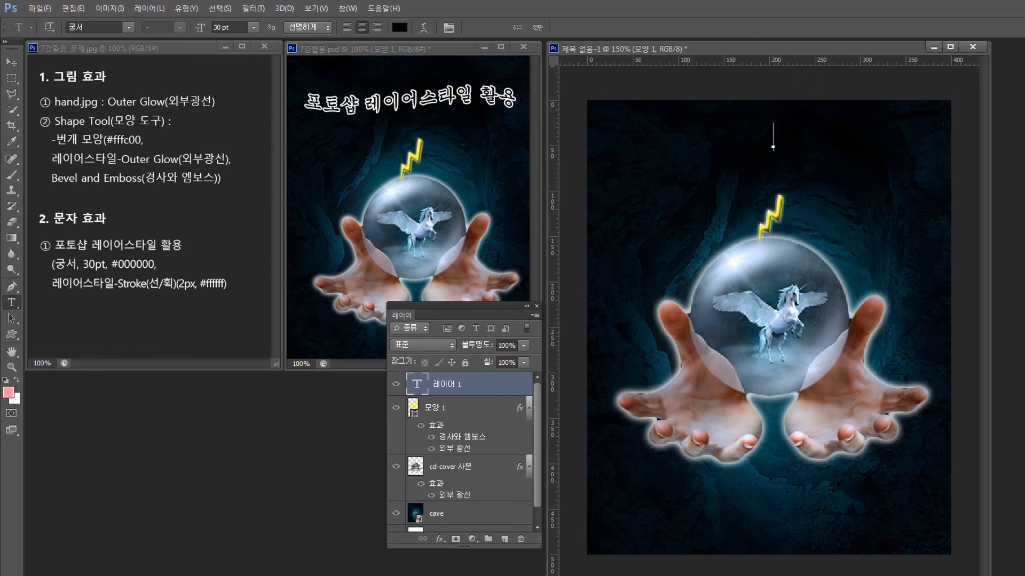
Enter the title text "포토샵 레이어스타일 활용" and select the whole line
{"action": "left_click", "coordinate": [777, 63]}
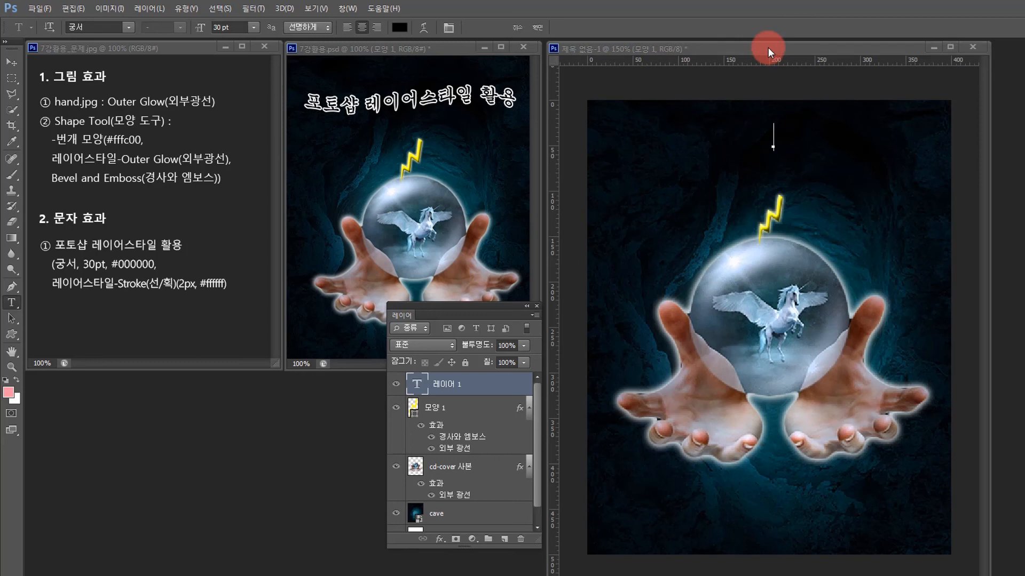
{"action": "left_click", "coordinate": [748, 46]}
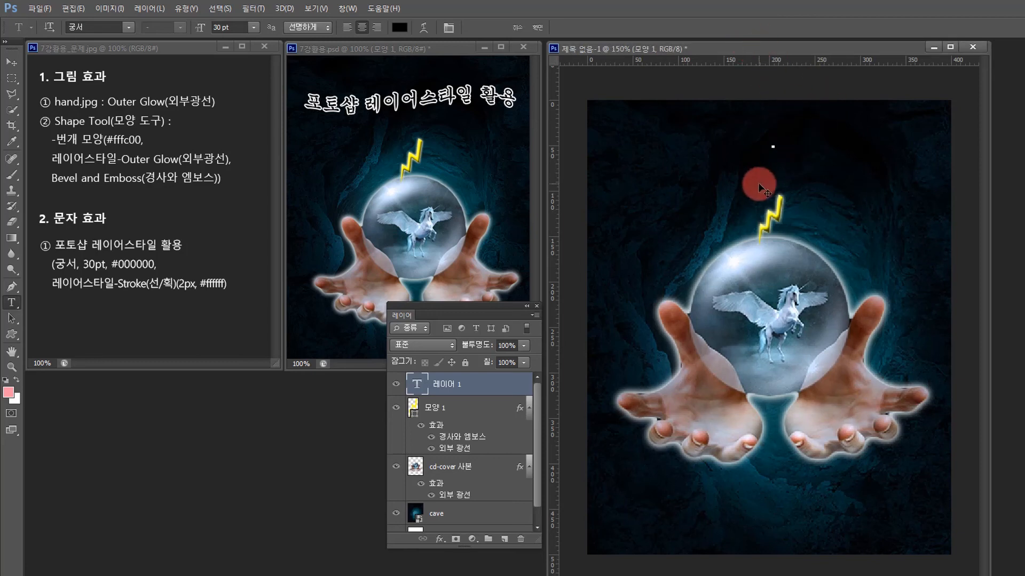
{"action": "key", "text": "ctrl+v"}
{"action": "left_click_drag", "start_coordinate": [629, 128], "coordinate": [958, 145]}
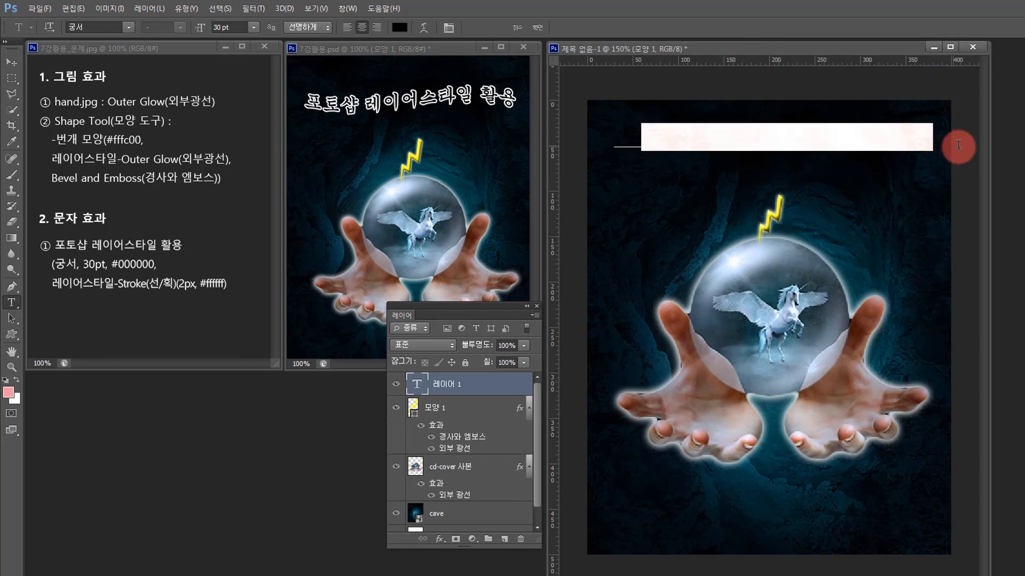
{"action": "left_click", "coordinate": [731, 142]}
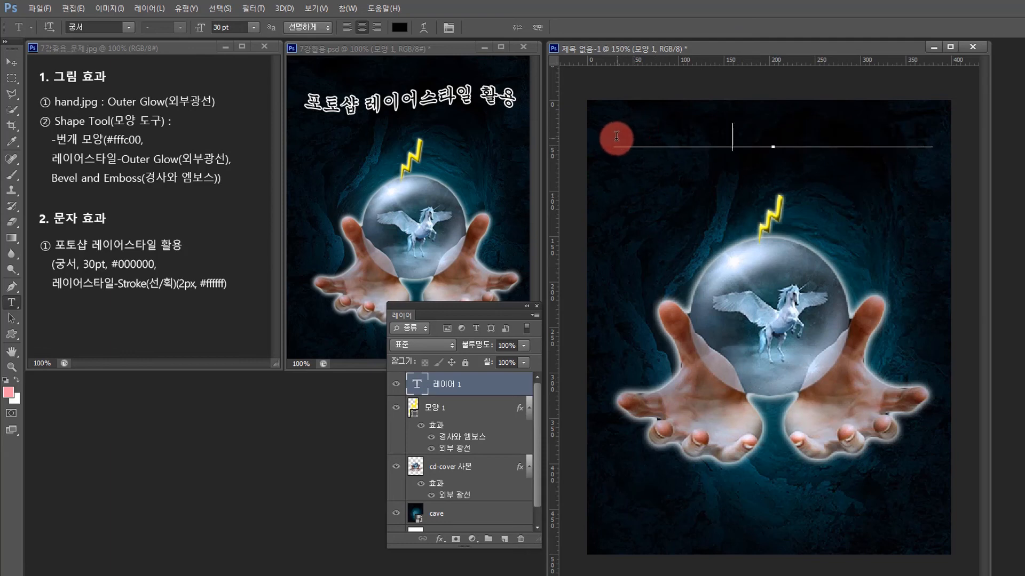
{"action": "left_click_drag", "start_coordinate": [616, 136], "coordinate": [937, 135]}
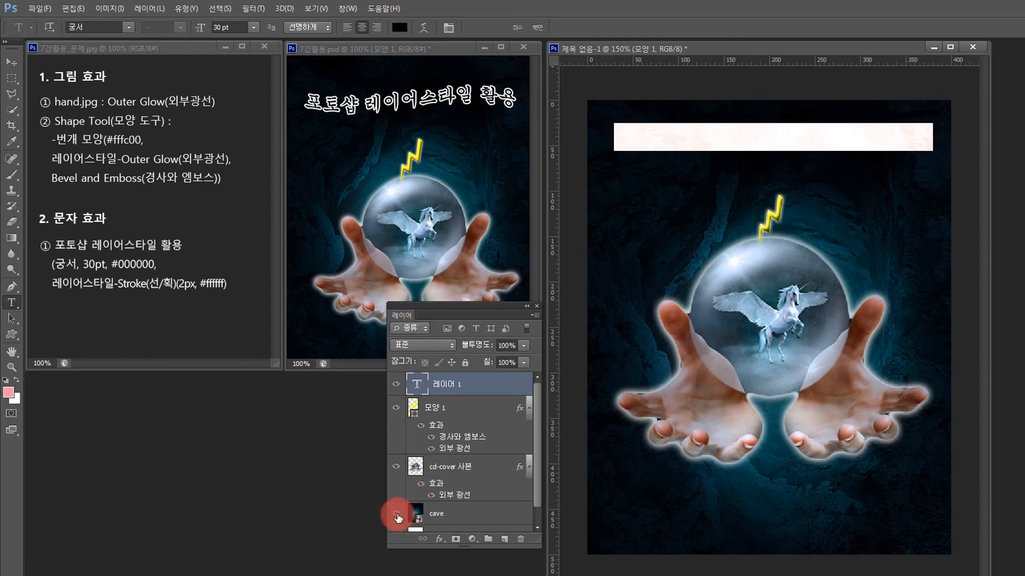
Hide the cave layer and check the character settings of the selected title text
{"action": "left_click", "coordinate": [397, 515]}
{"action": "left_click", "coordinate": [397, 515]}
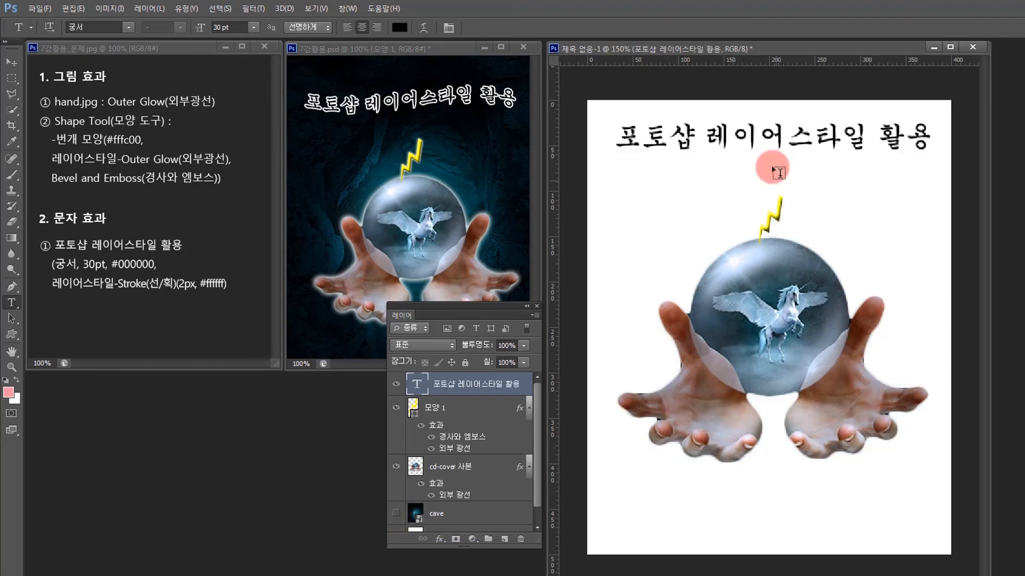
{"action": "left_click", "coordinate": [621, 137]}
{"action": "left_click_drag", "start_coordinate": [646, 135], "coordinate": [940, 143]}
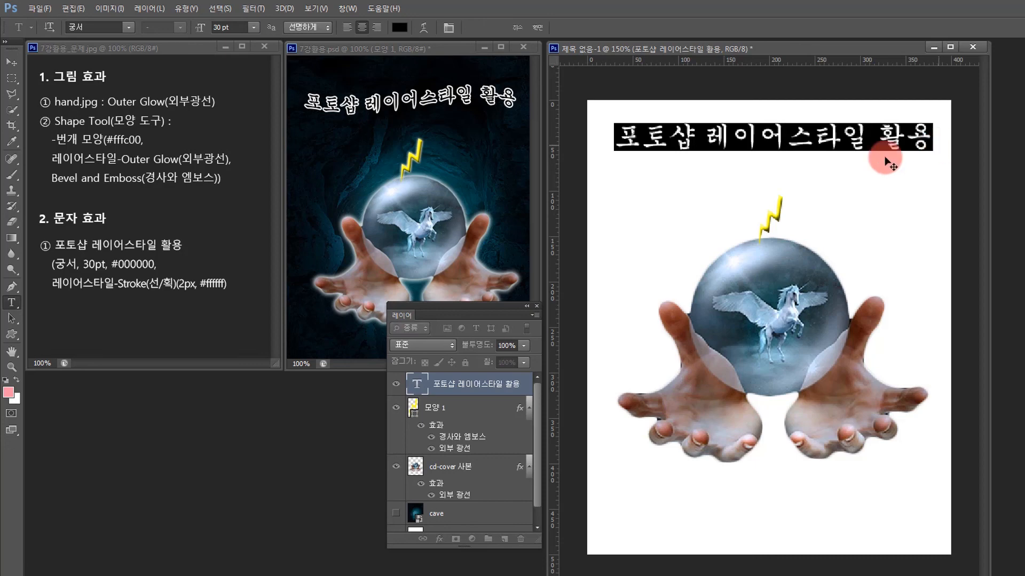
{"action": "left_click", "coordinate": [448, 28]}
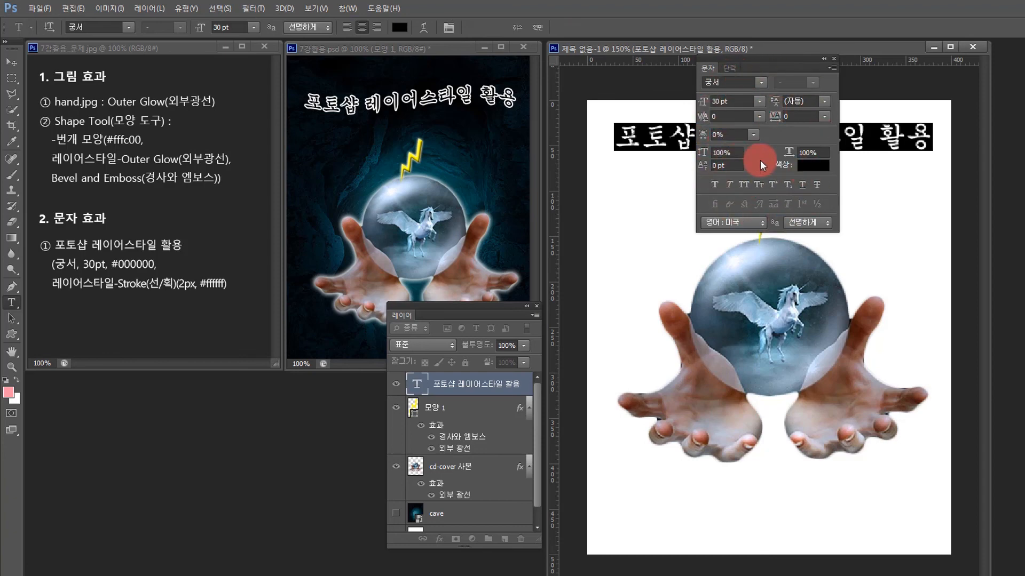
{"action": "left_click", "coordinate": [833, 59]}
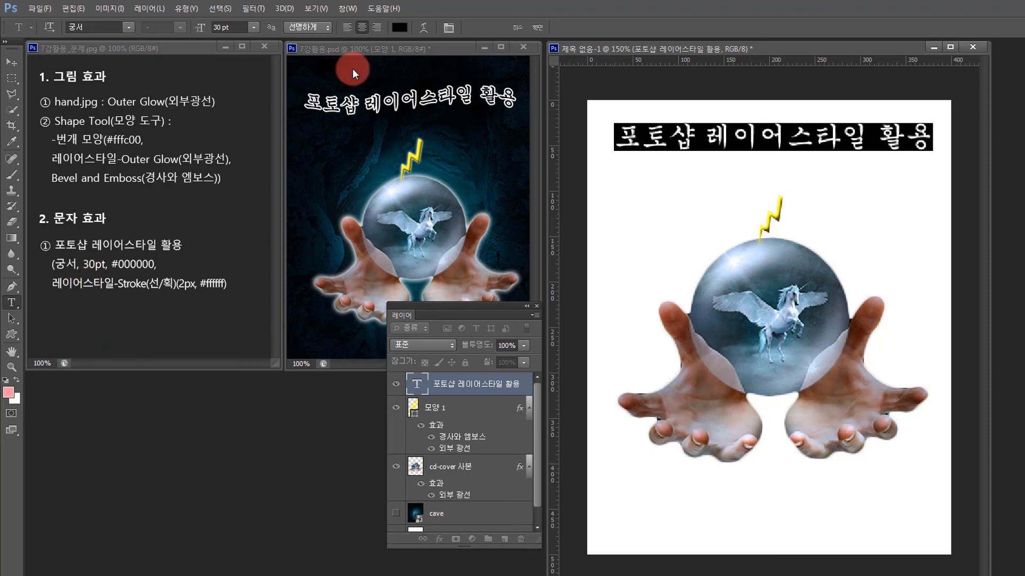
Warp the title text with the 깃발 style at a +50% bend
{"action": "left_click", "coordinate": [423, 27]}
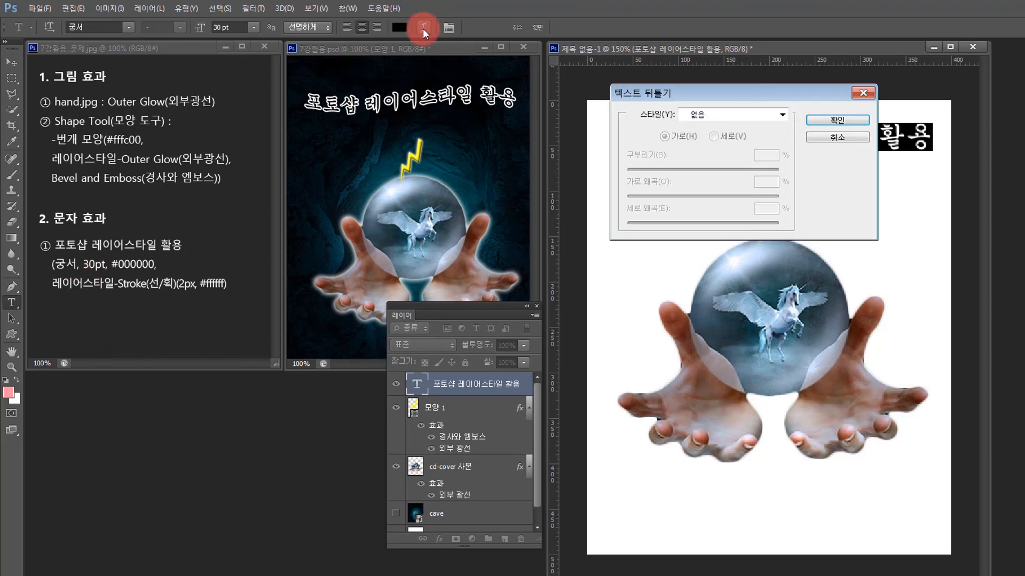
{"action": "left_click", "coordinate": [766, 114]}
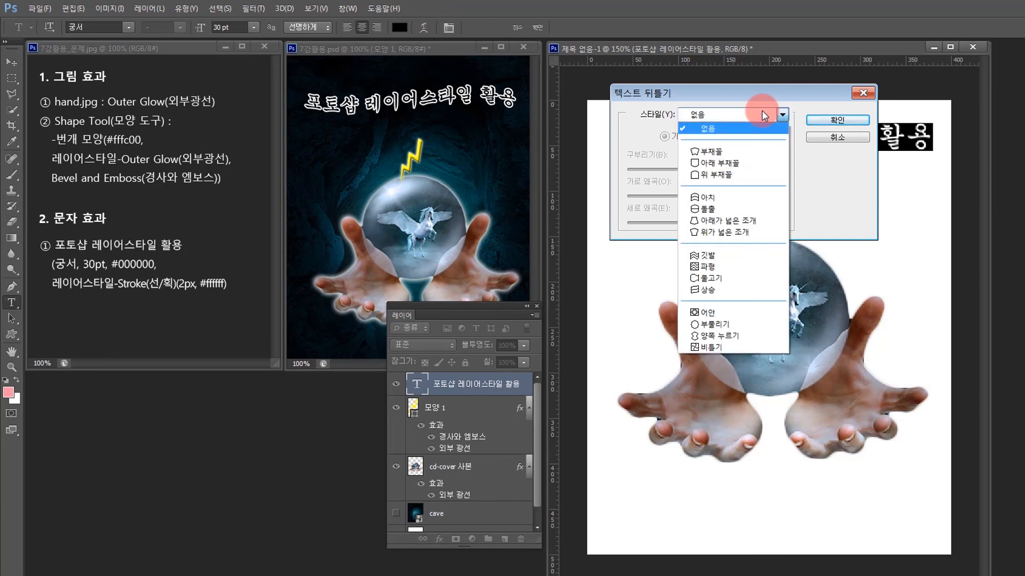
{"action": "left_click", "coordinate": [704, 262]}
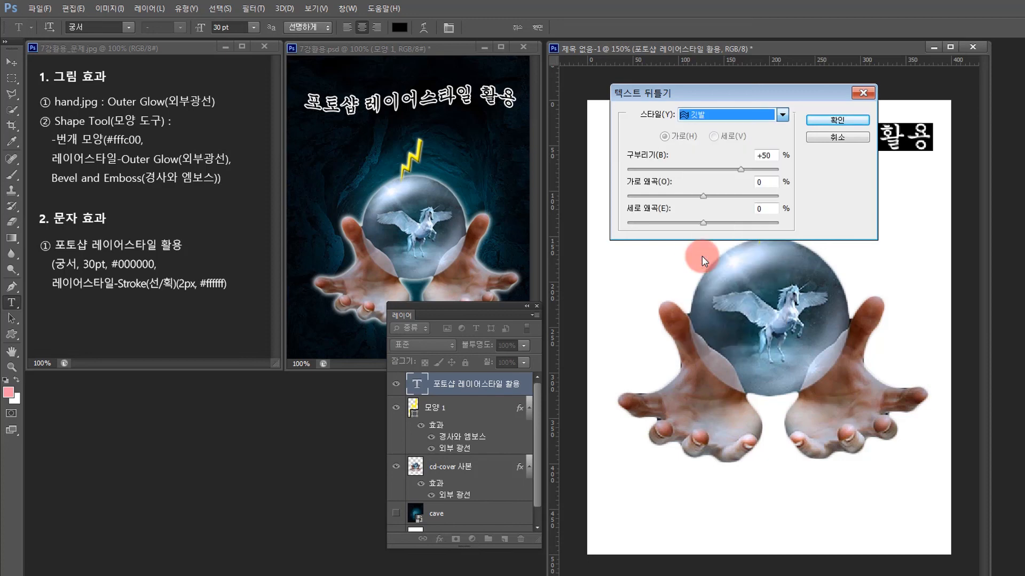
{"action": "left_click", "coordinate": [827, 123]}
{"action": "left_click", "coordinate": [11, 62]}
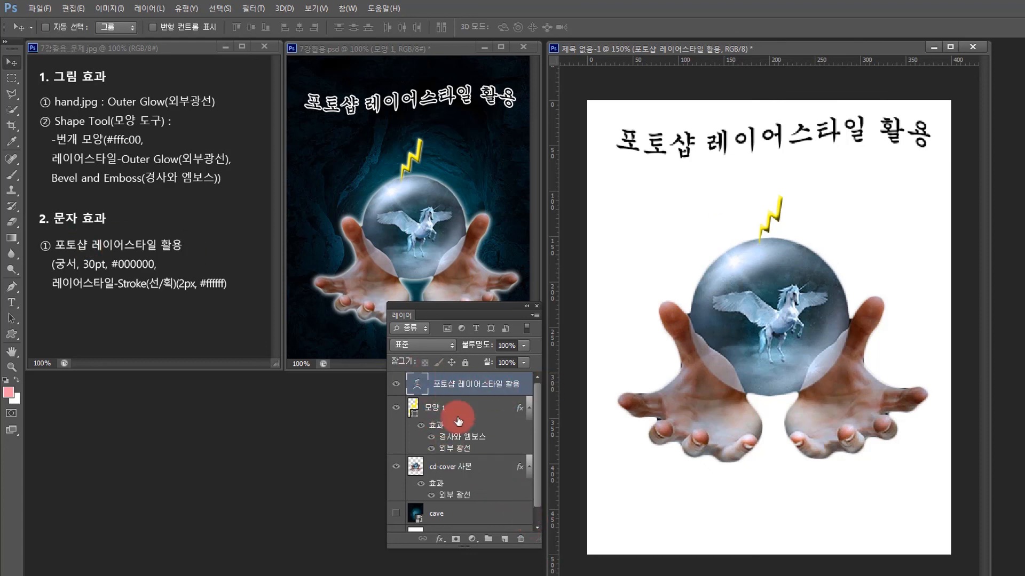
Apply a 2 px stroke in #ffffff to the title layer
{"action": "left_click", "coordinate": [441, 540]}
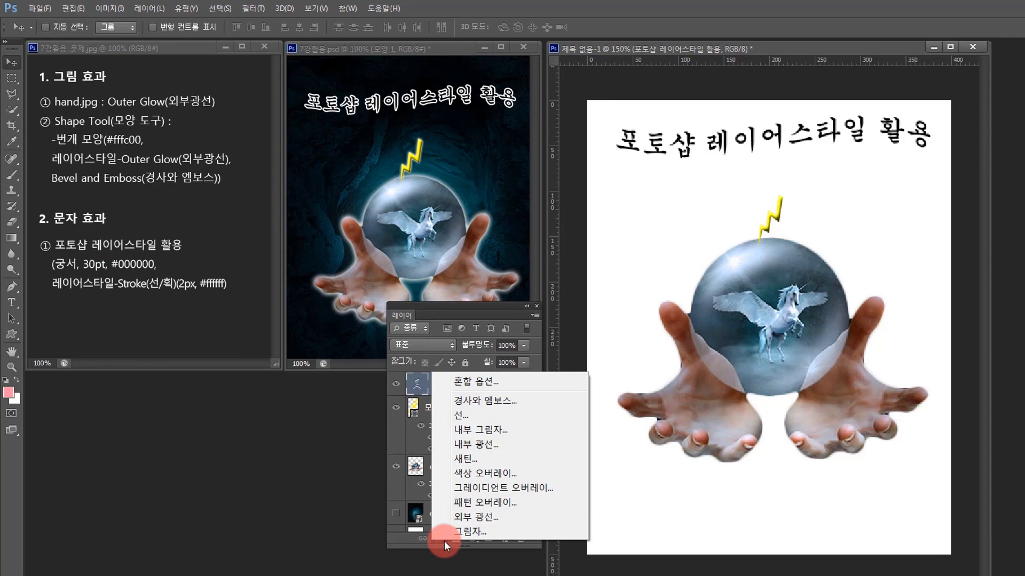
{"action": "left_click", "coordinate": [463, 414]}
{"action": "mouse_move", "coordinate": [501, 233]}
{"action": "left_mouse_down"}
{"action": "mouse_move", "coordinate": [508, 261]}
{"action": "mouse_move", "coordinate": [611, 270]}
{"action": "left_mouse_up"}
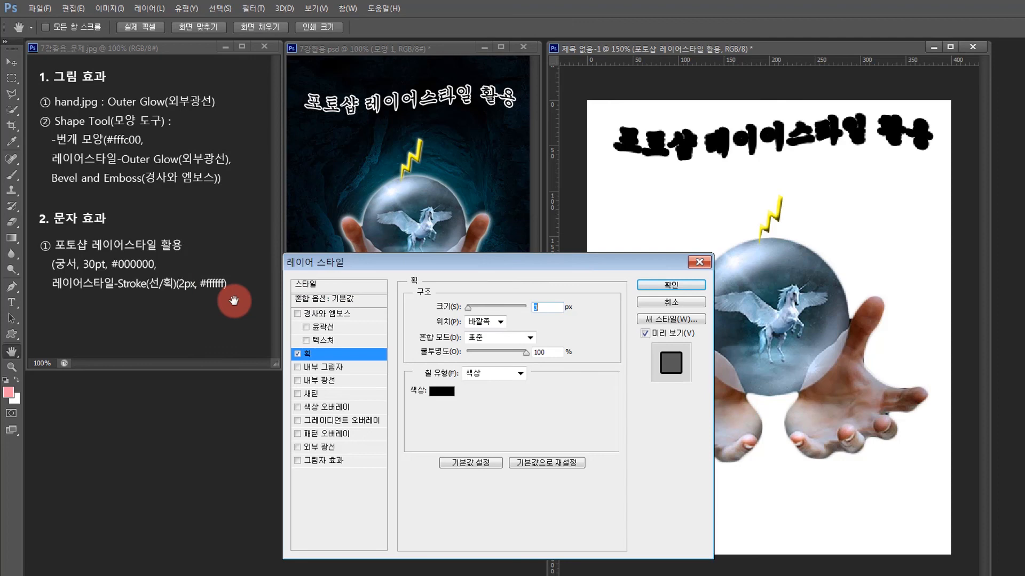
{"action": "left_click", "coordinate": [441, 391]}
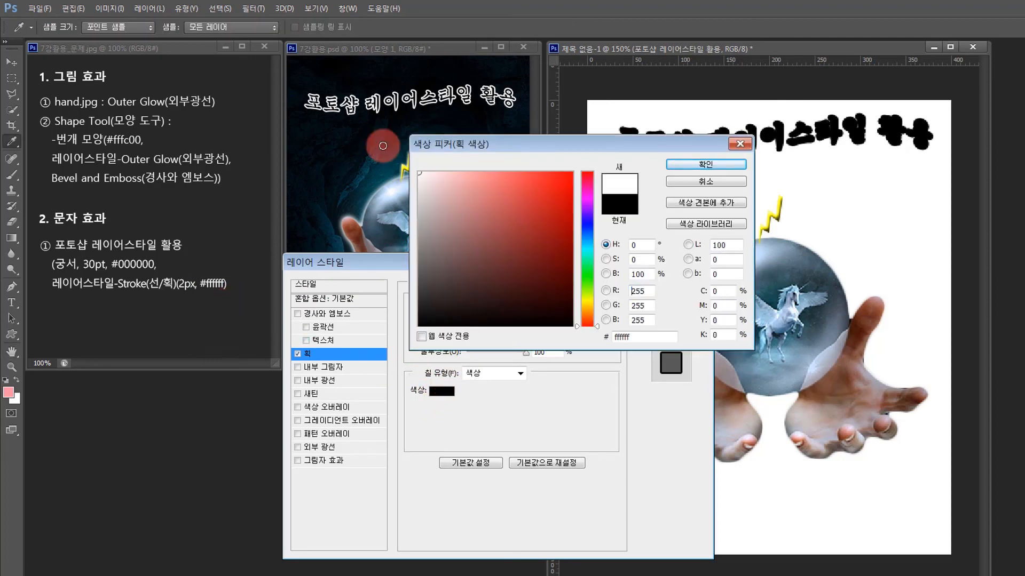
{"action": "left_click", "coordinate": [422, 176]}
{"action": "left_click", "coordinate": [706, 164]}
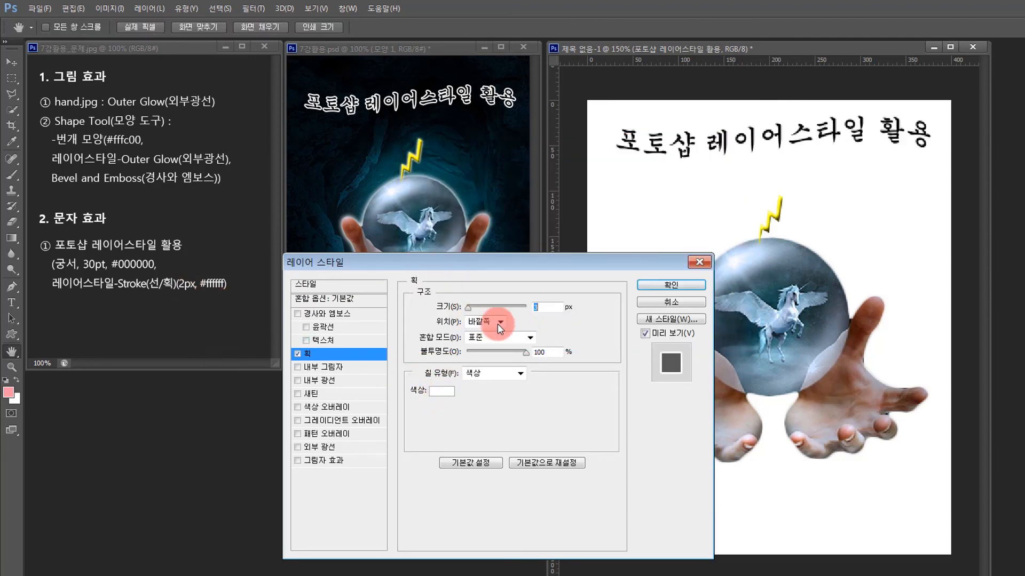
{"action": "type", "text": "2"}
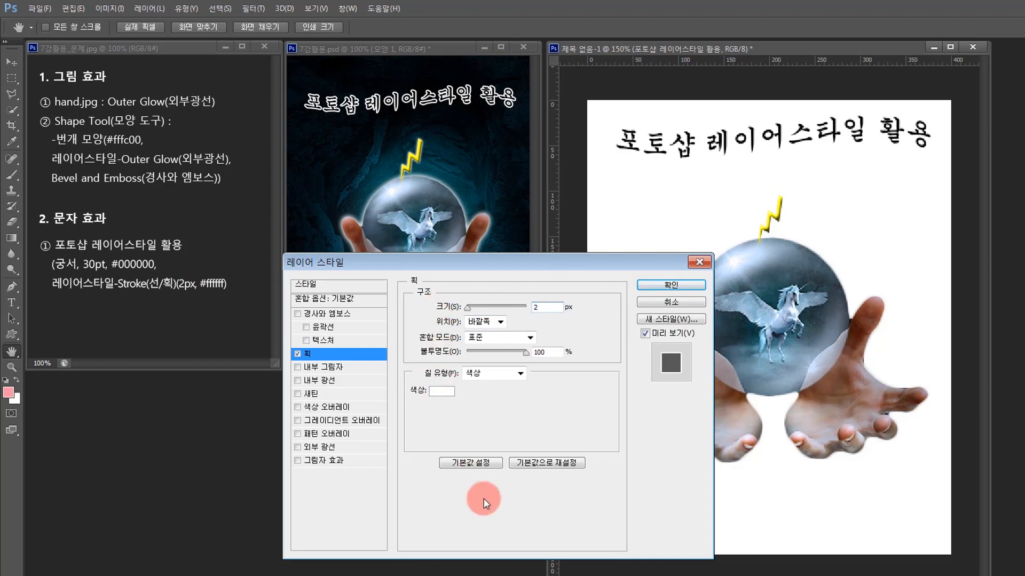
{"action": "left_click", "coordinate": [671, 285]}
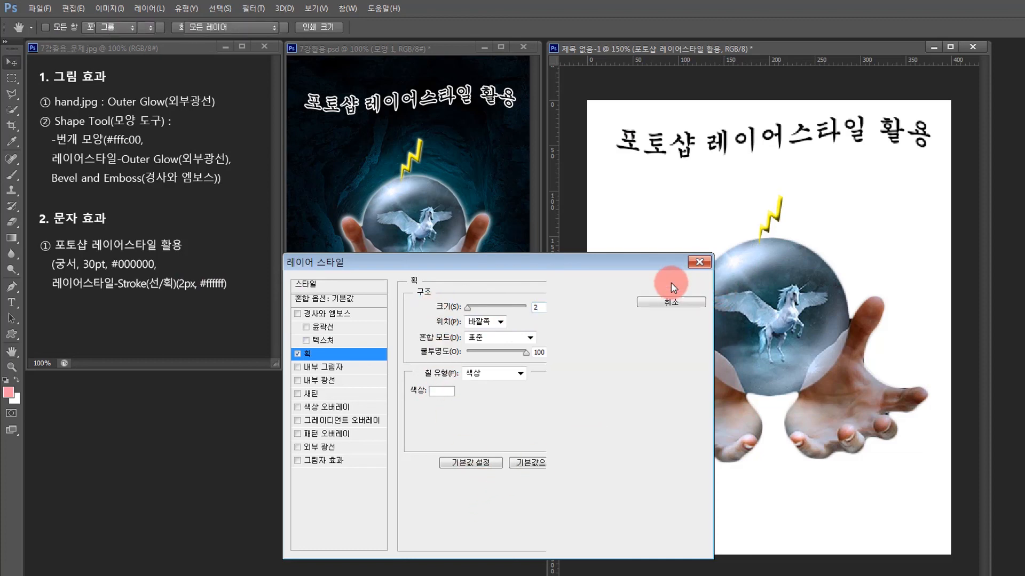
Show the cave layer again and shift the title text about 12 px down with Free Transform
{"action": "scroll", "coordinate": [533, 480], "scroll_direction": "down", "scroll_amount": 2}
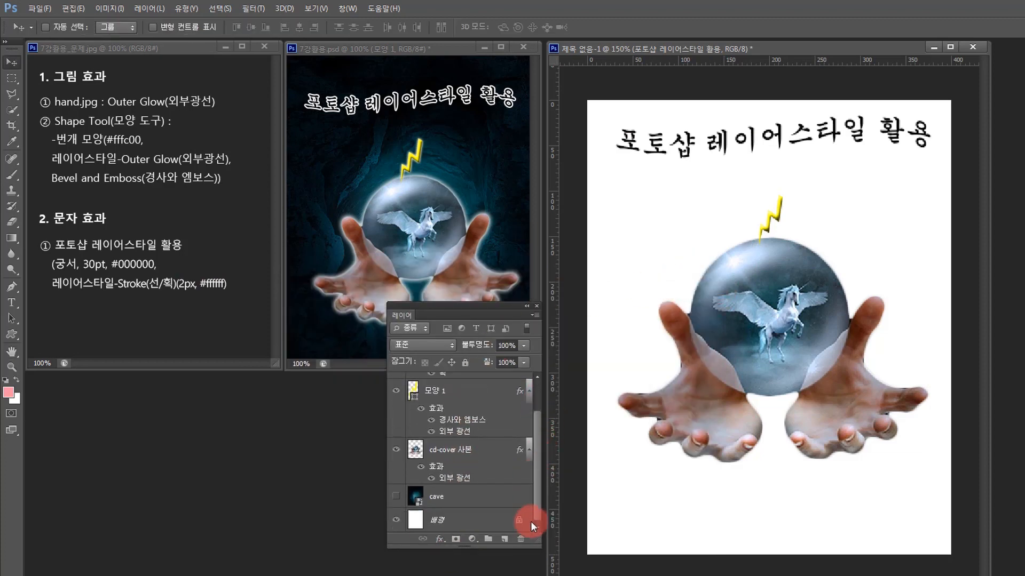
{"action": "left_click", "coordinate": [396, 497]}
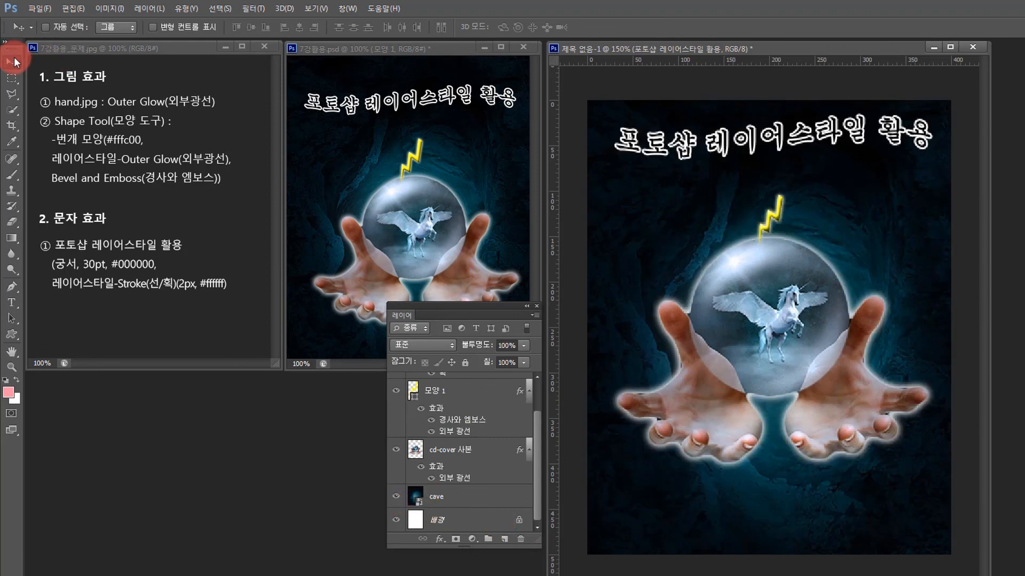
{"action": "key", "text": "ctrl+t"}
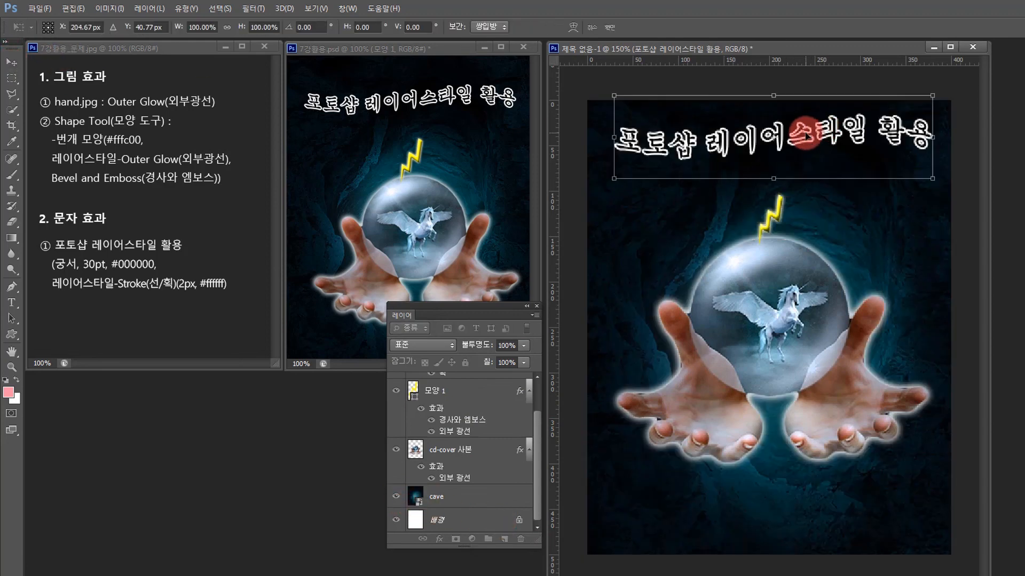
{"action": "left_click_drag", "start_coordinate": [805, 136], "coordinate": [805, 146]}
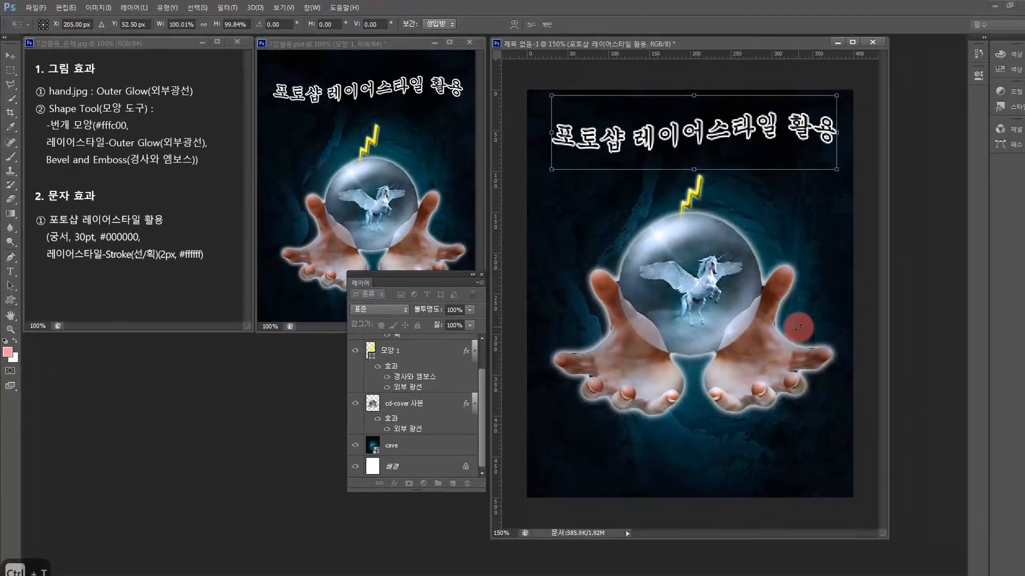
{"action": "key", "text": "Return"}
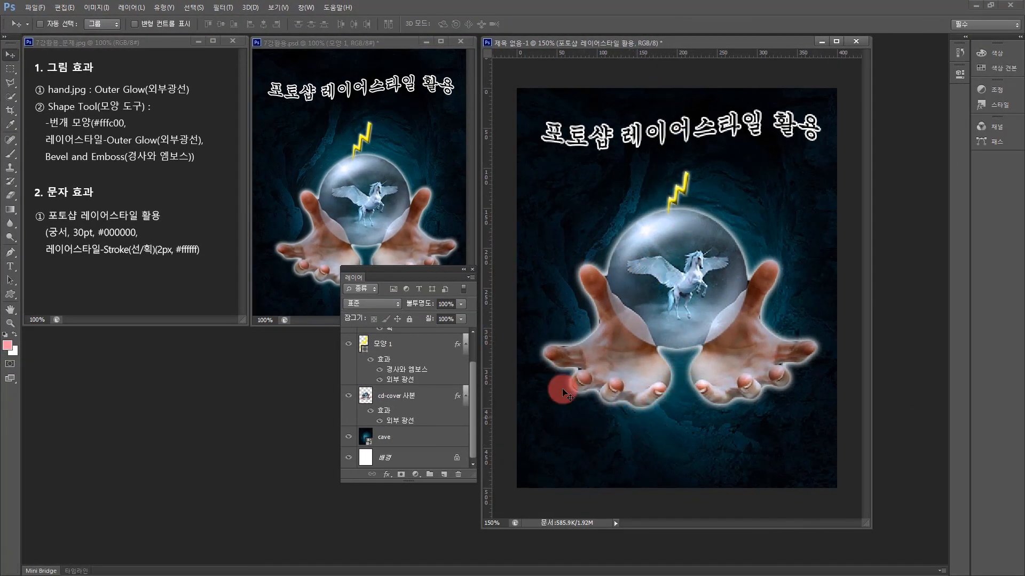
Select the title, lightning bolt and hands layers together and move them about 31 px straight down with Free Transform
{"action": "left_click_drag", "start_coordinate": [387, 272], "coordinate": [357, 169]}
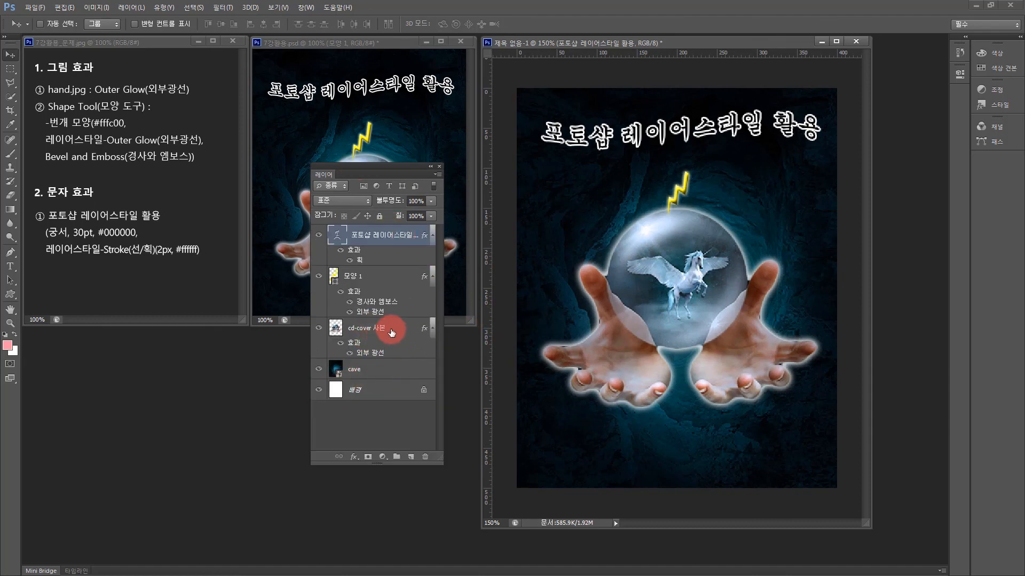
{"action": "left_click", "coordinate": [389, 334], "text": "shift"}
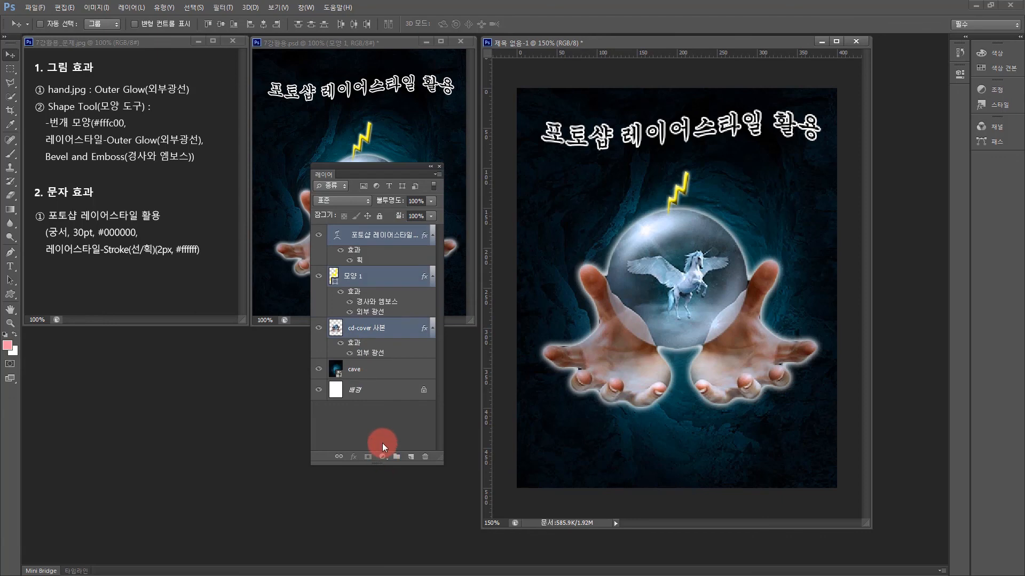
{"action": "key", "text": "ctrl+t"}
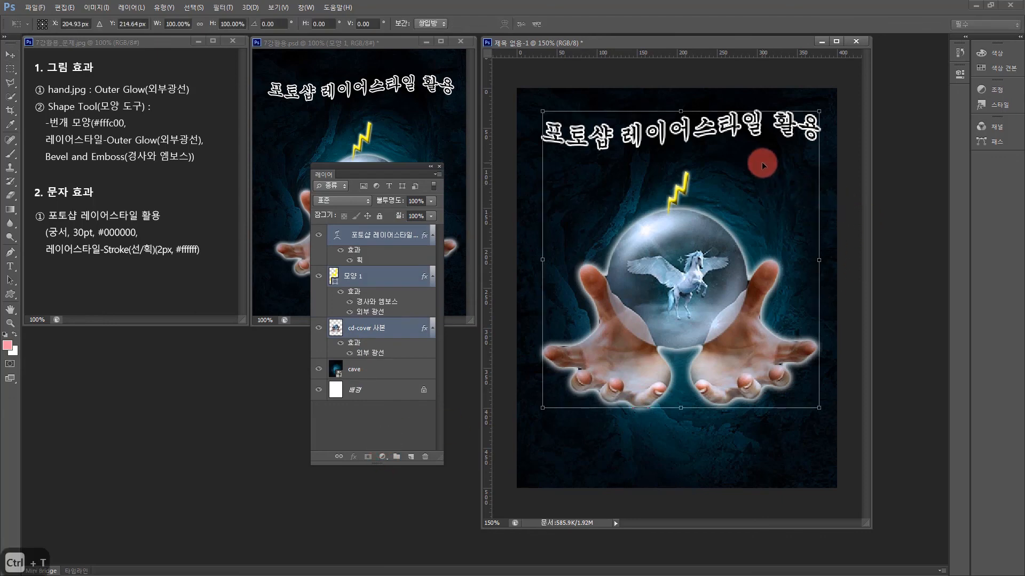
{"action": "left_click_drag", "start_coordinate": [763, 171], "coordinate": [766, 190]}
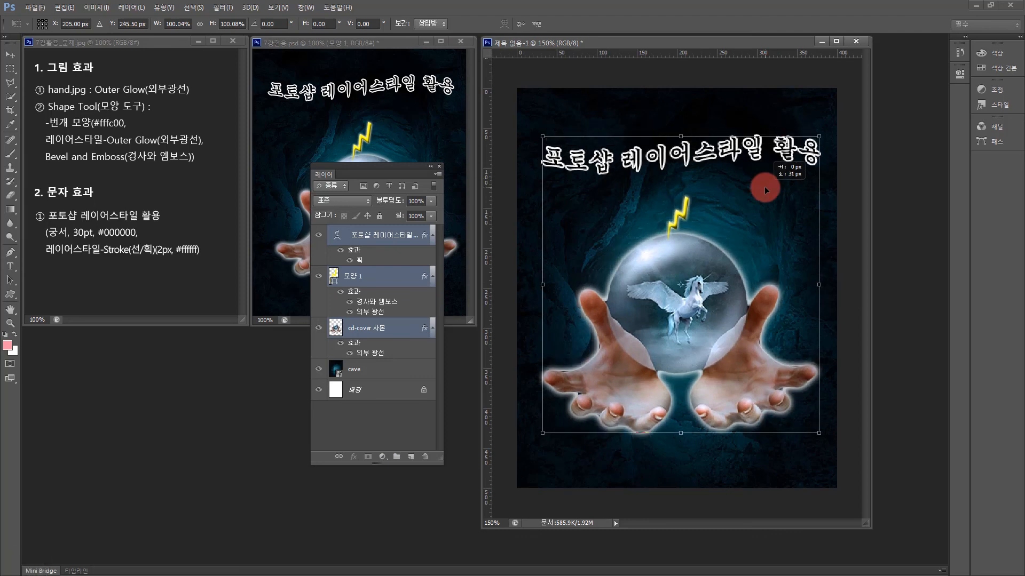
{"action": "double_click", "coordinate": [689, 156]}
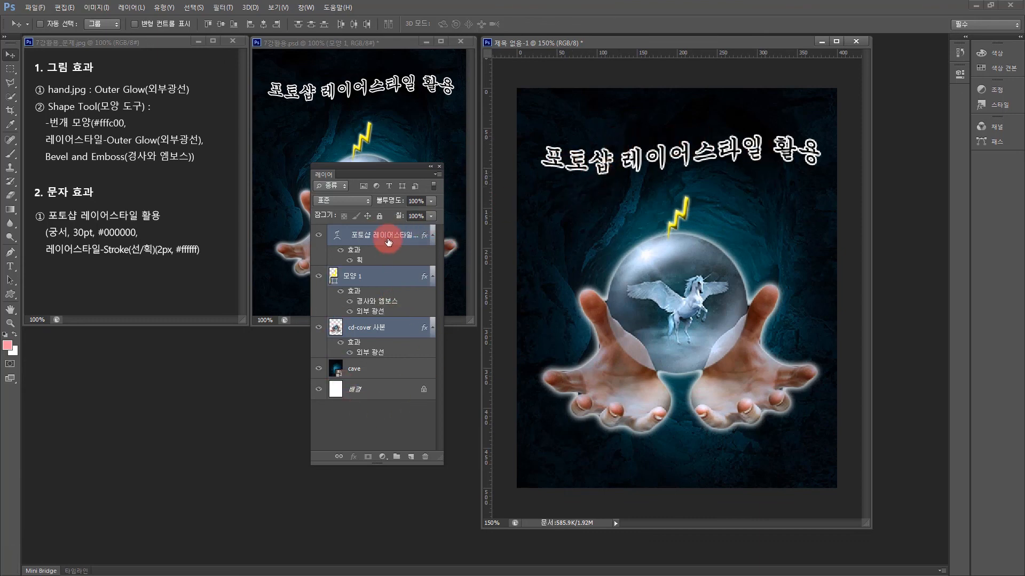
Pick only the title text layer from the layers under the title on the canvas and move it slightly up
{"action": "left_click", "coordinate": [391, 282]}
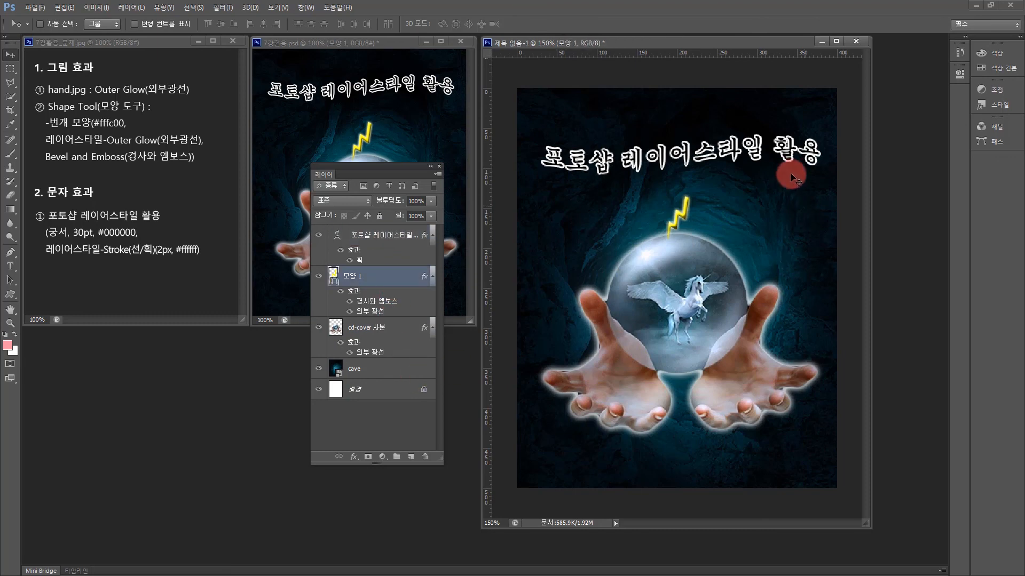
{"action": "right_click", "coordinate": [665, 159]}
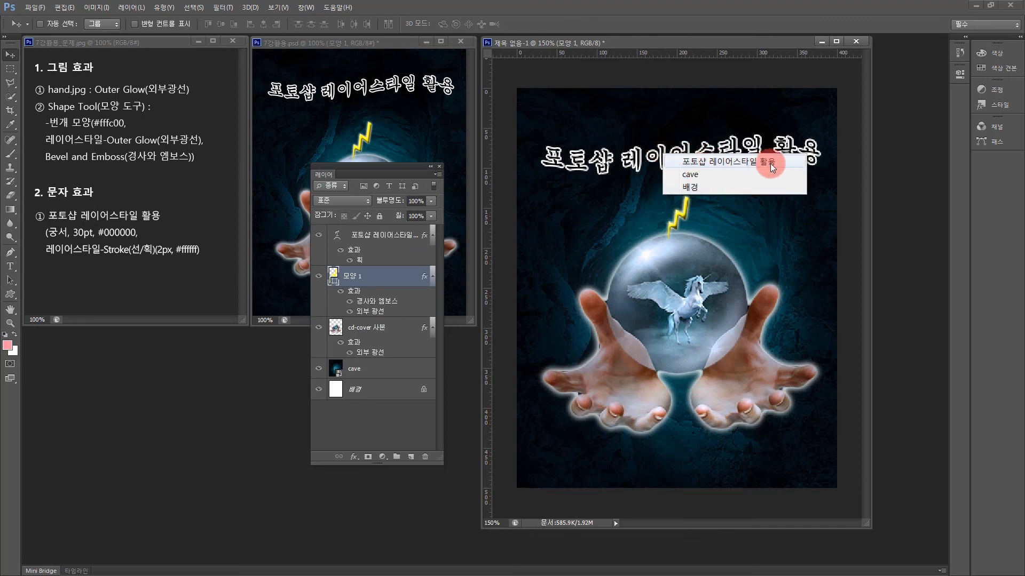
{"action": "left_click", "coordinate": [739, 162]}
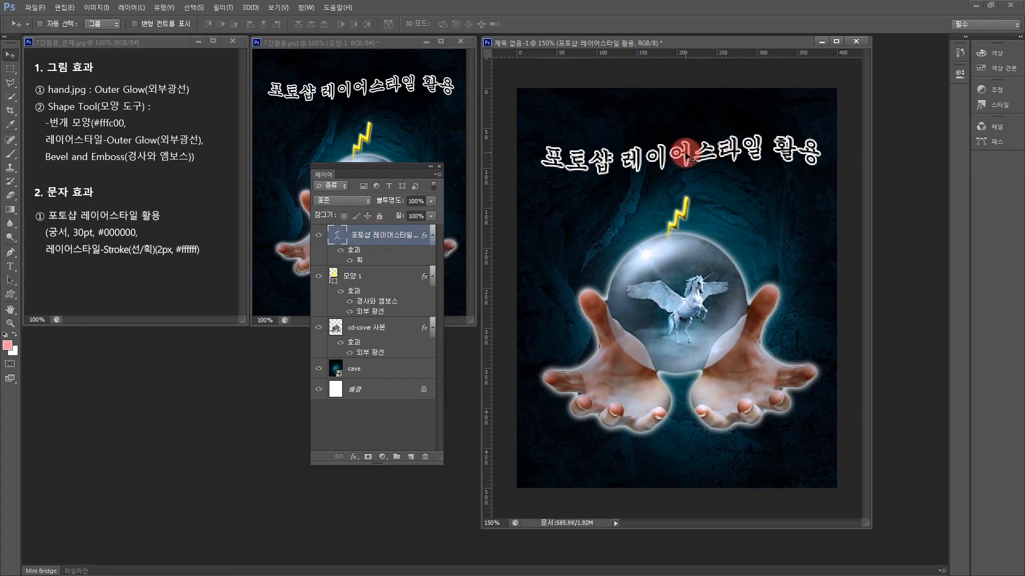
{"action": "left_click_drag", "start_coordinate": [687, 156], "coordinate": [681, 145]}
{"action": "left_click_drag", "start_coordinate": [400, 161], "coordinate": [433, 226]}
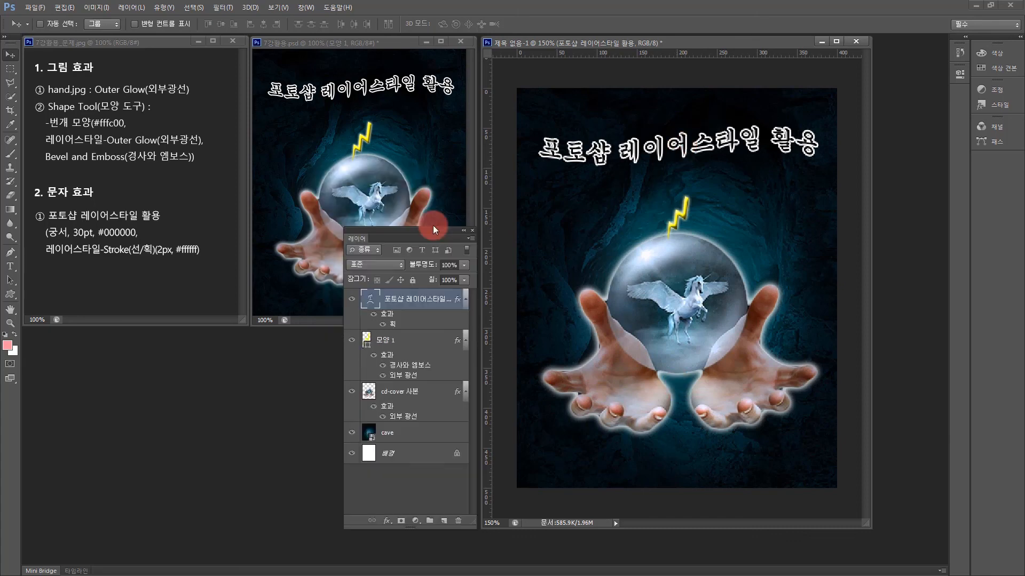